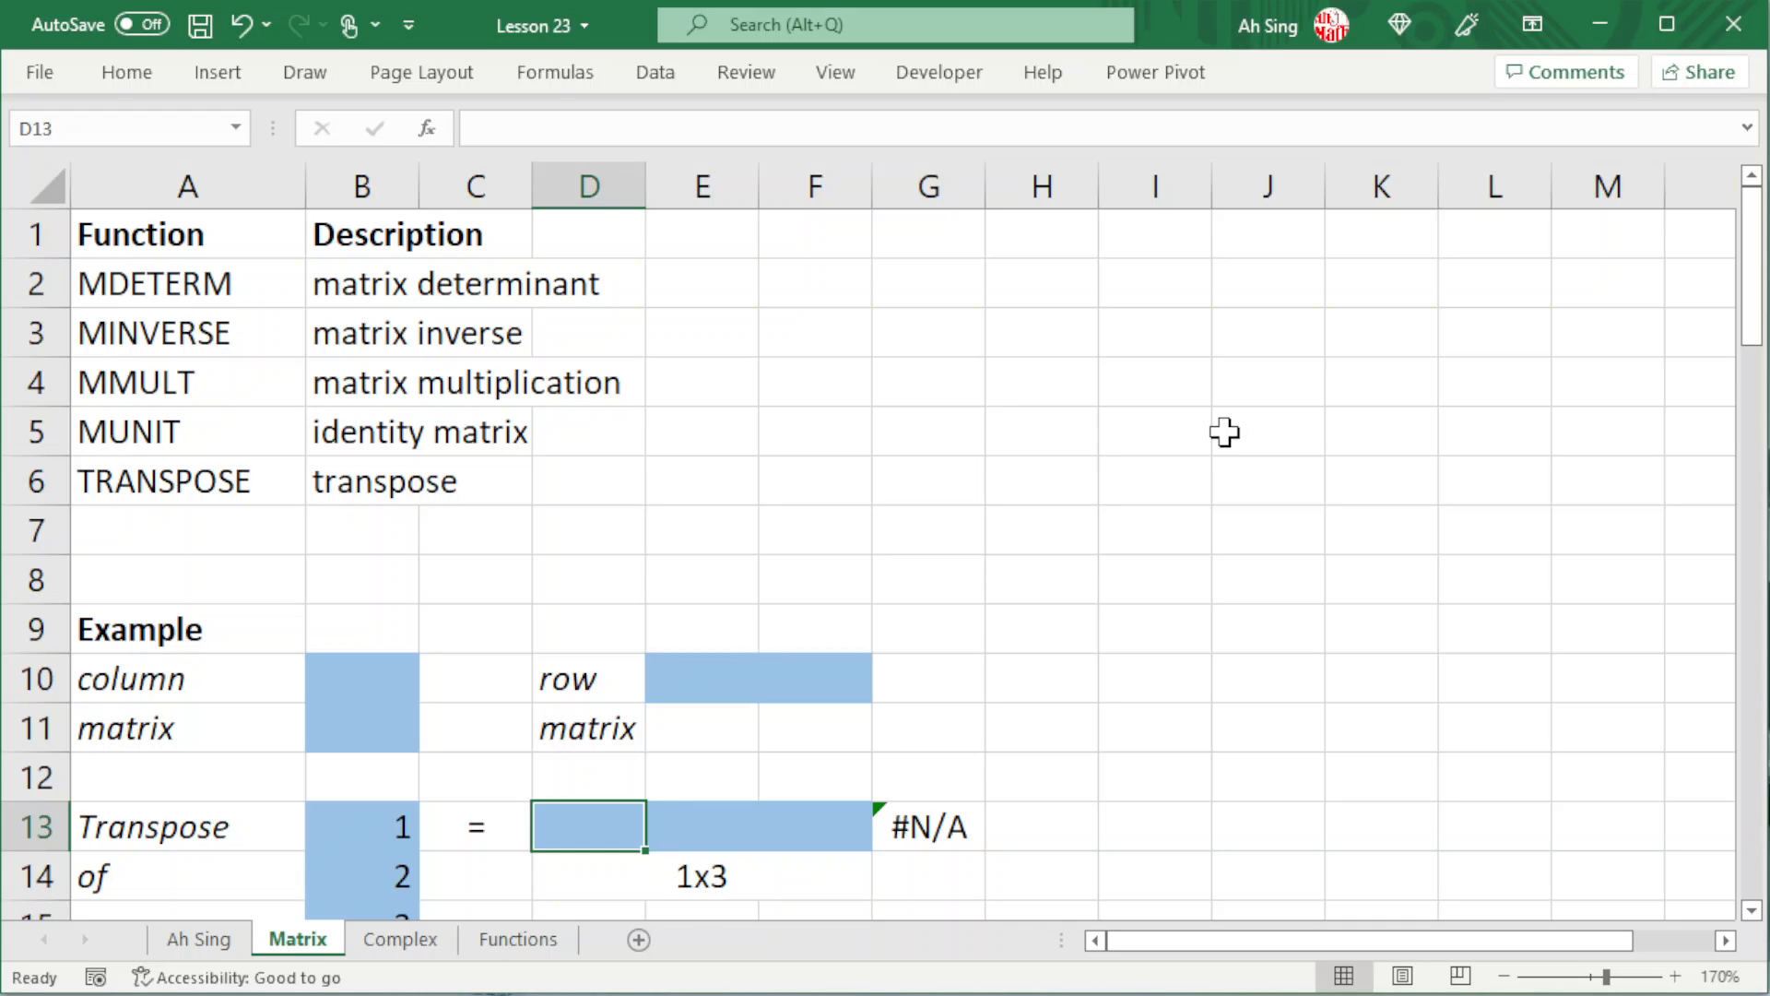
- Enter =TRANSPOSE(B13:B15) as a legacy array formula across the range D13:F13
{"action": "scroll", "coordinate": [1224, 432], "scroll_direction": "down", "scroll_amount": 2}
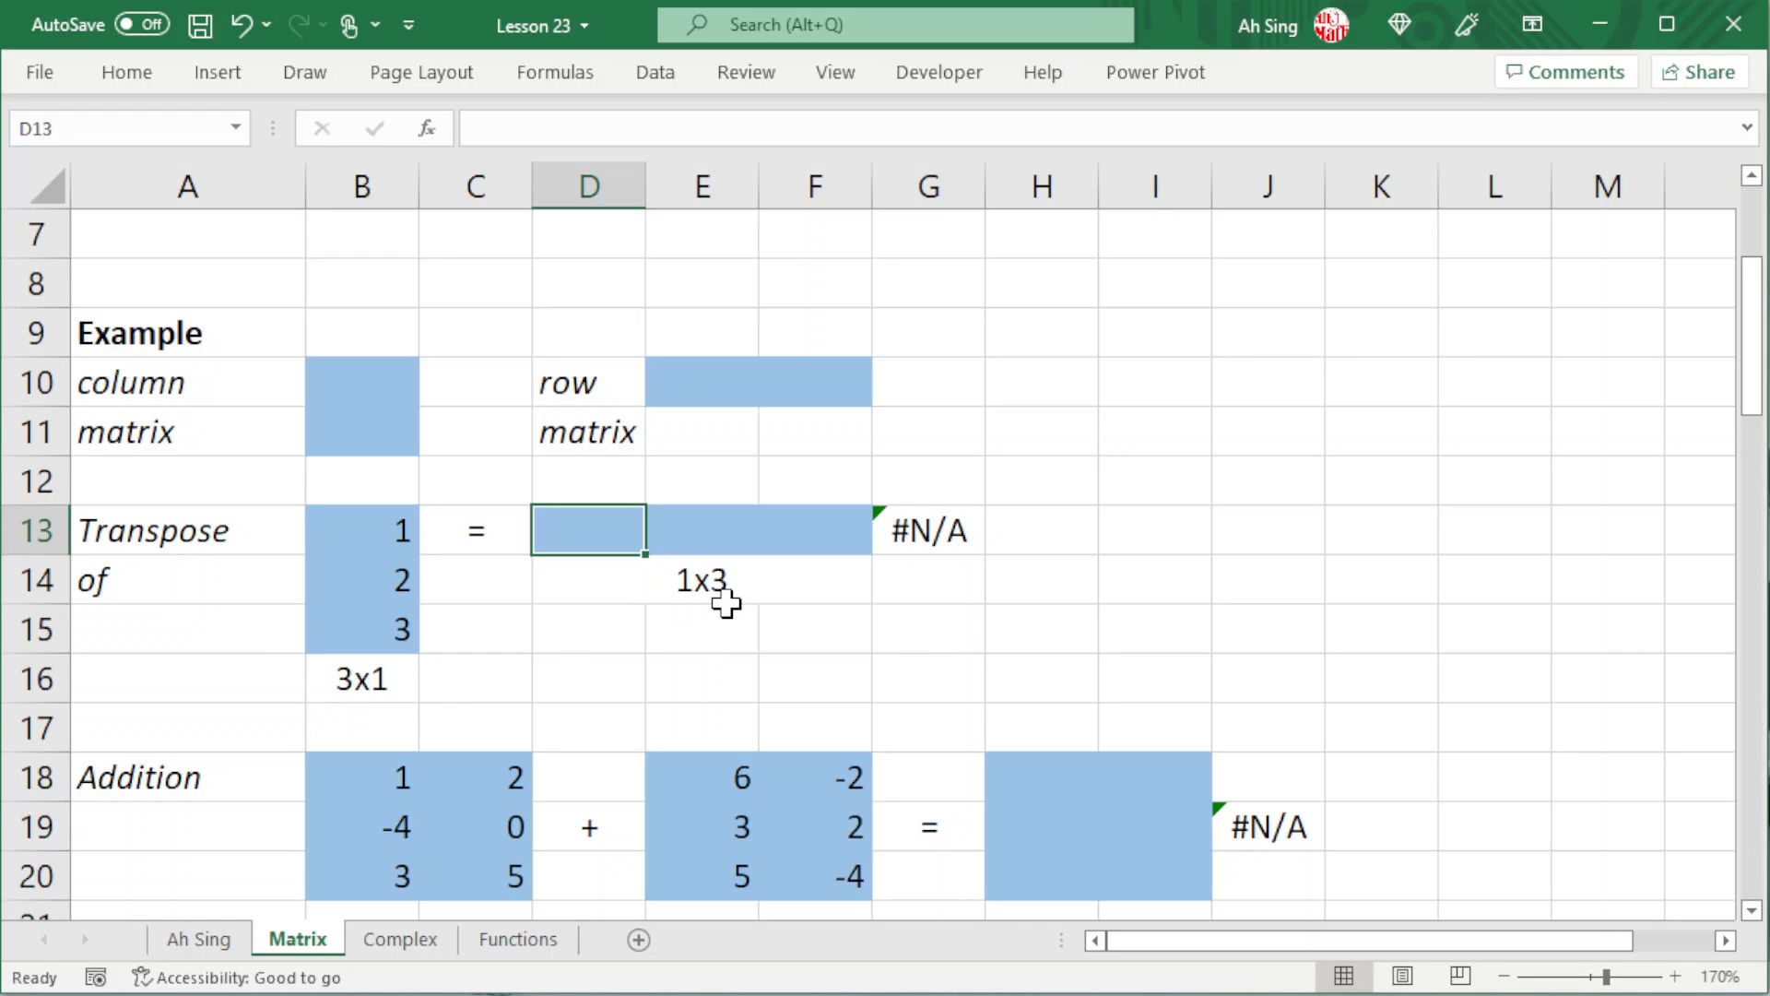
{"action": "left_click_drag", "start_coordinate": [601, 527], "coordinate": [819, 535]}
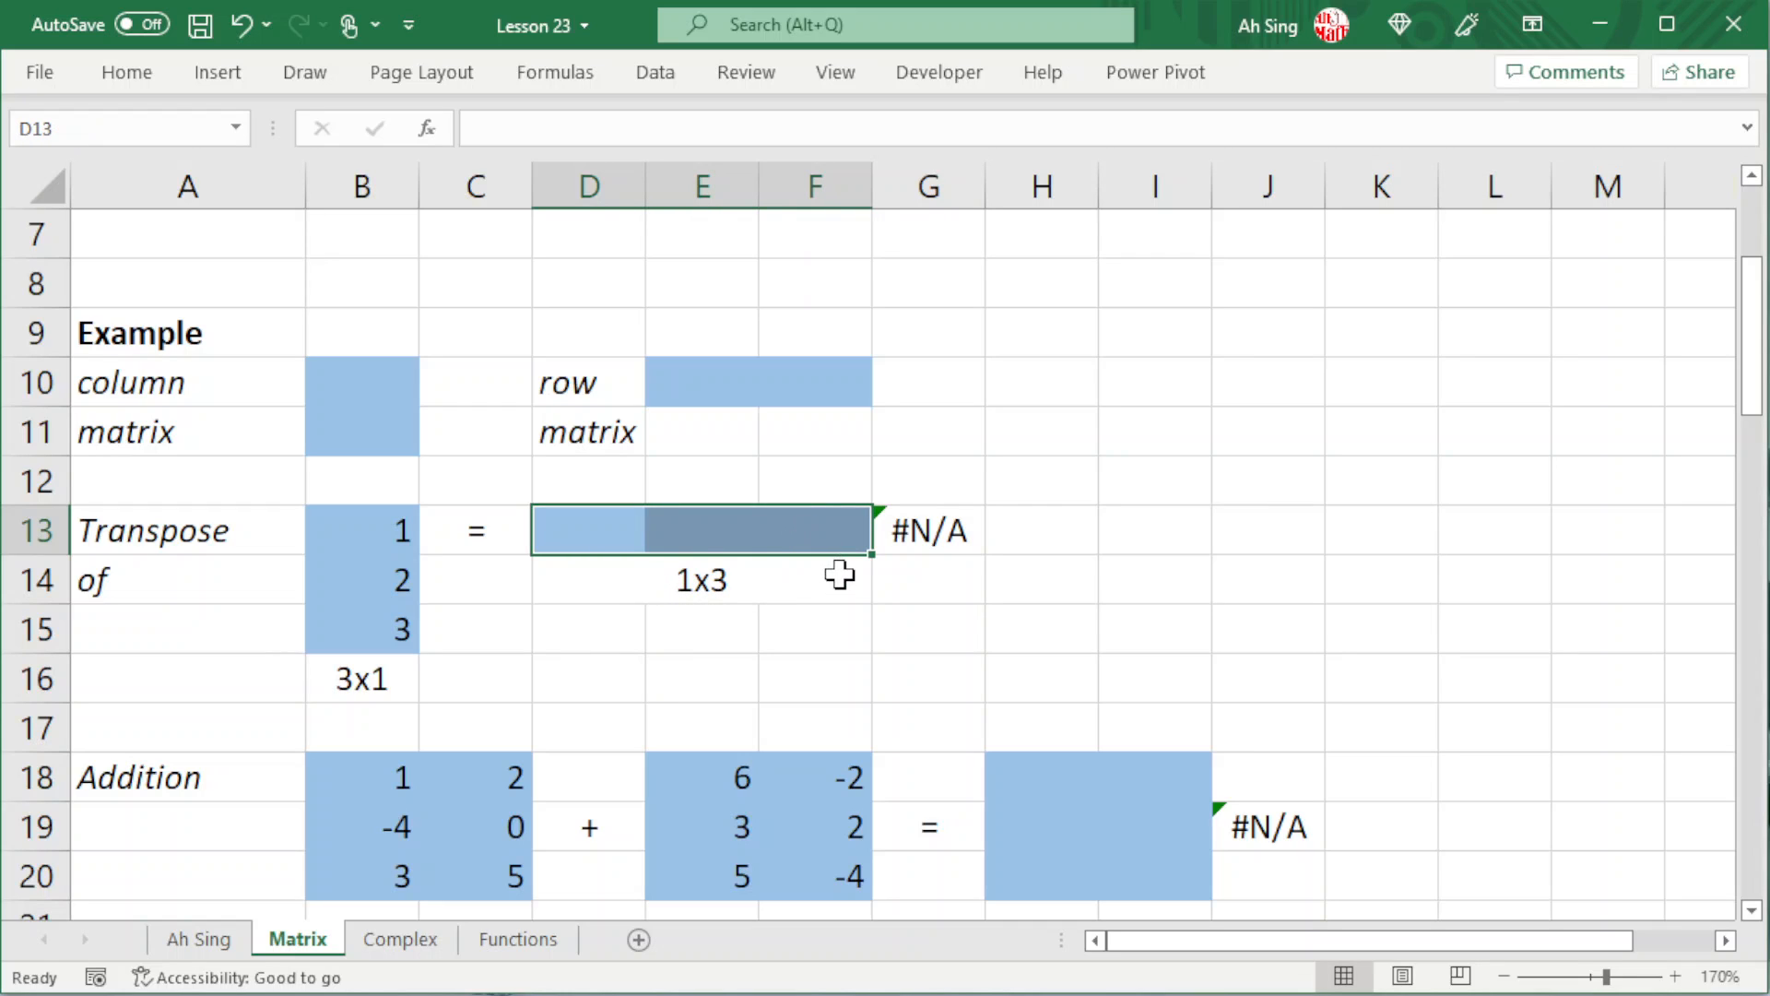
{"action": "type", "text": "=tr"}
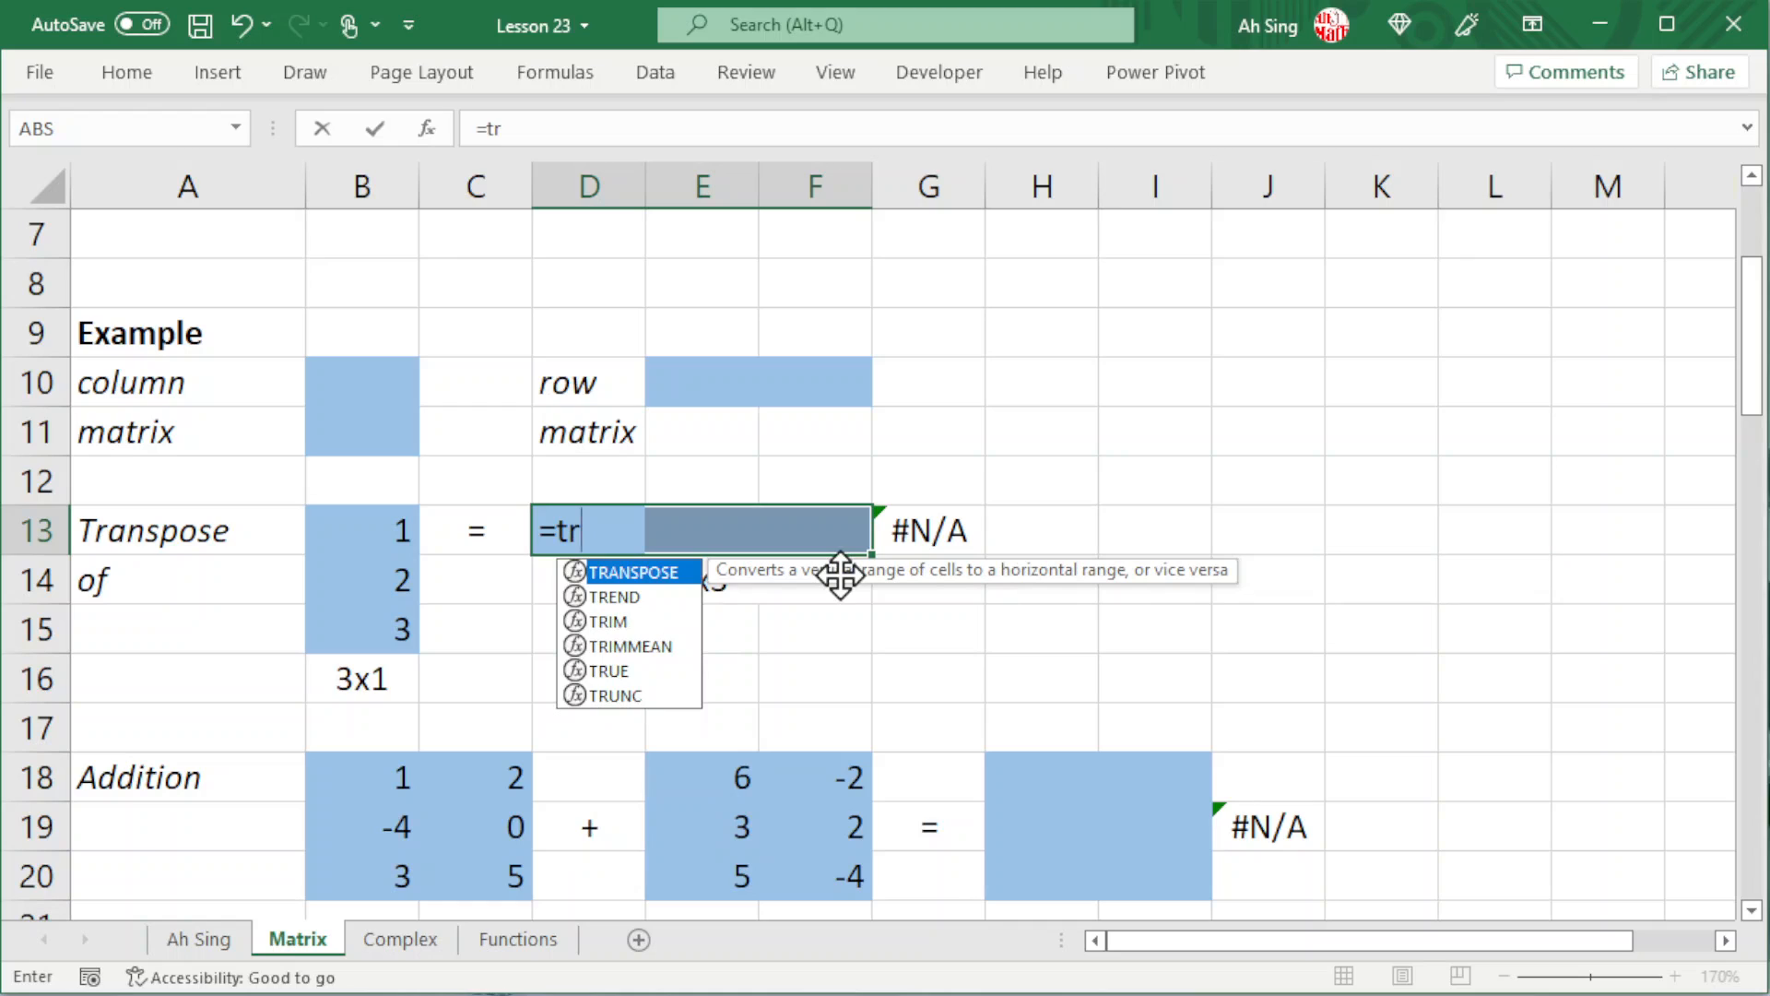
{"action": "key", "text": "Tab"}
{"action": "left_click_drag", "start_coordinate": [367, 530], "coordinate": [365, 626]}
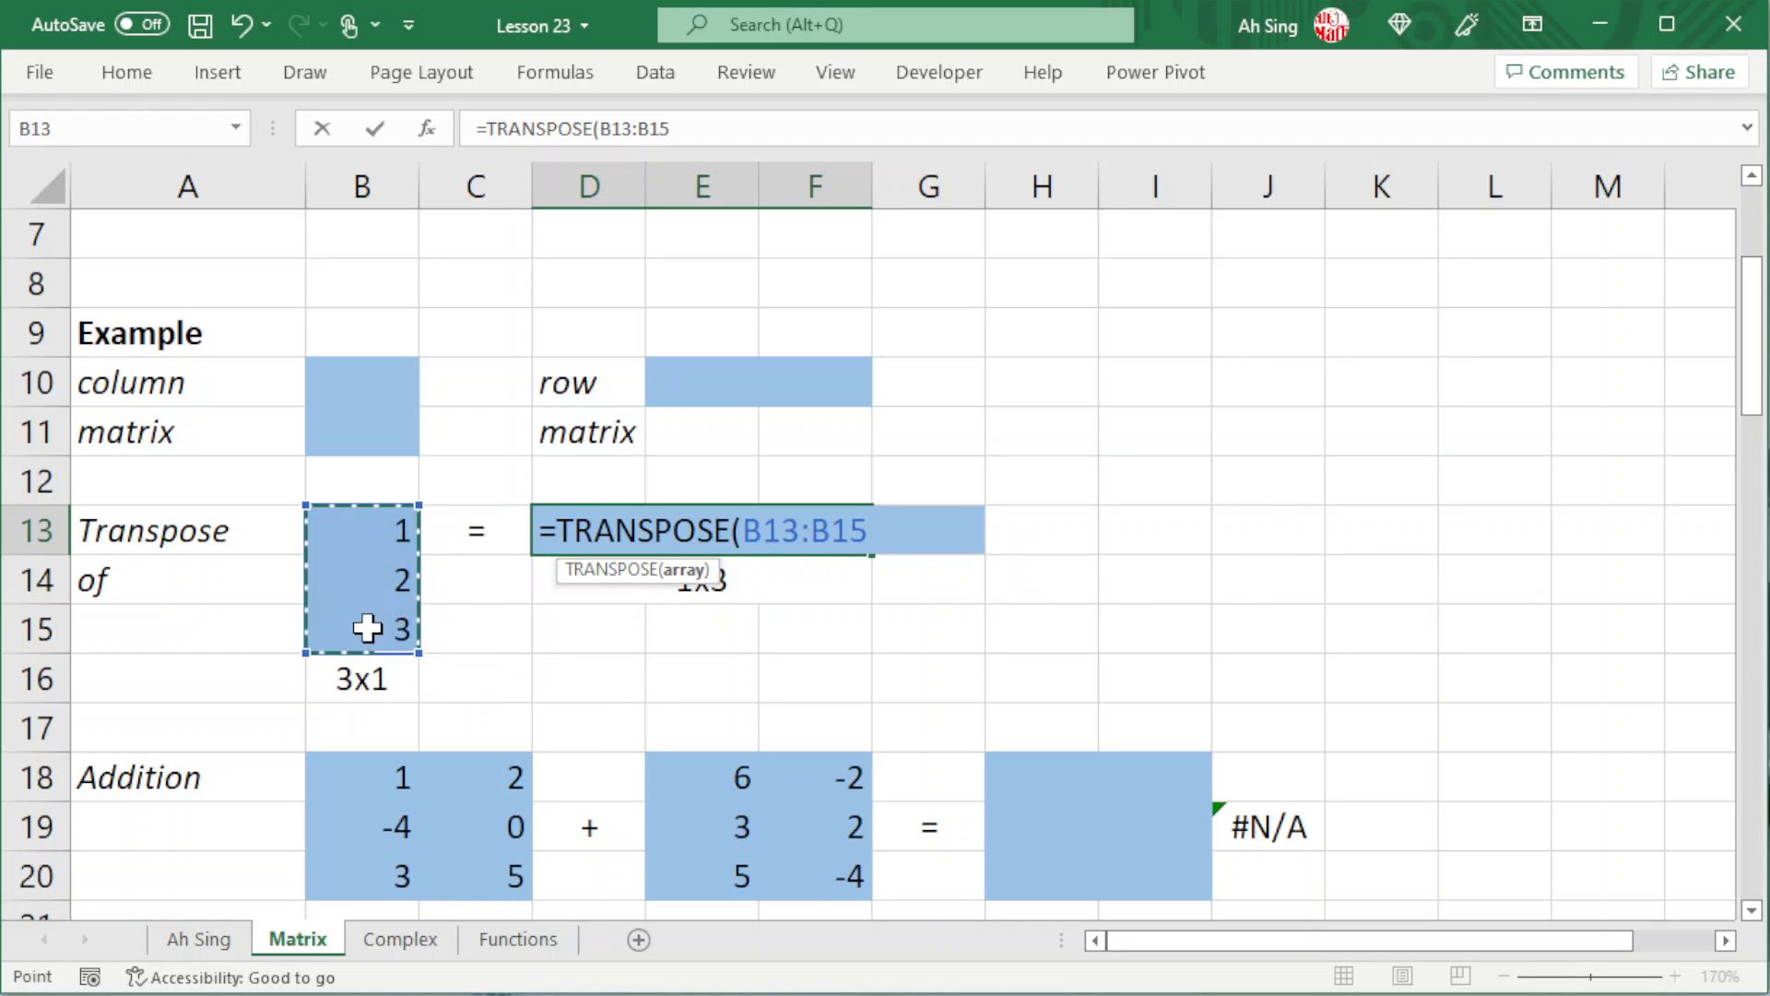
{"action": "key", "text": "ctrl+shift+Return"}
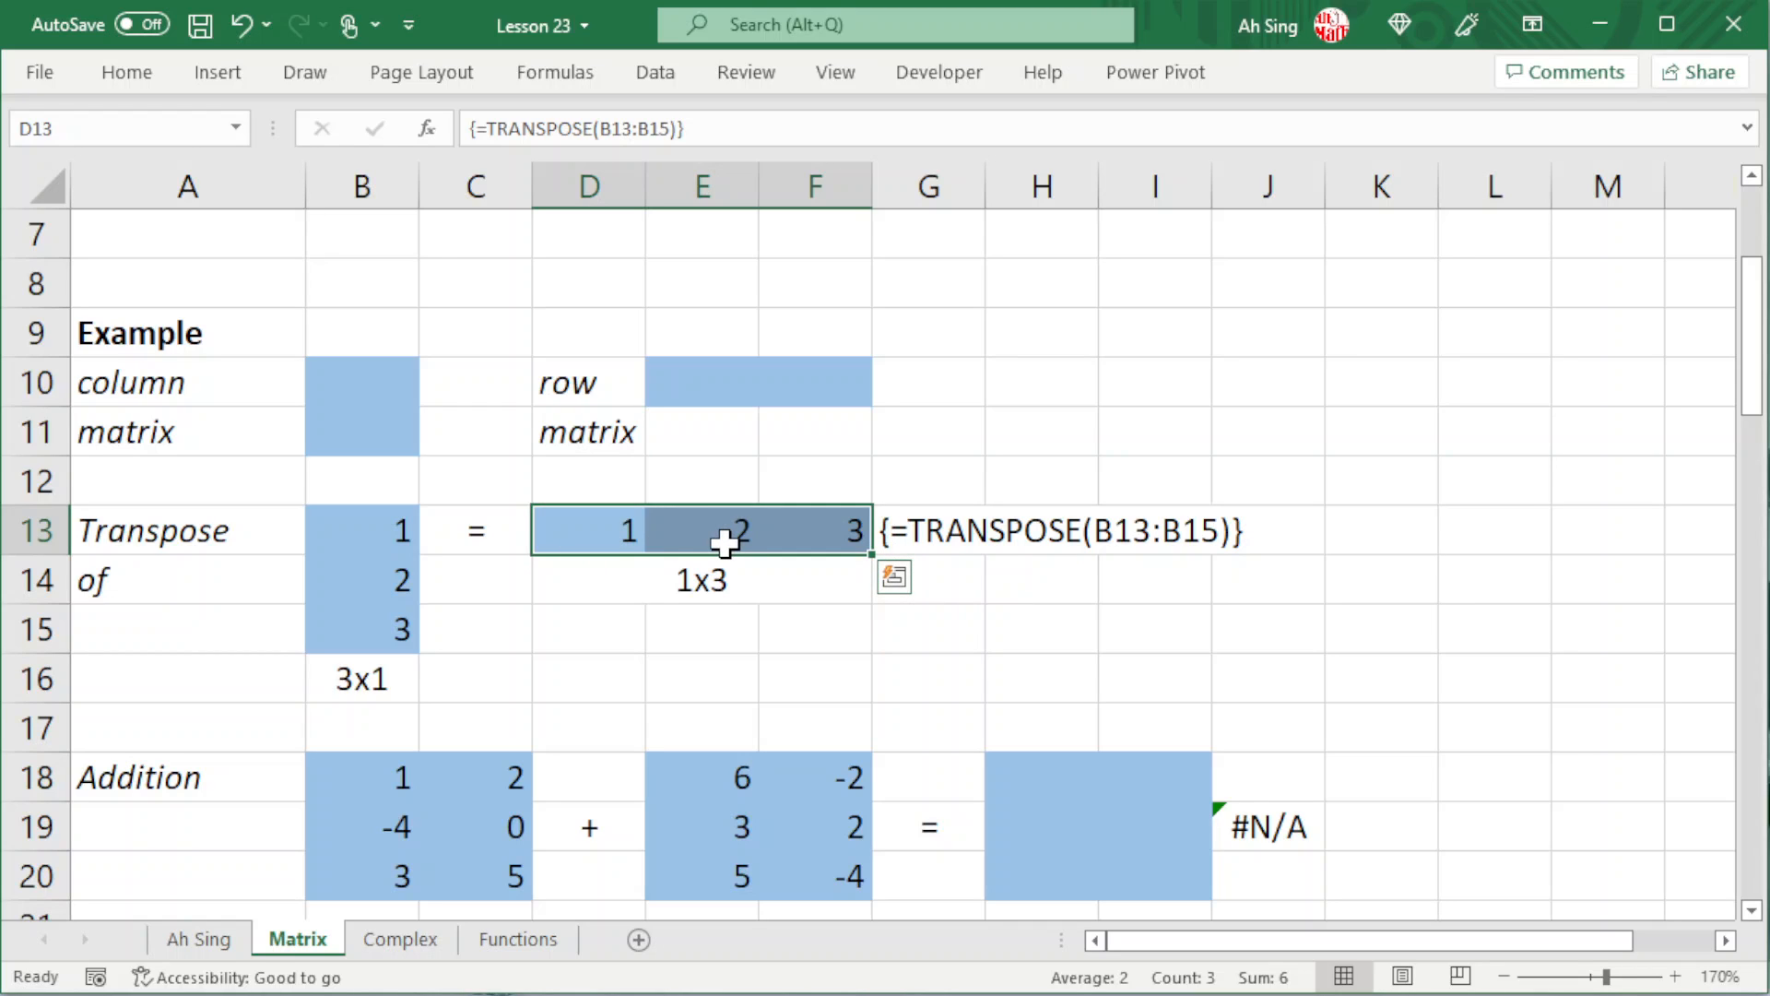
- Try to clear only cell E13 of the transposed array, and clear the whole array range D13:F13
{"action": "left_click", "coordinate": [716, 530]}
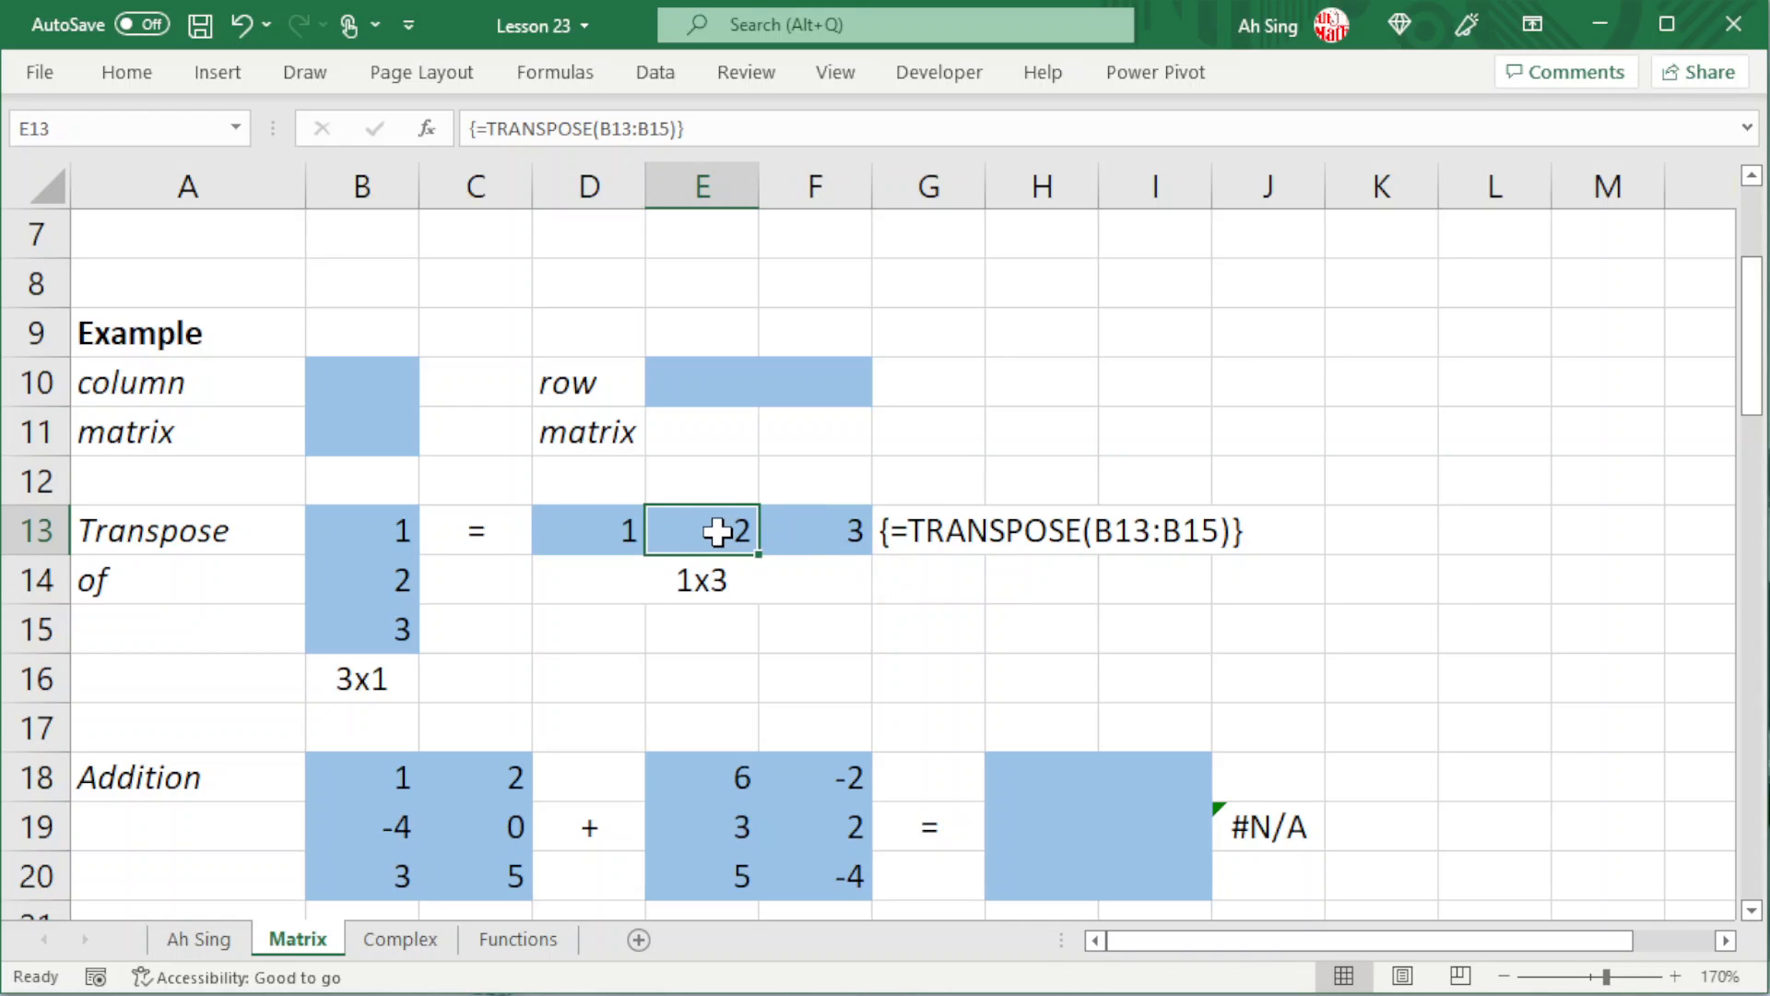
{"action": "key", "text": "Delete"}
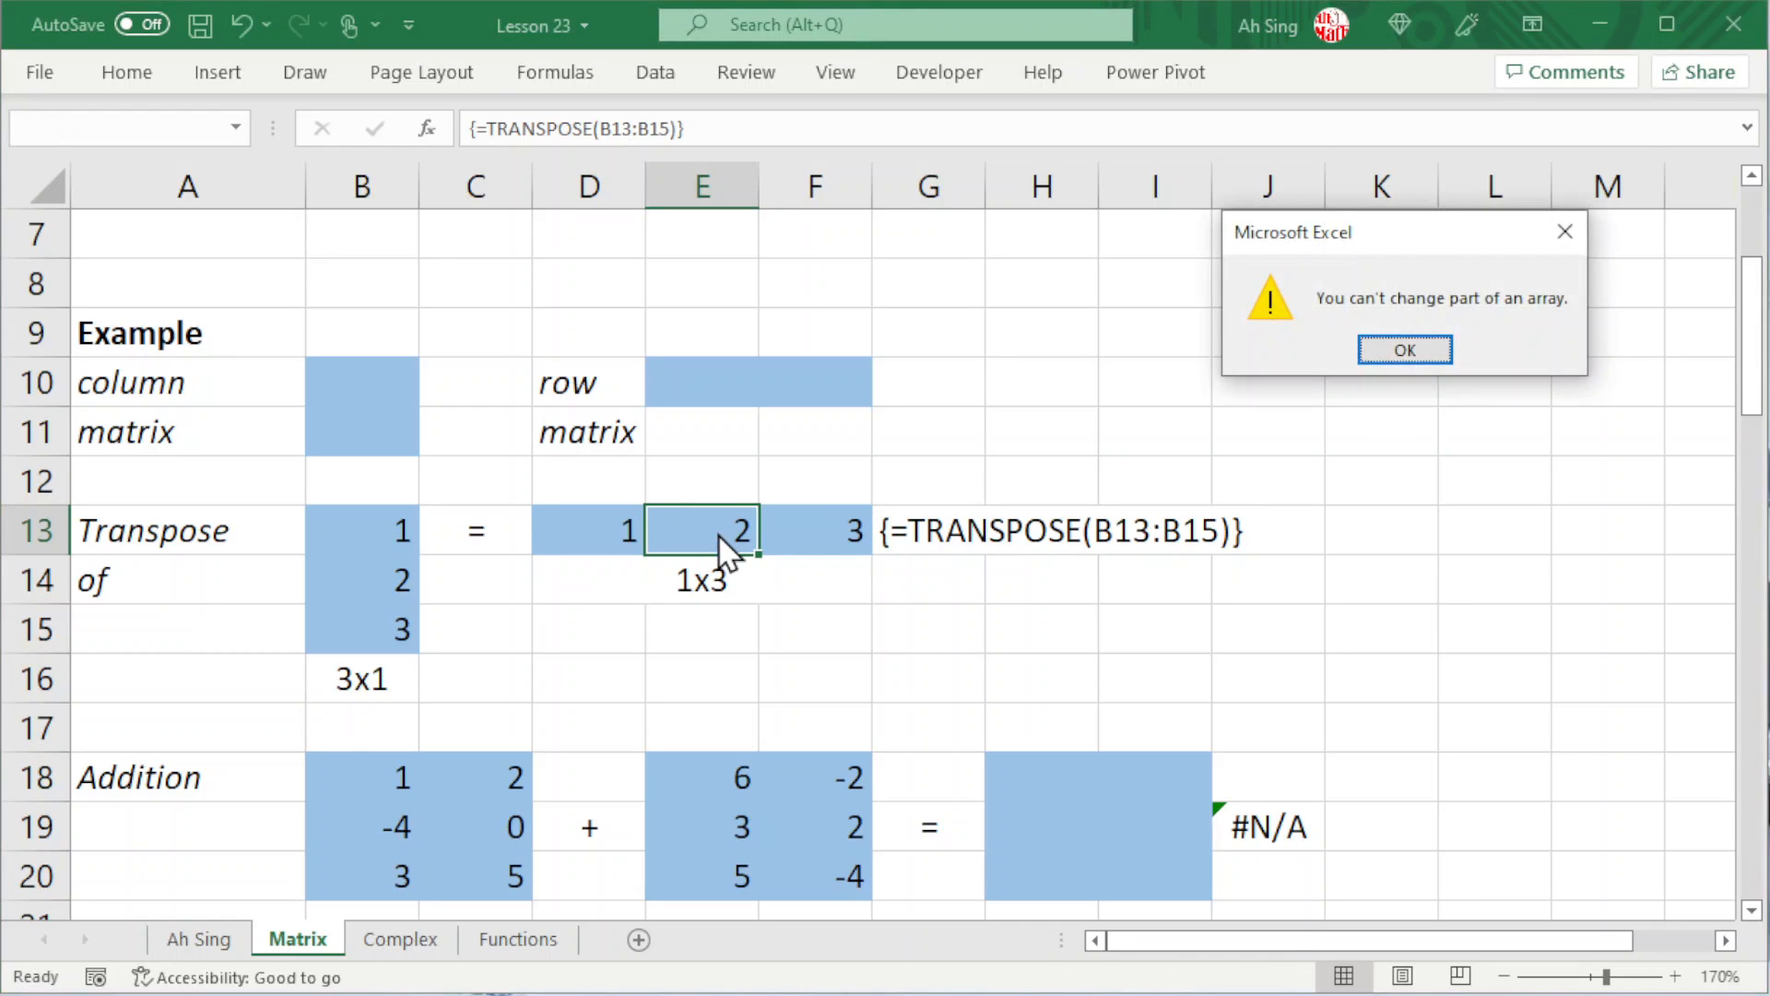
{"action": "left_click", "coordinate": [1430, 355]}
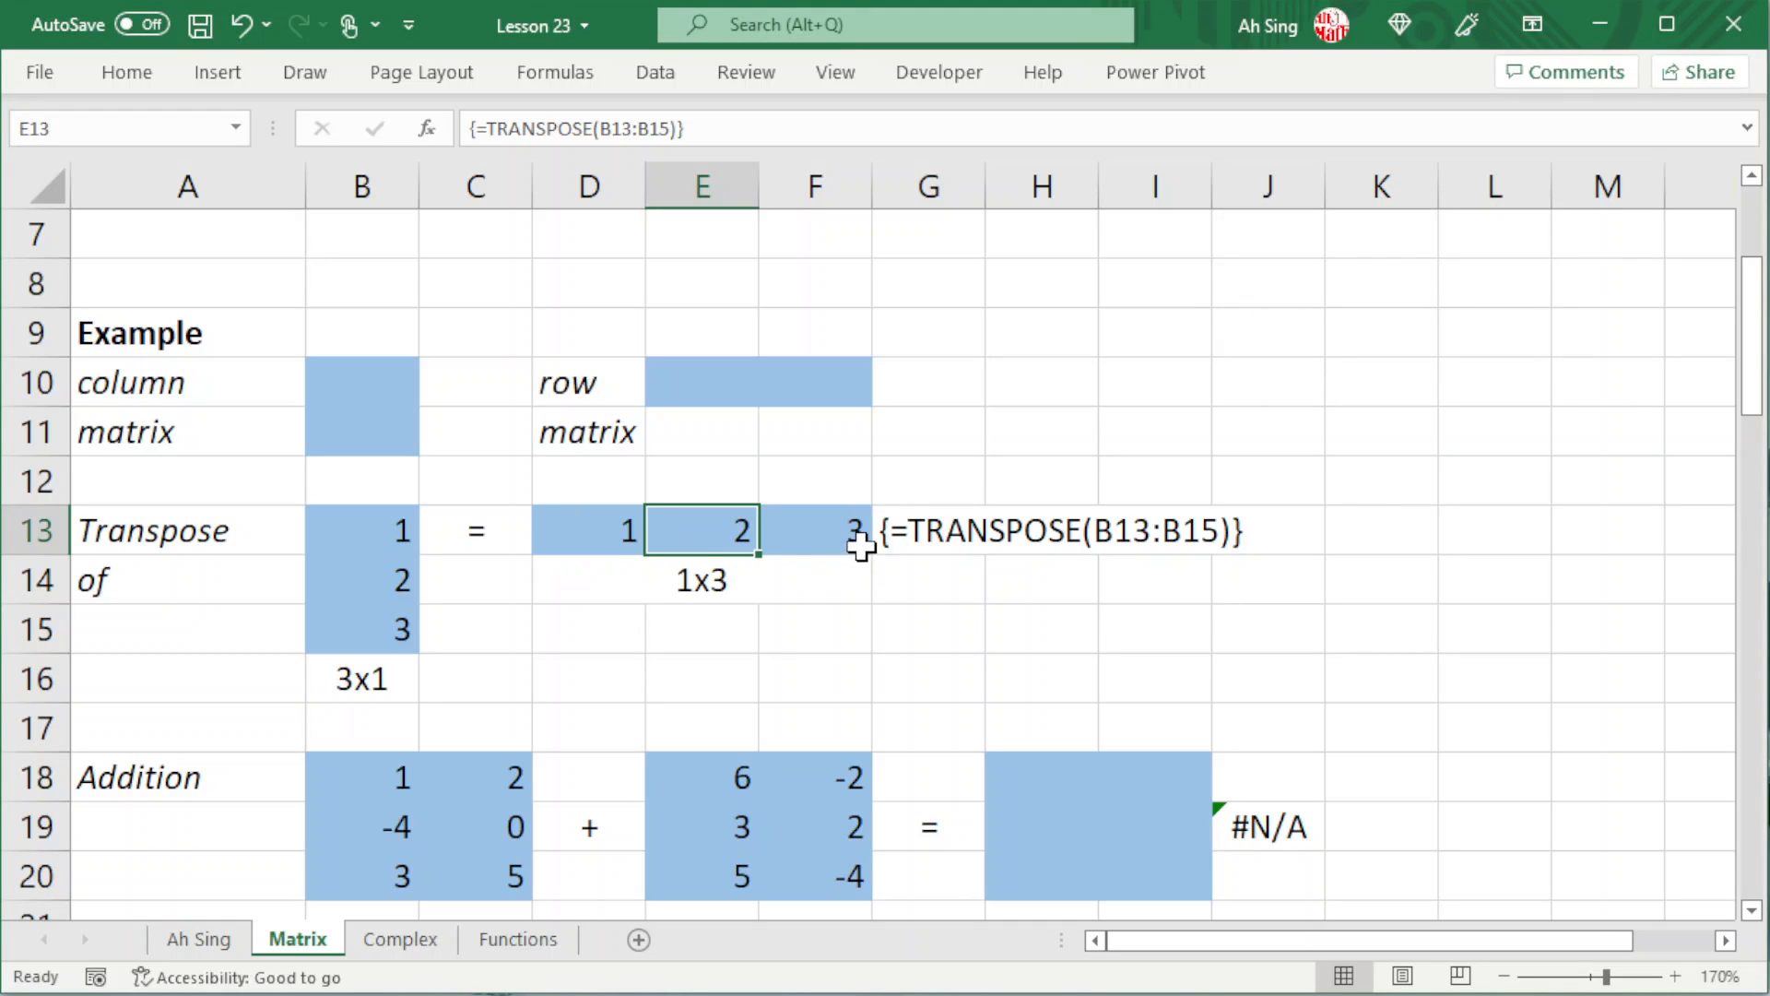
{"action": "left_click_drag", "start_coordinate": [600, 525], "coordinate": [783, 534]}
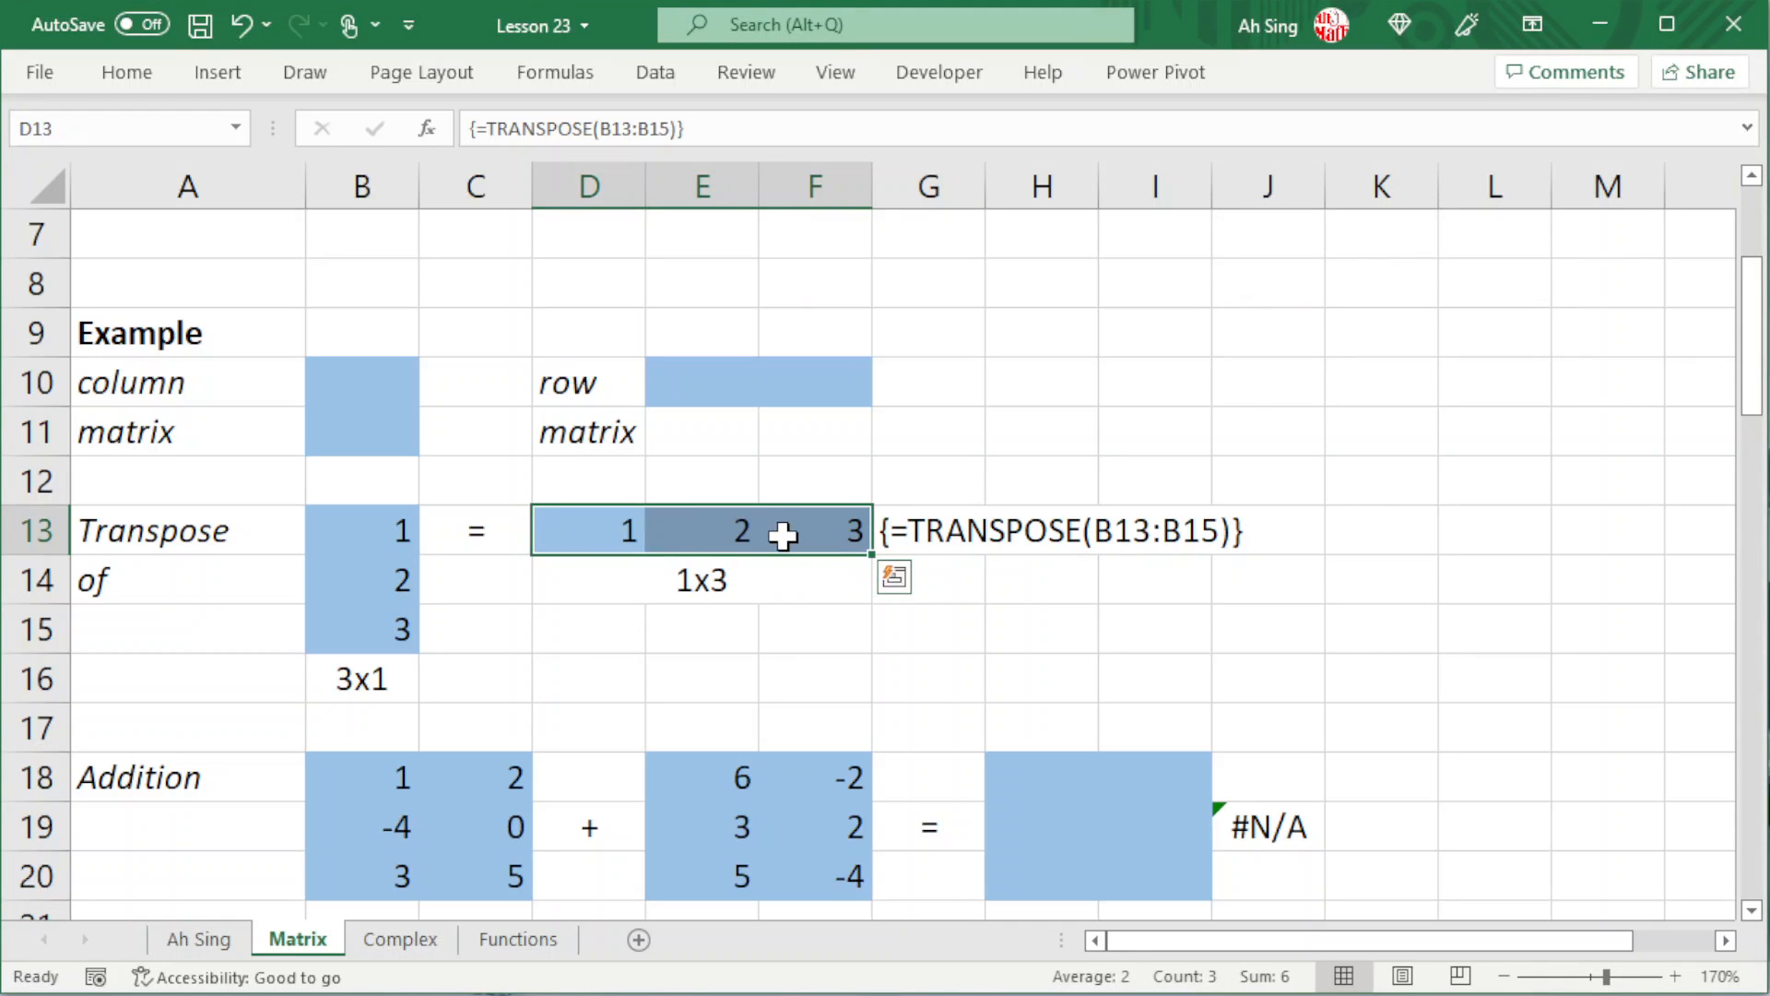
{"action": "key", "text": "Delete"}
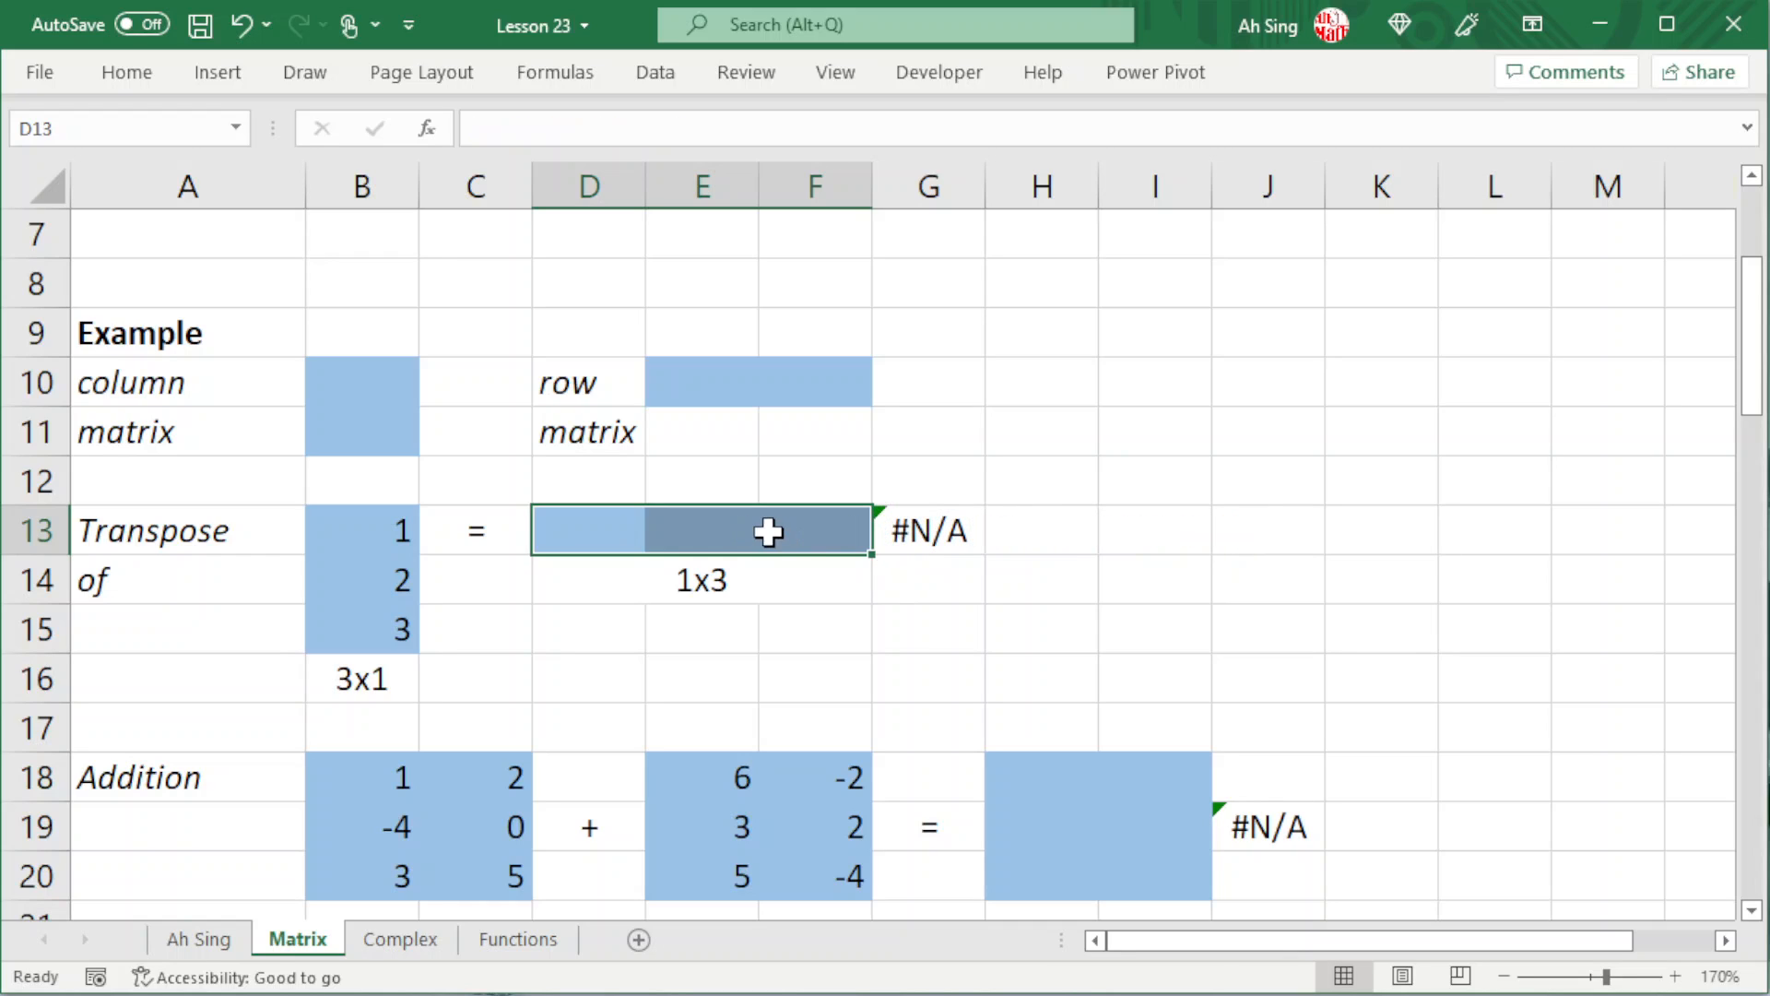
- Enter =TRANSPOSE(B13:B15) in cell D13 alone as a dynamic array formula and select its spilled row
{"action": "left_click", "coordinate": [613, 529]}
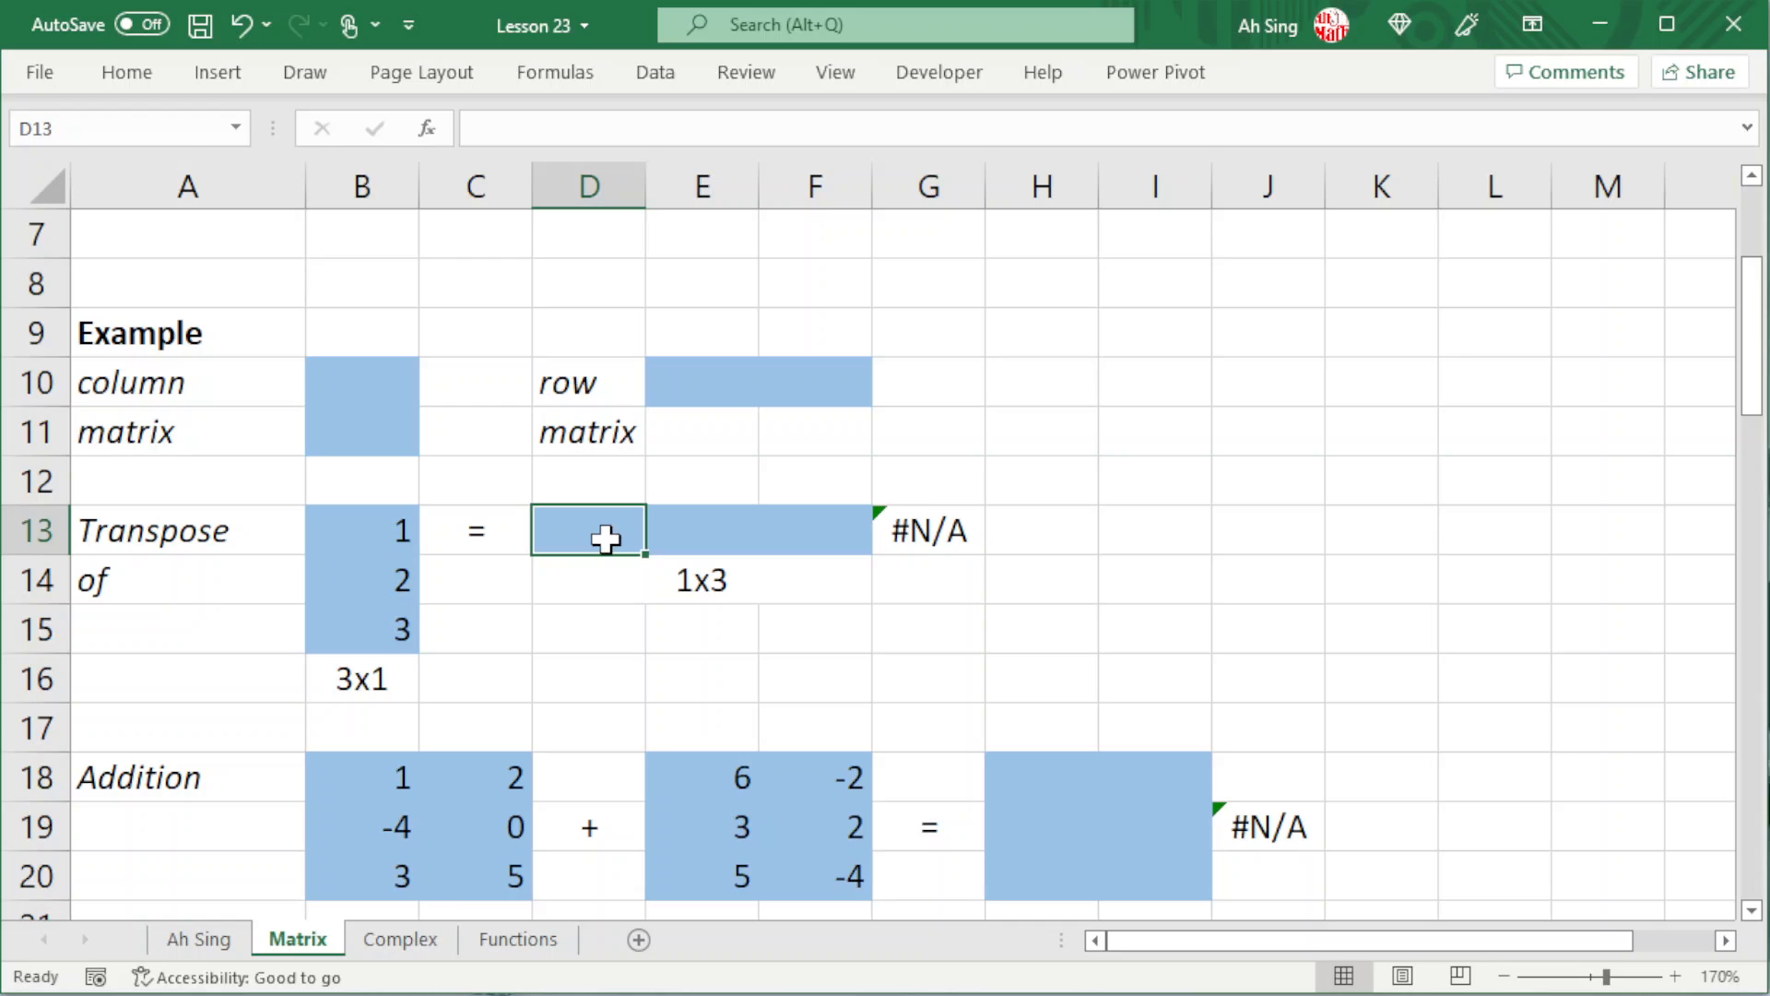
{"action": "type", "text": "=tr"}
{"action": "key", "text": "Tab"}
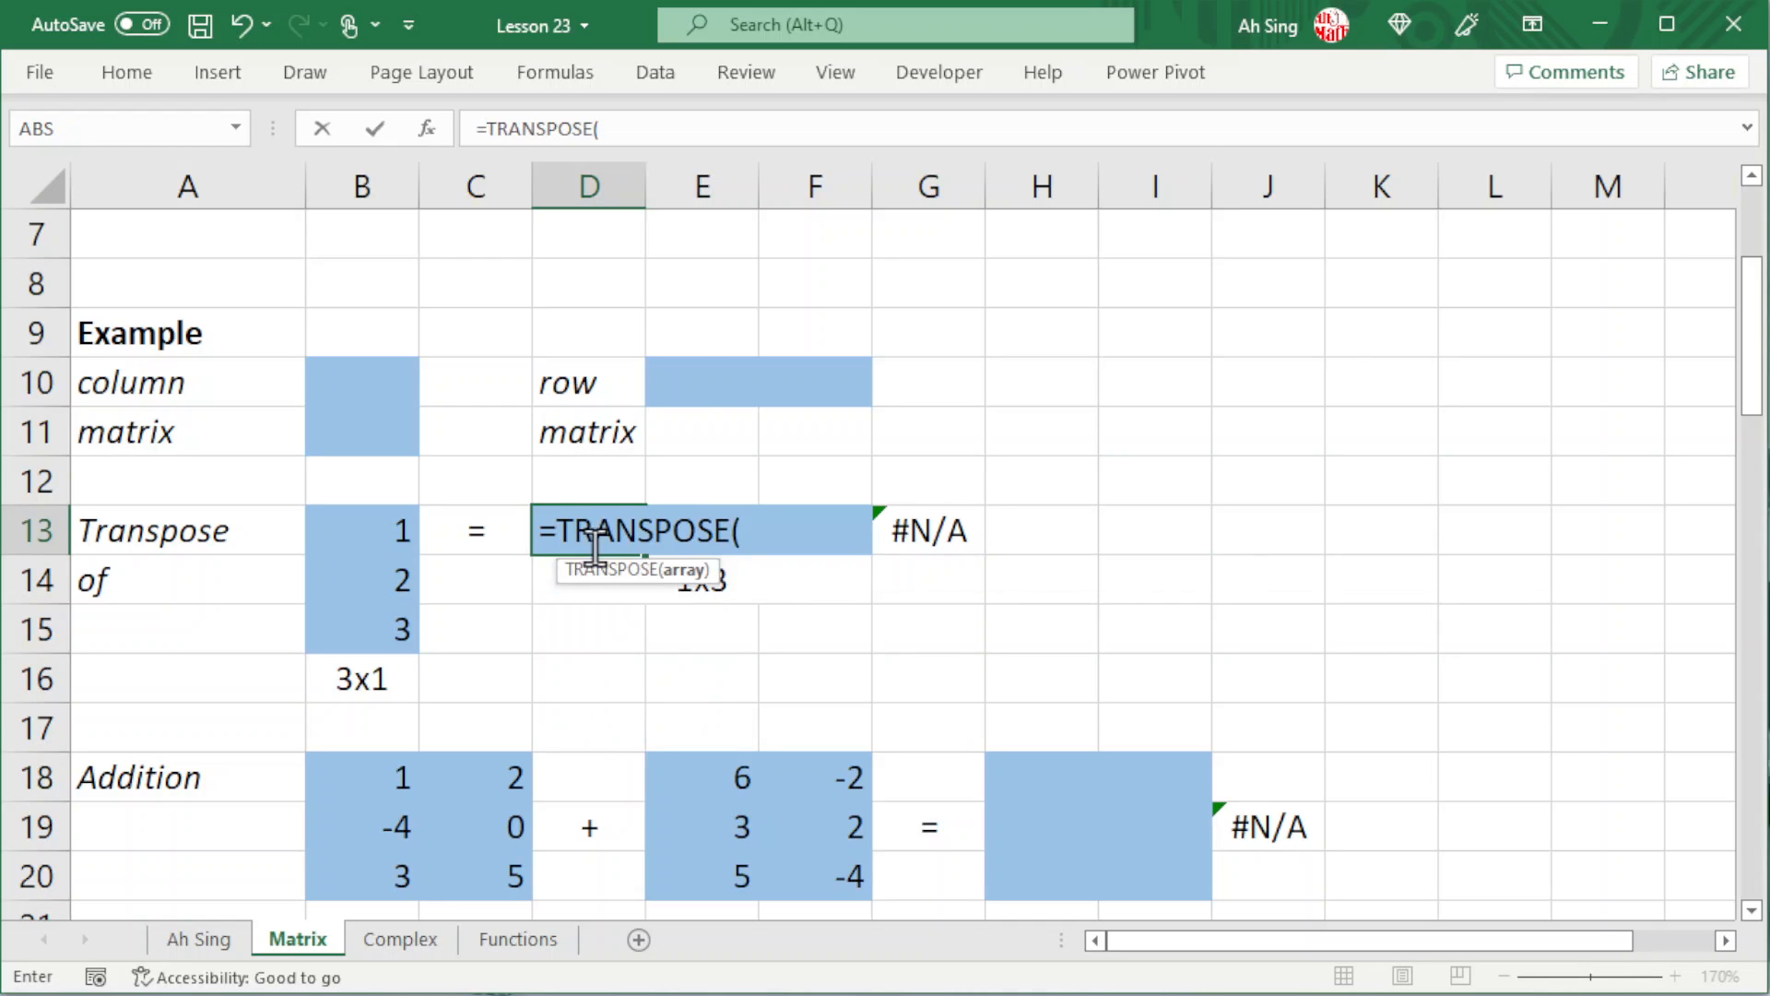
{"action": "left_click_drag", "start_coordinate": [351, 518], "coordinate": [361, 630]}
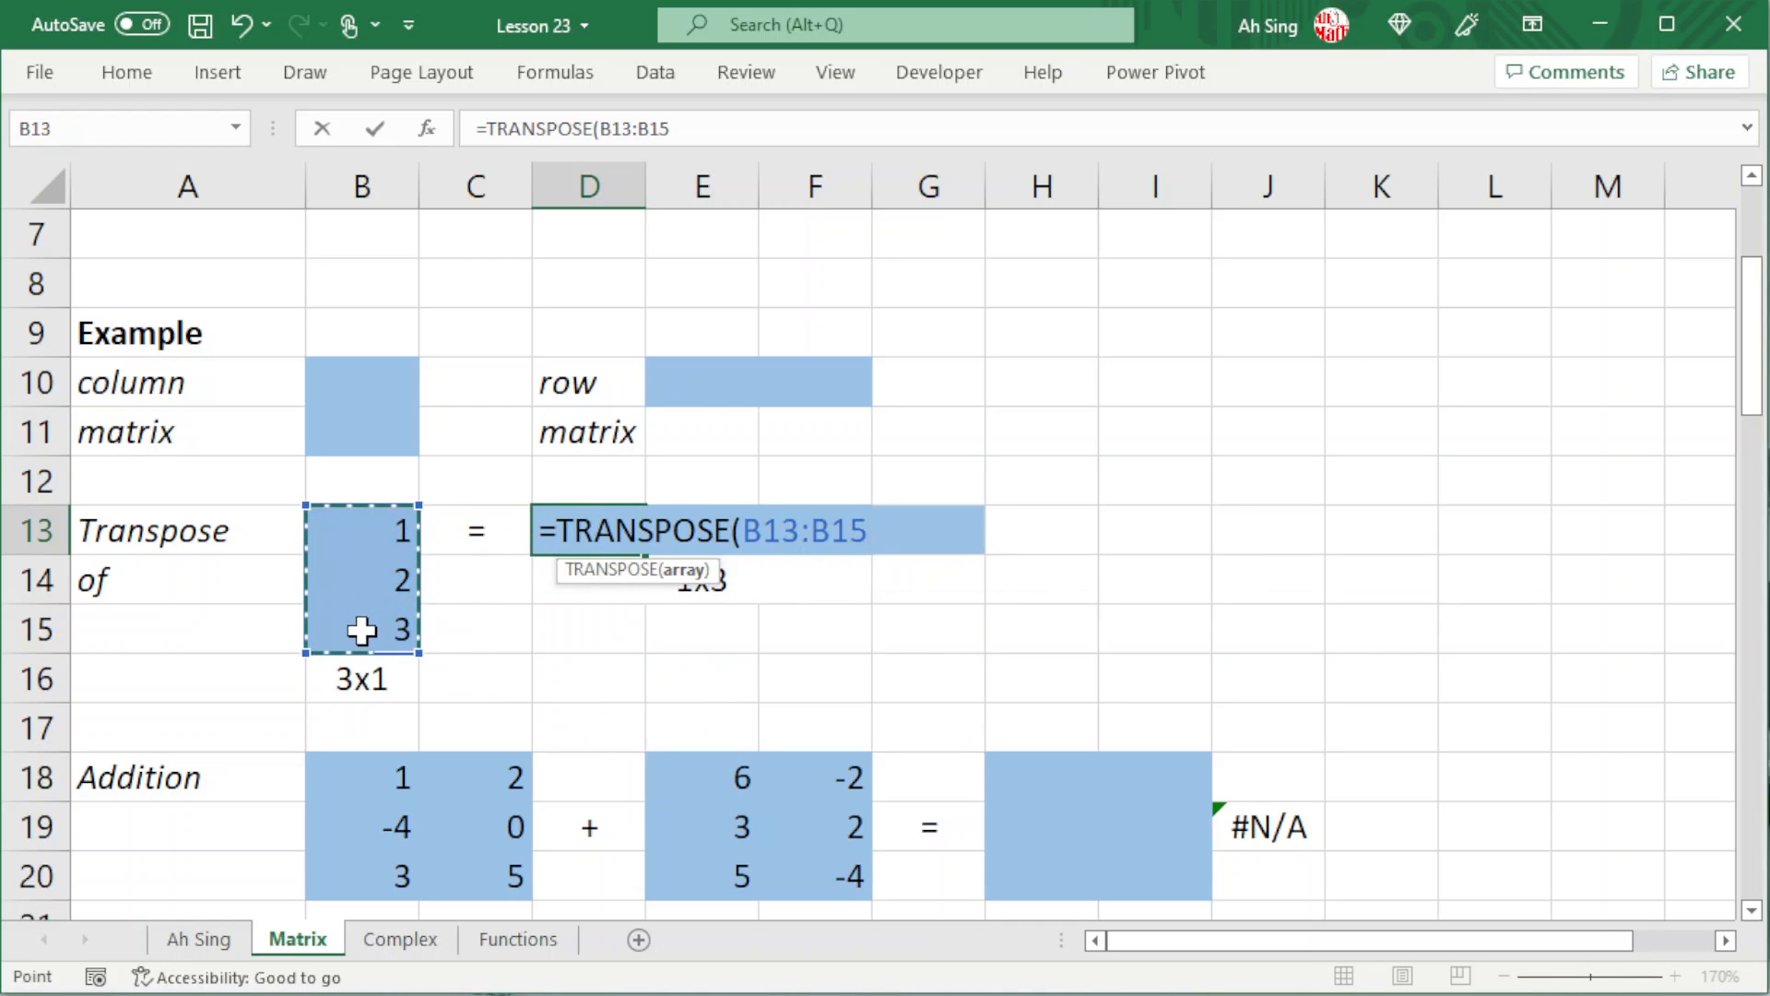
{"action": "key", "text": "Return"}
{"action": "left_click_drag", "start_coordinate": [575, 527], "coordinate": [800, 529]}
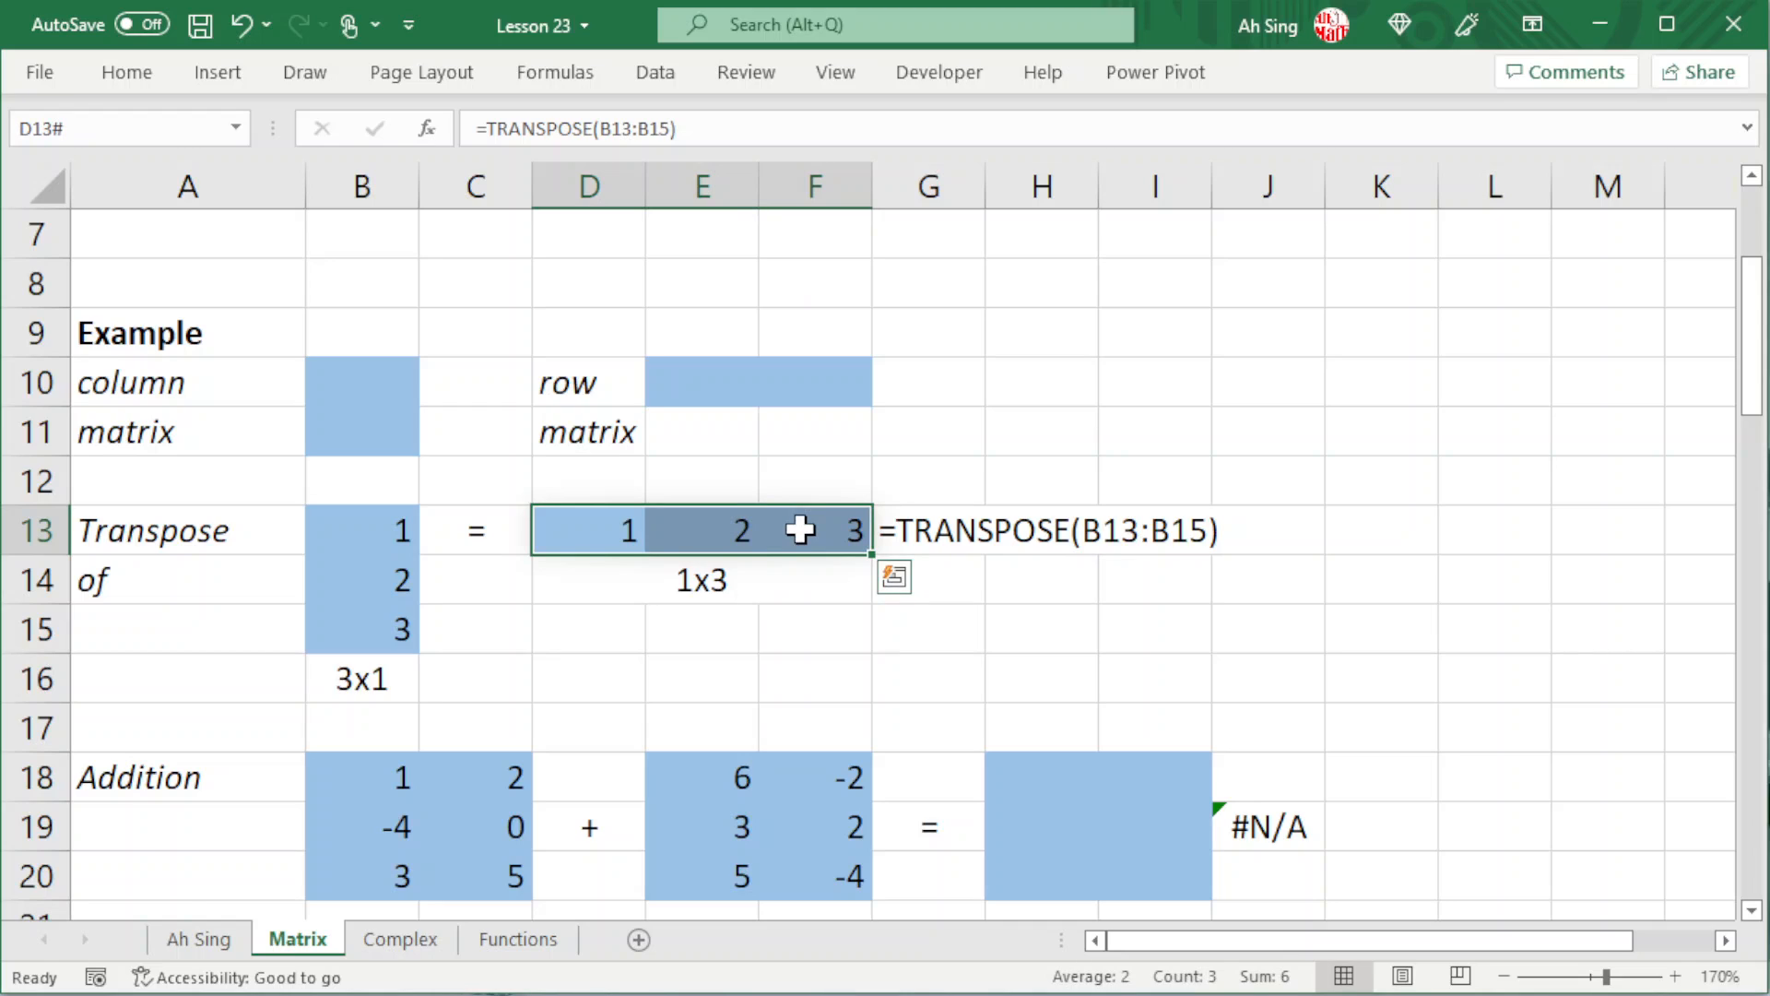
- Add the two Addition matrices by entering =B18:C20+E18:F20 as a legacy array formula across H18:I20
{"action": "scroll", "coordinate": [1060, 590], "scroll_direction": "down", "scroll_amount": 1}
{"action": "left_click", "coordinate": [1051, 626]}
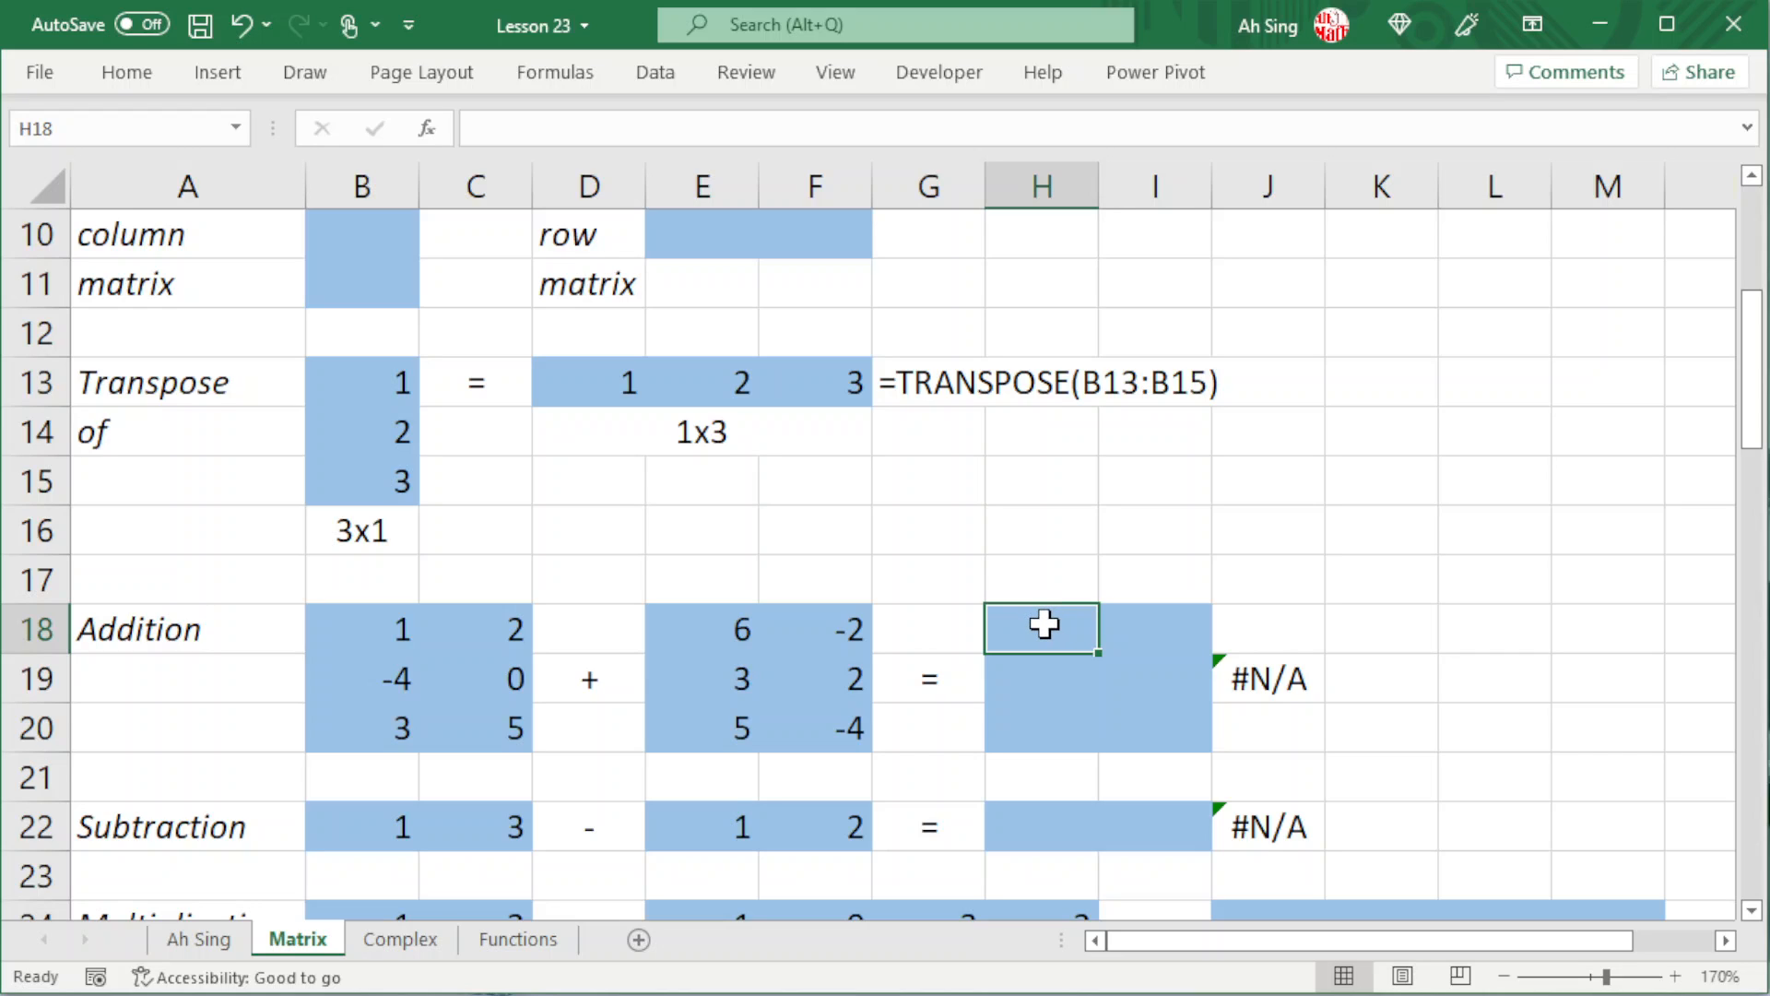
{"action": "left_click_drag", "start_coordinate": [1045, 624], "coordinate": [1151, 723]}
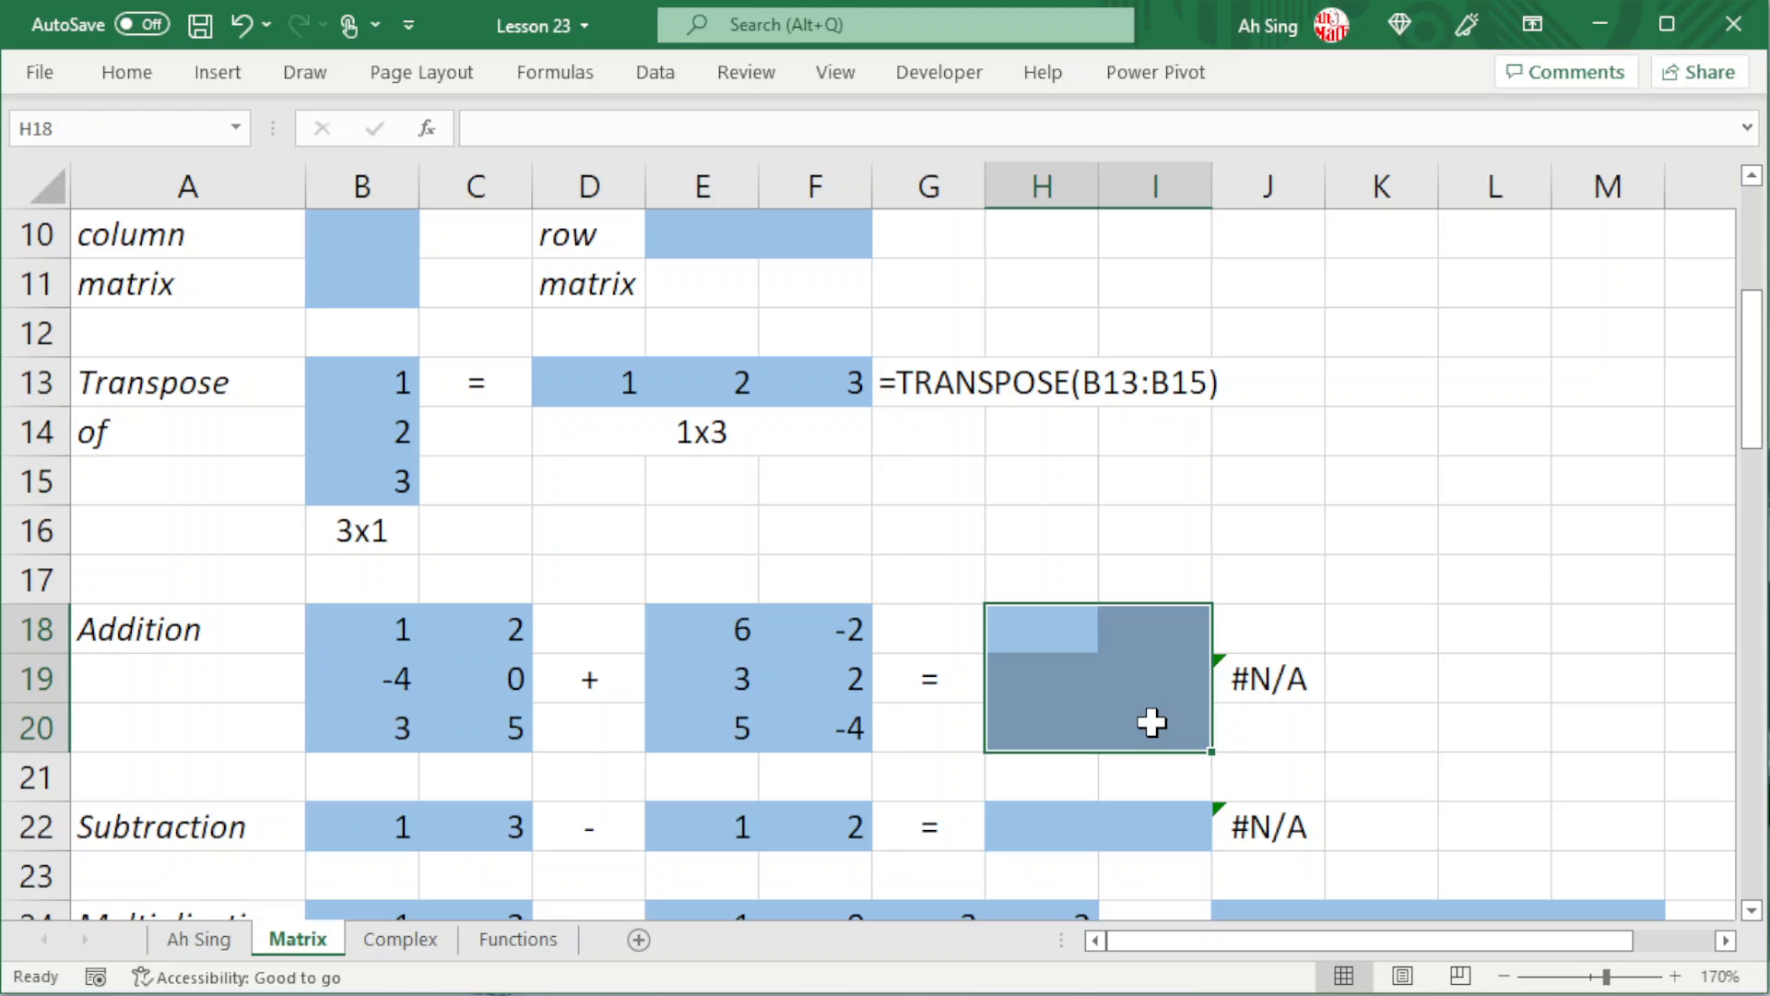
{"action": "type", "text": "="}
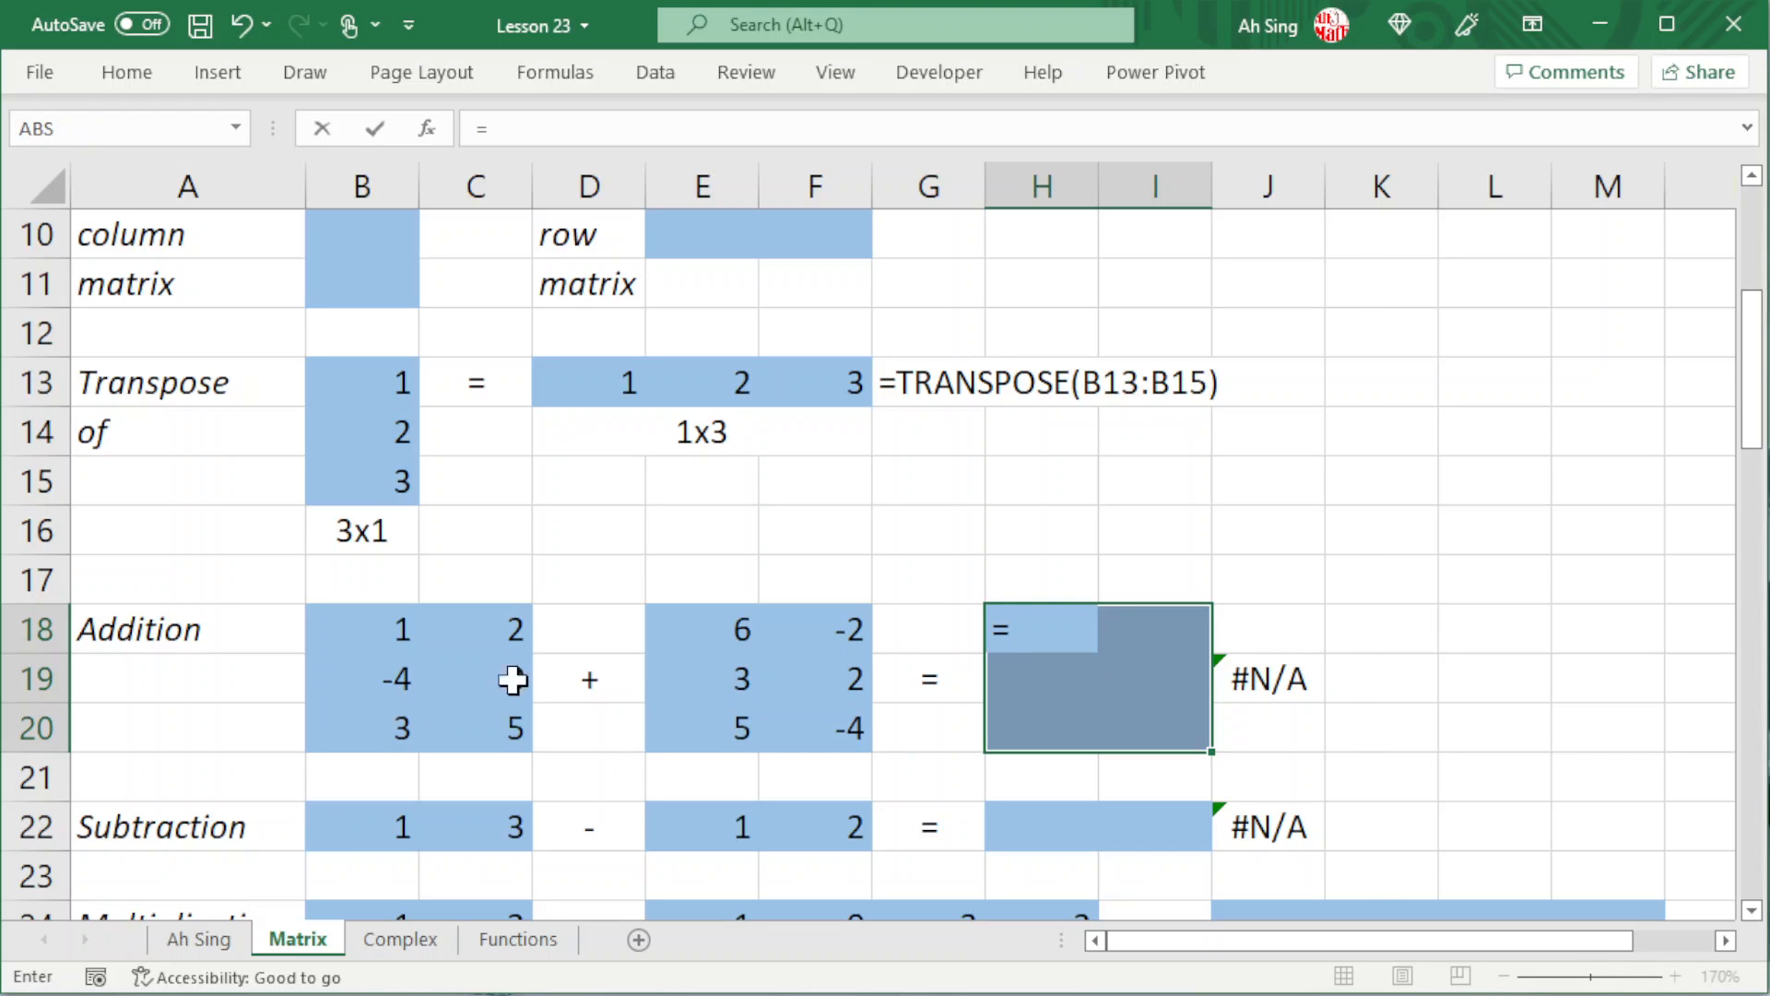
{"action": "left_click_drag", "start_coordinate": [375, 639], "coordinate": [428, 708]}
{"action": "type", "text": "+"}
{"action": "left_click_drag", "start_coordinate": [719, 632], "coordinate": [821, 751]}
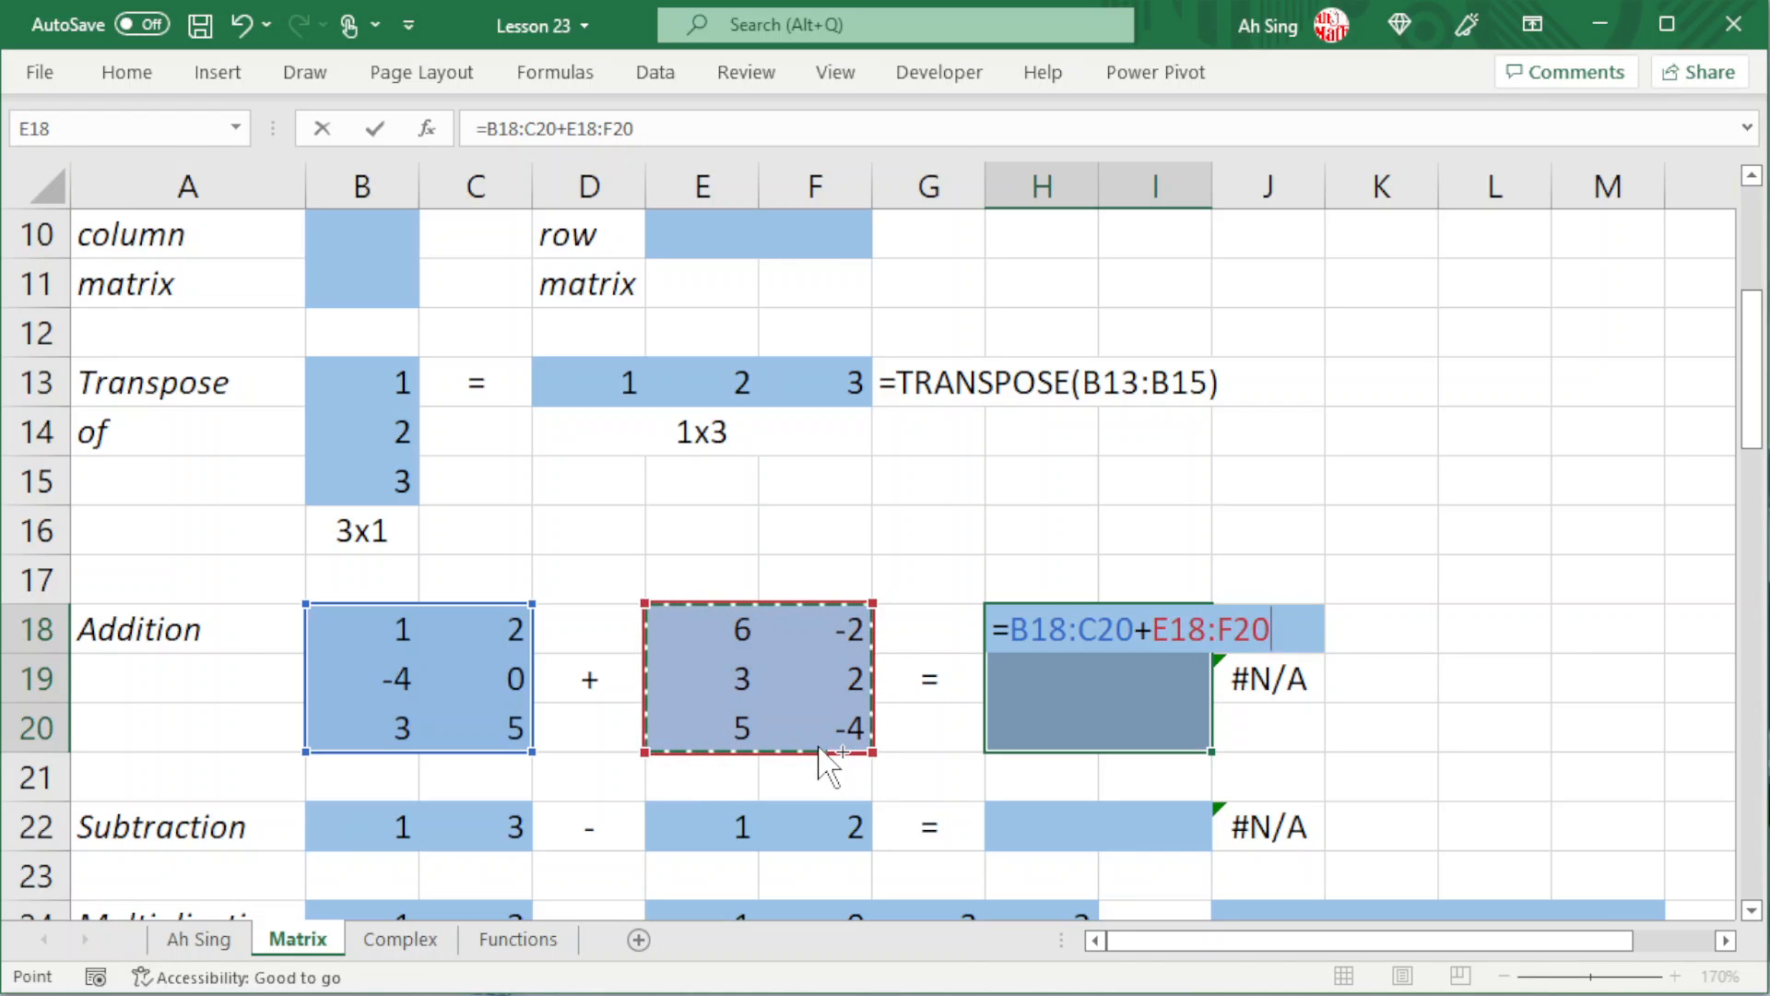
{"action": "key", "text": "ctrl+shift+Return"}
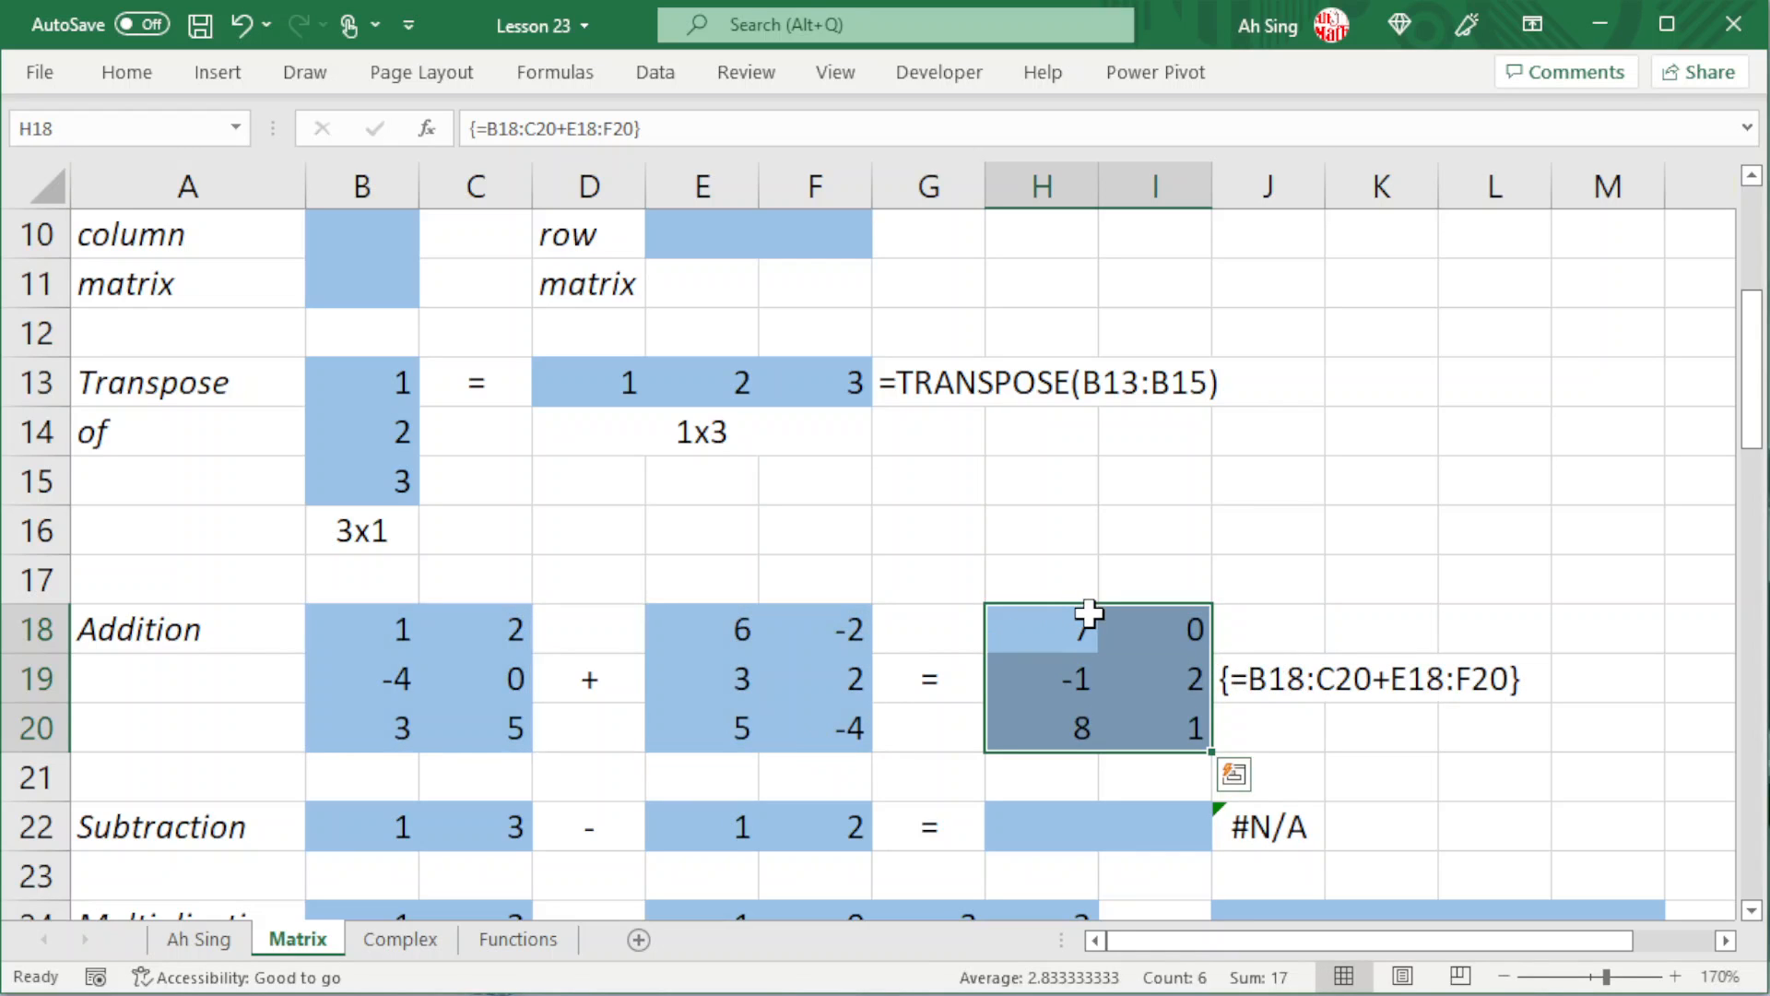
- Subtract the two row matrices by entering =B22:C22-E22:F22 as a dynamic array formula in H22
{"action": "scroll", "coordinate": [1088, 613], "scroll_direction": "down", "scroll_amount": 1}
{"action": "left_click", "coordinate": [1044, 678]}
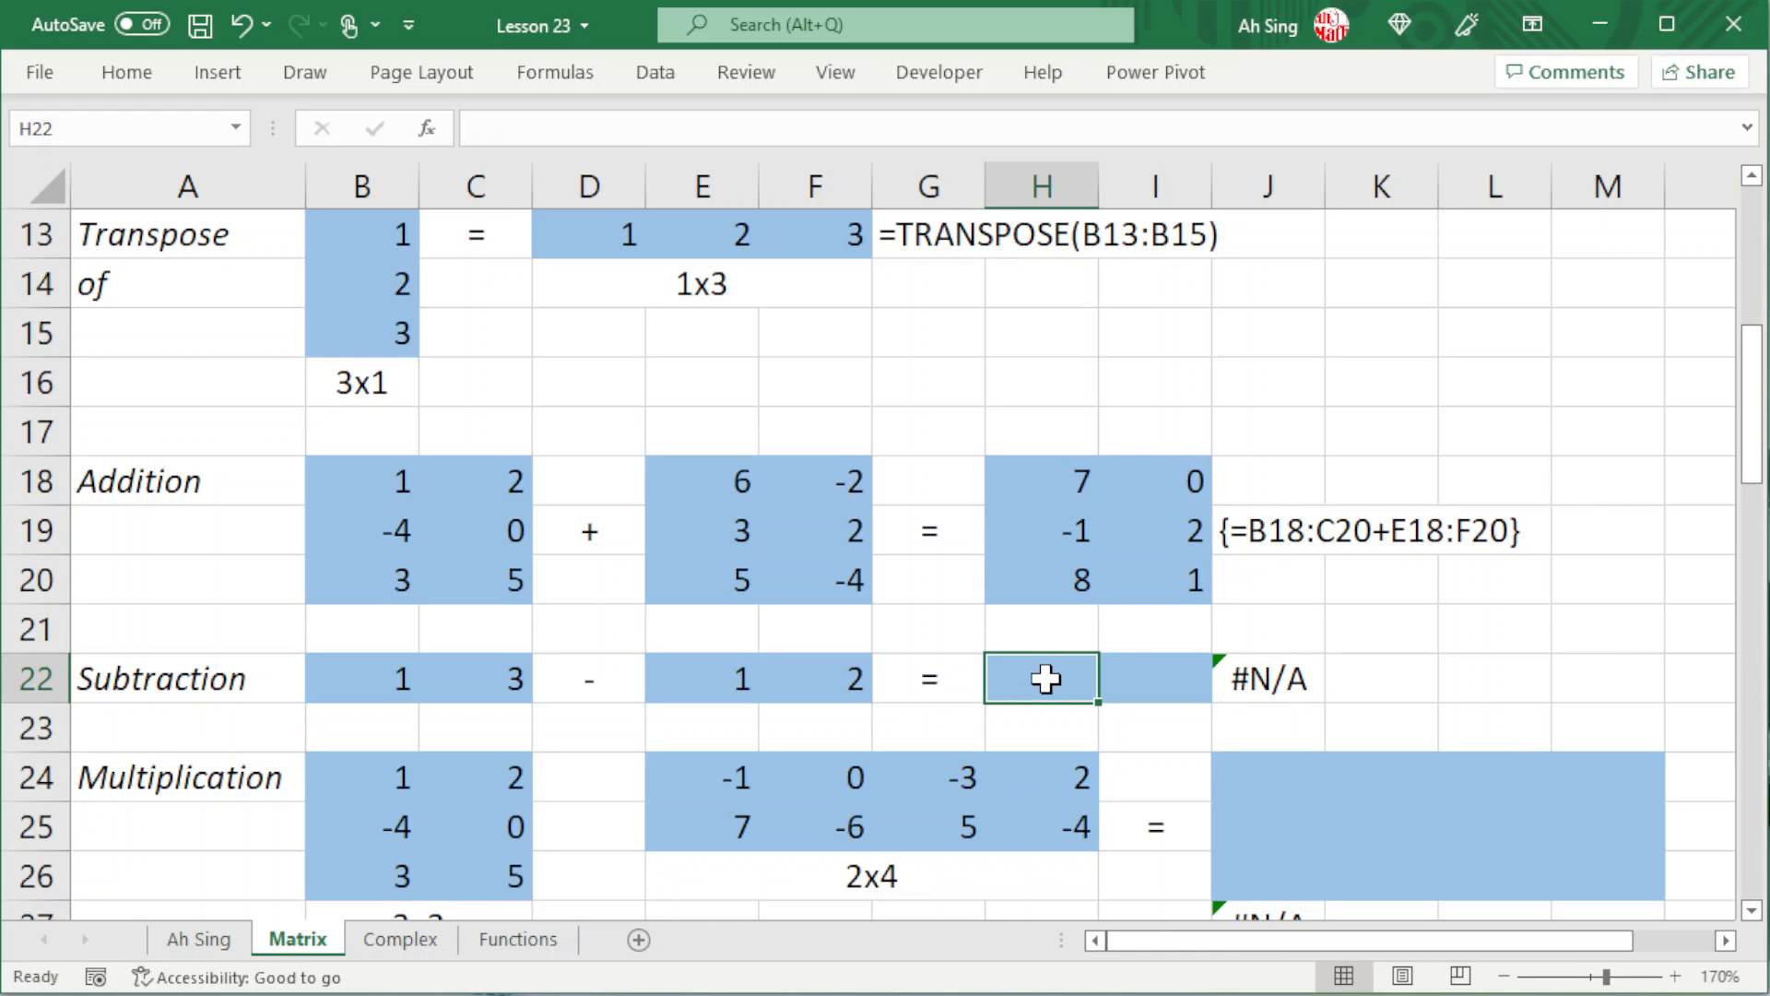
{"action": "type", "text": "="}
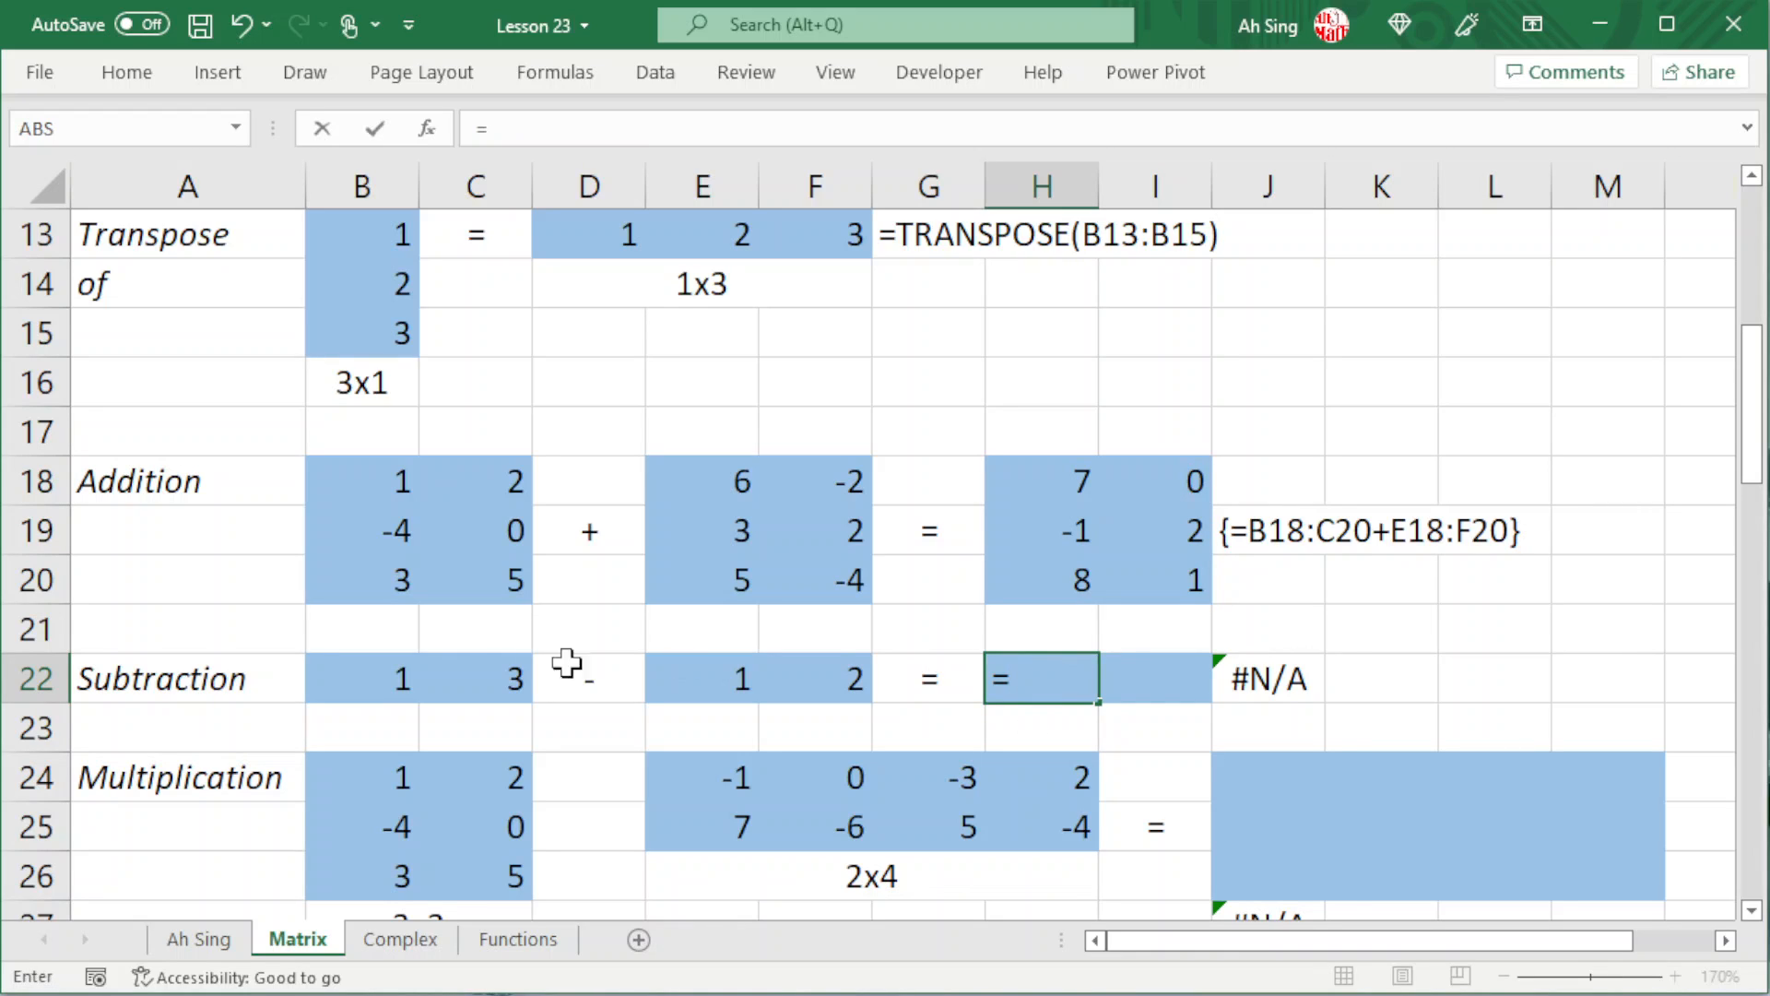
{"action": "left_click_drag", "start_coordinate": [378, 679], "coordinate": [463, 680]}
{"action": "type", "text": "-"}
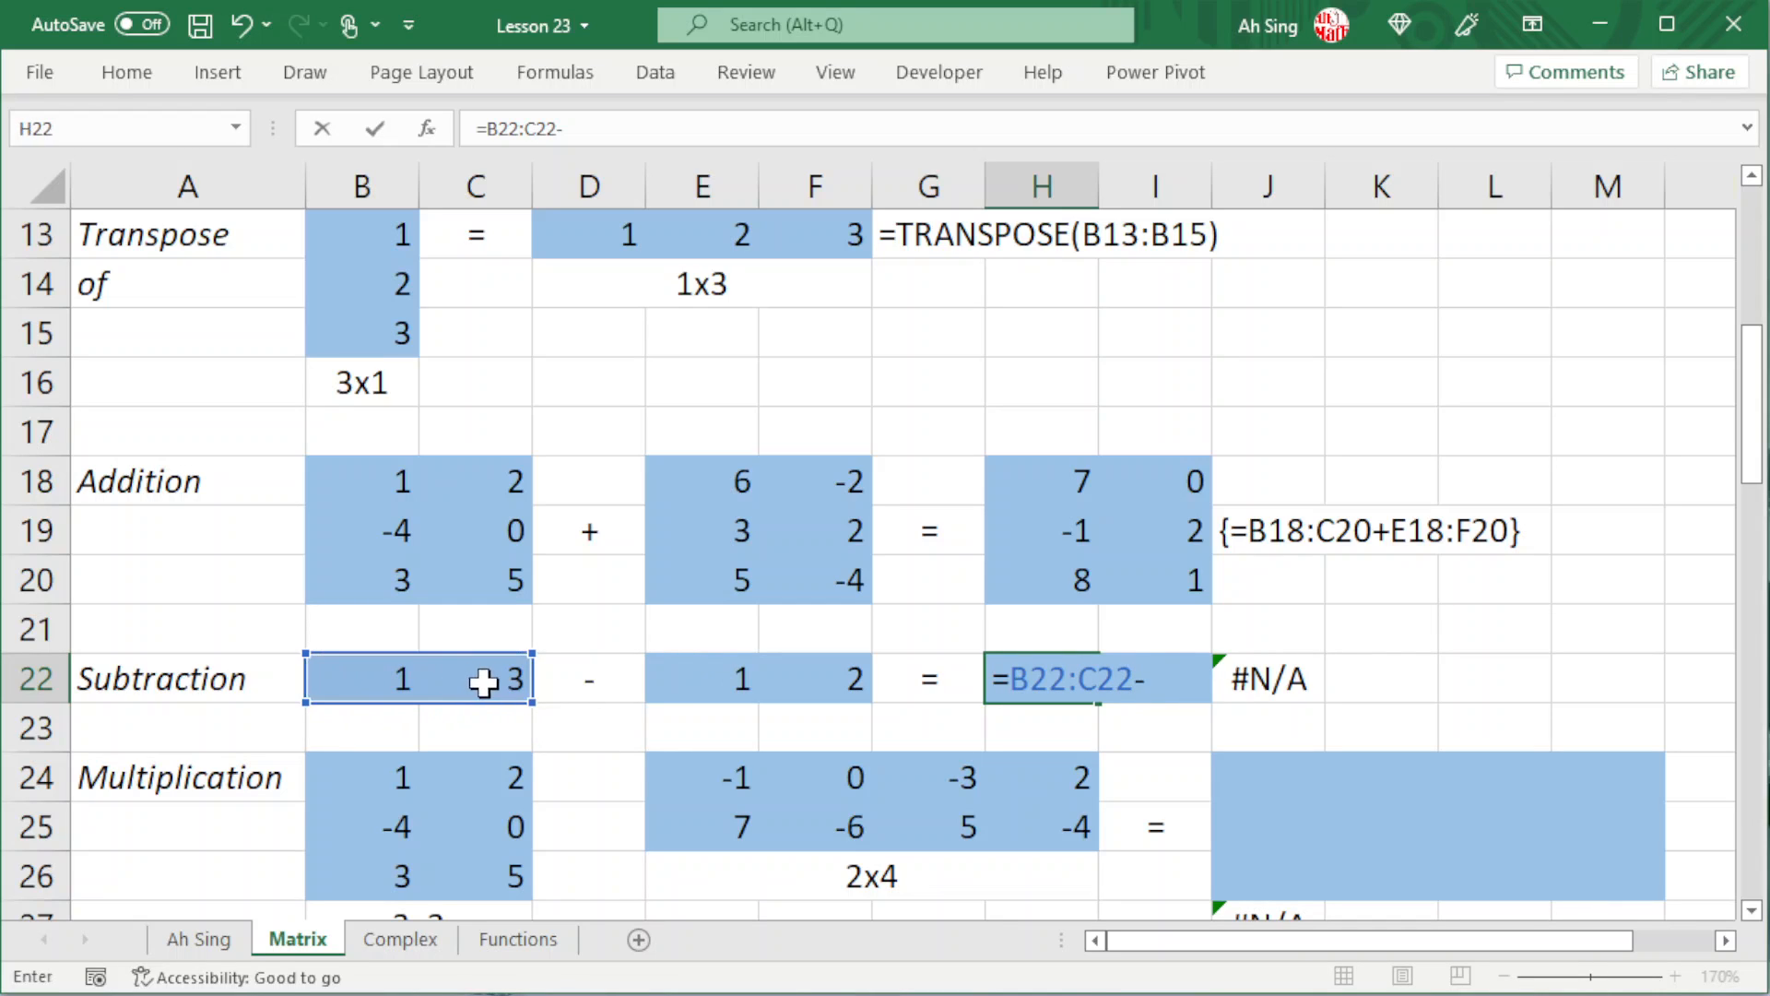
{"action": "left_click", "coordinate": [728, 665]}
{"action": "left_click_drag", "start_coordinate": [729, 666], "coordinate": [806, 672]}
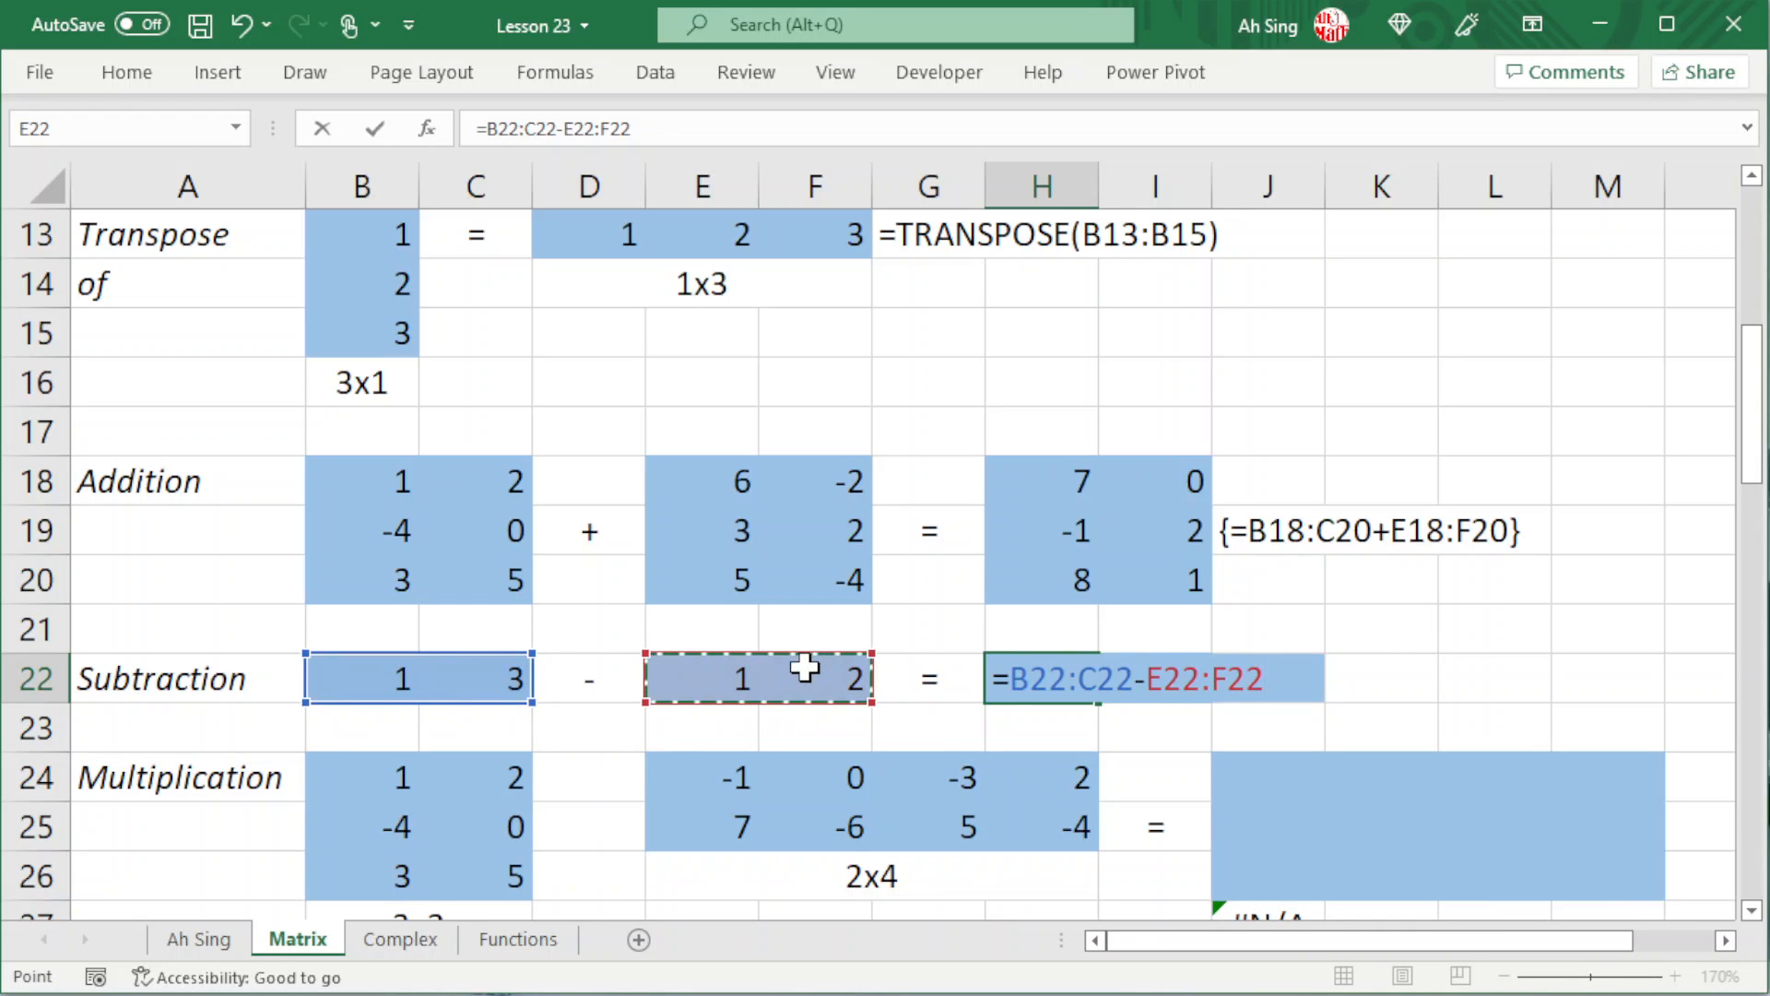
{"action": "key", "text": "Return"}
- Multiply the 3x2 matrix by the 2x4 matrix by entering =MMULT(B24:C26,E24:H25) in J24
{"action": "scroll", "coordinate": [958, 667], "scroll_direction": "down", "scroll_amount": 1}
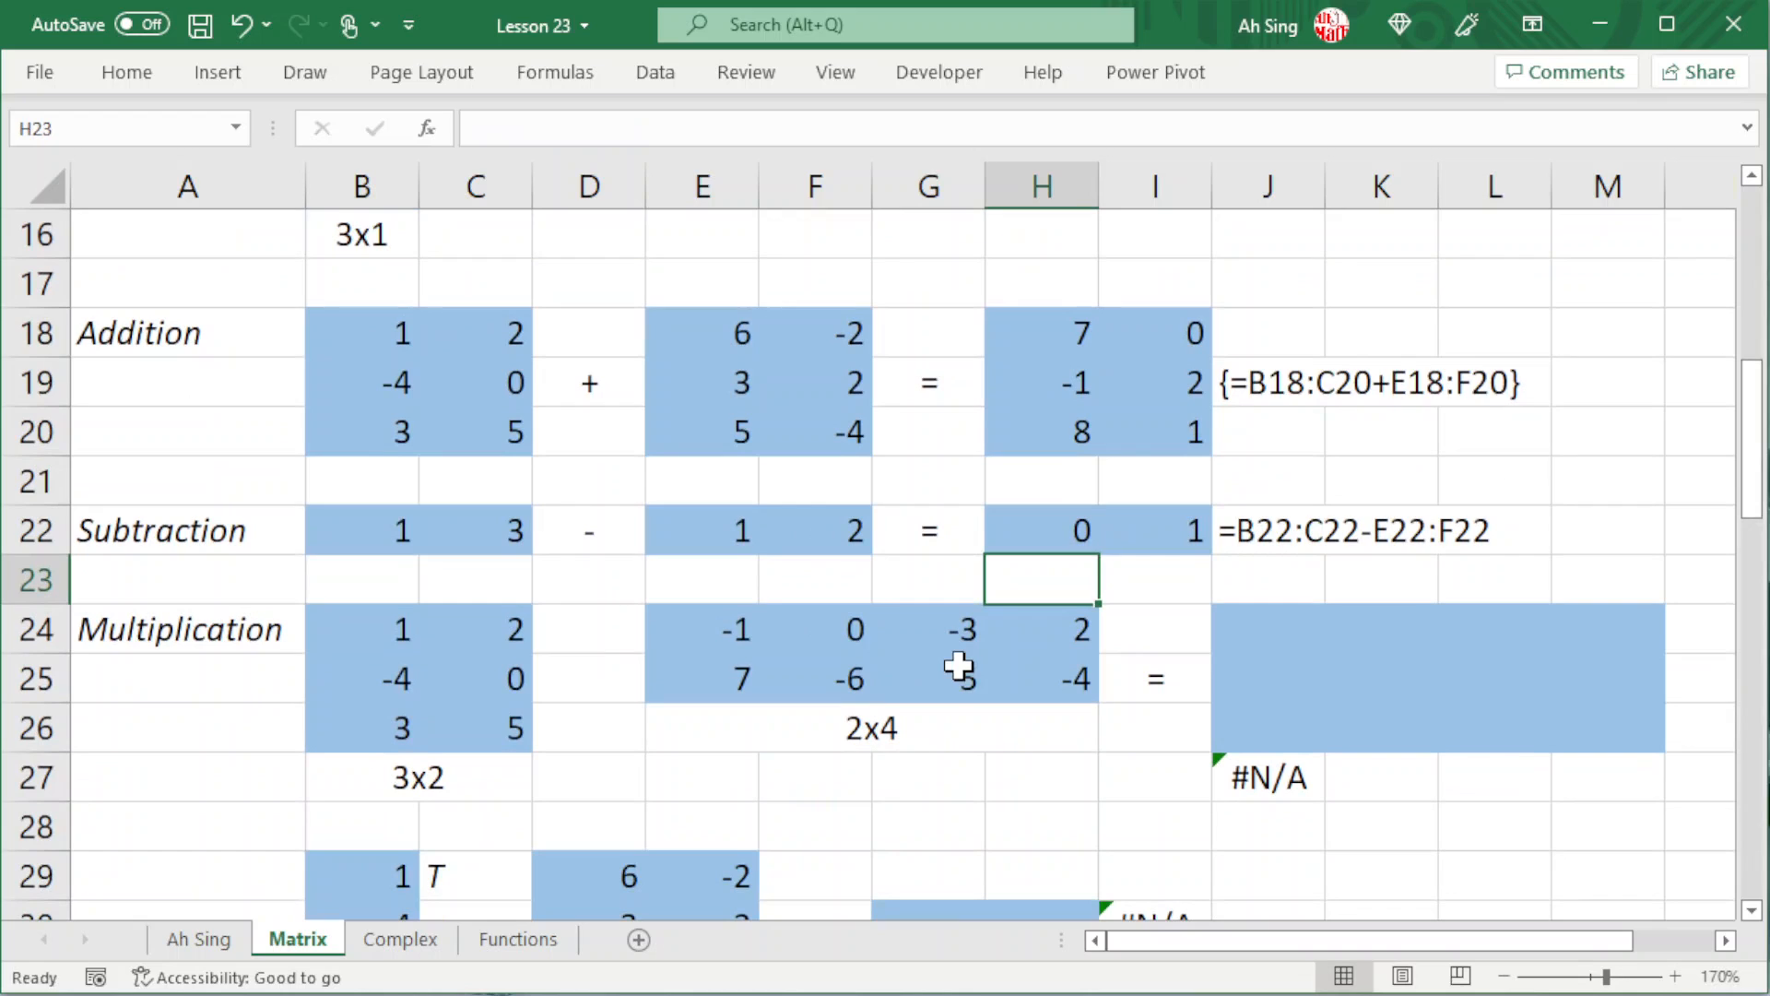
{"action": "scroll", "coordinate": [283, 633], "scroll_direction": "down", "scroll_amount": 1}
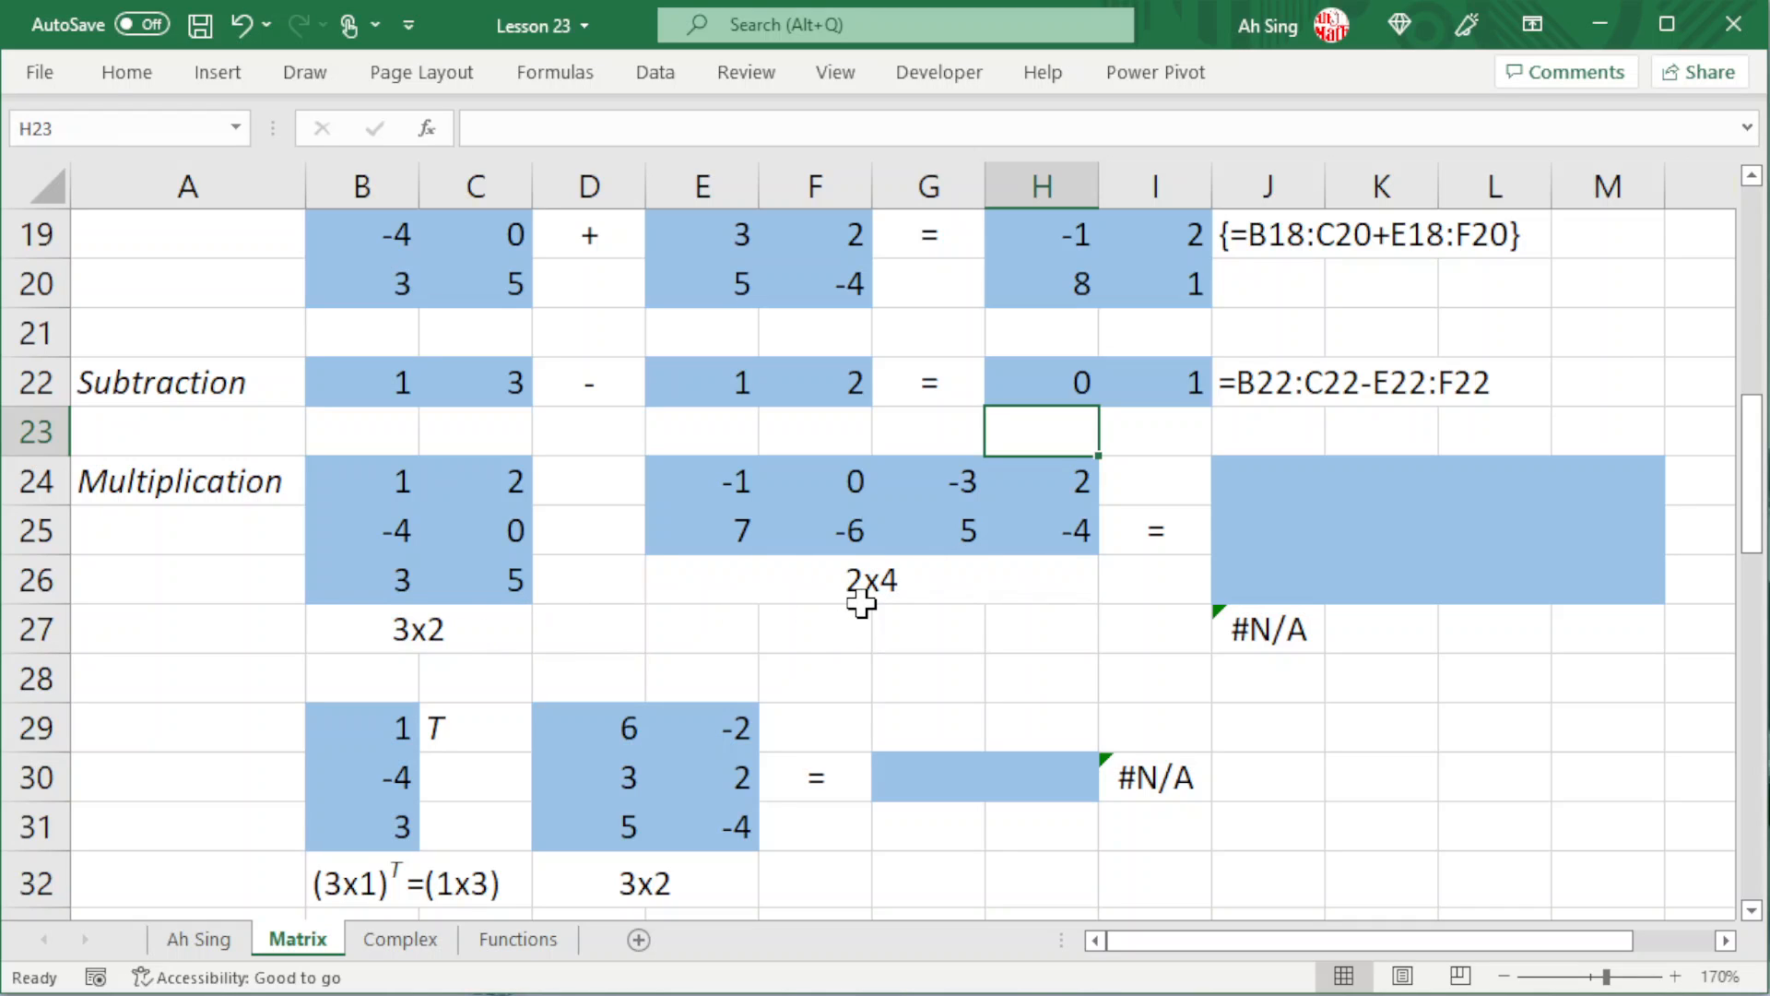
{"action": "left_click", "coordinate": [1255, 488]}
{"action": "type", "text": "=mmul"}
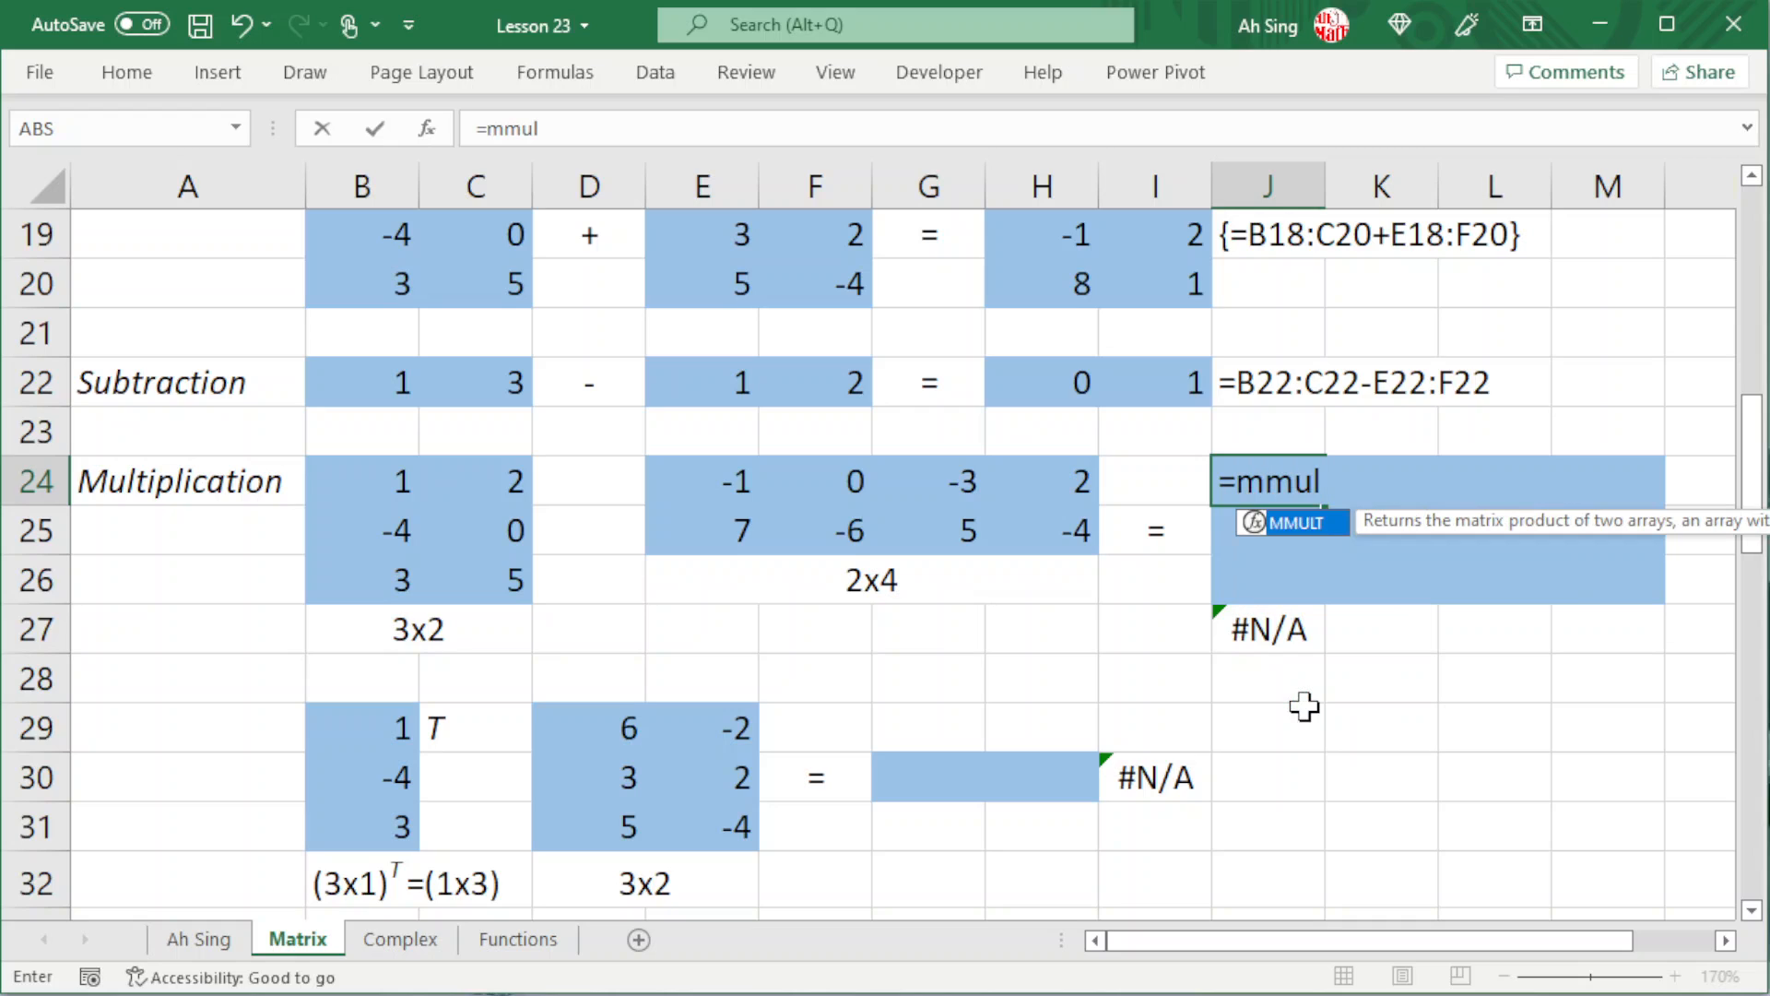
{"action": "key", "text": "Tab"}
{"action": "left_click_drag", "start_coordinate": [395, 497], "coordinate": [479, 574]}
{"action": "type", "text": ","}
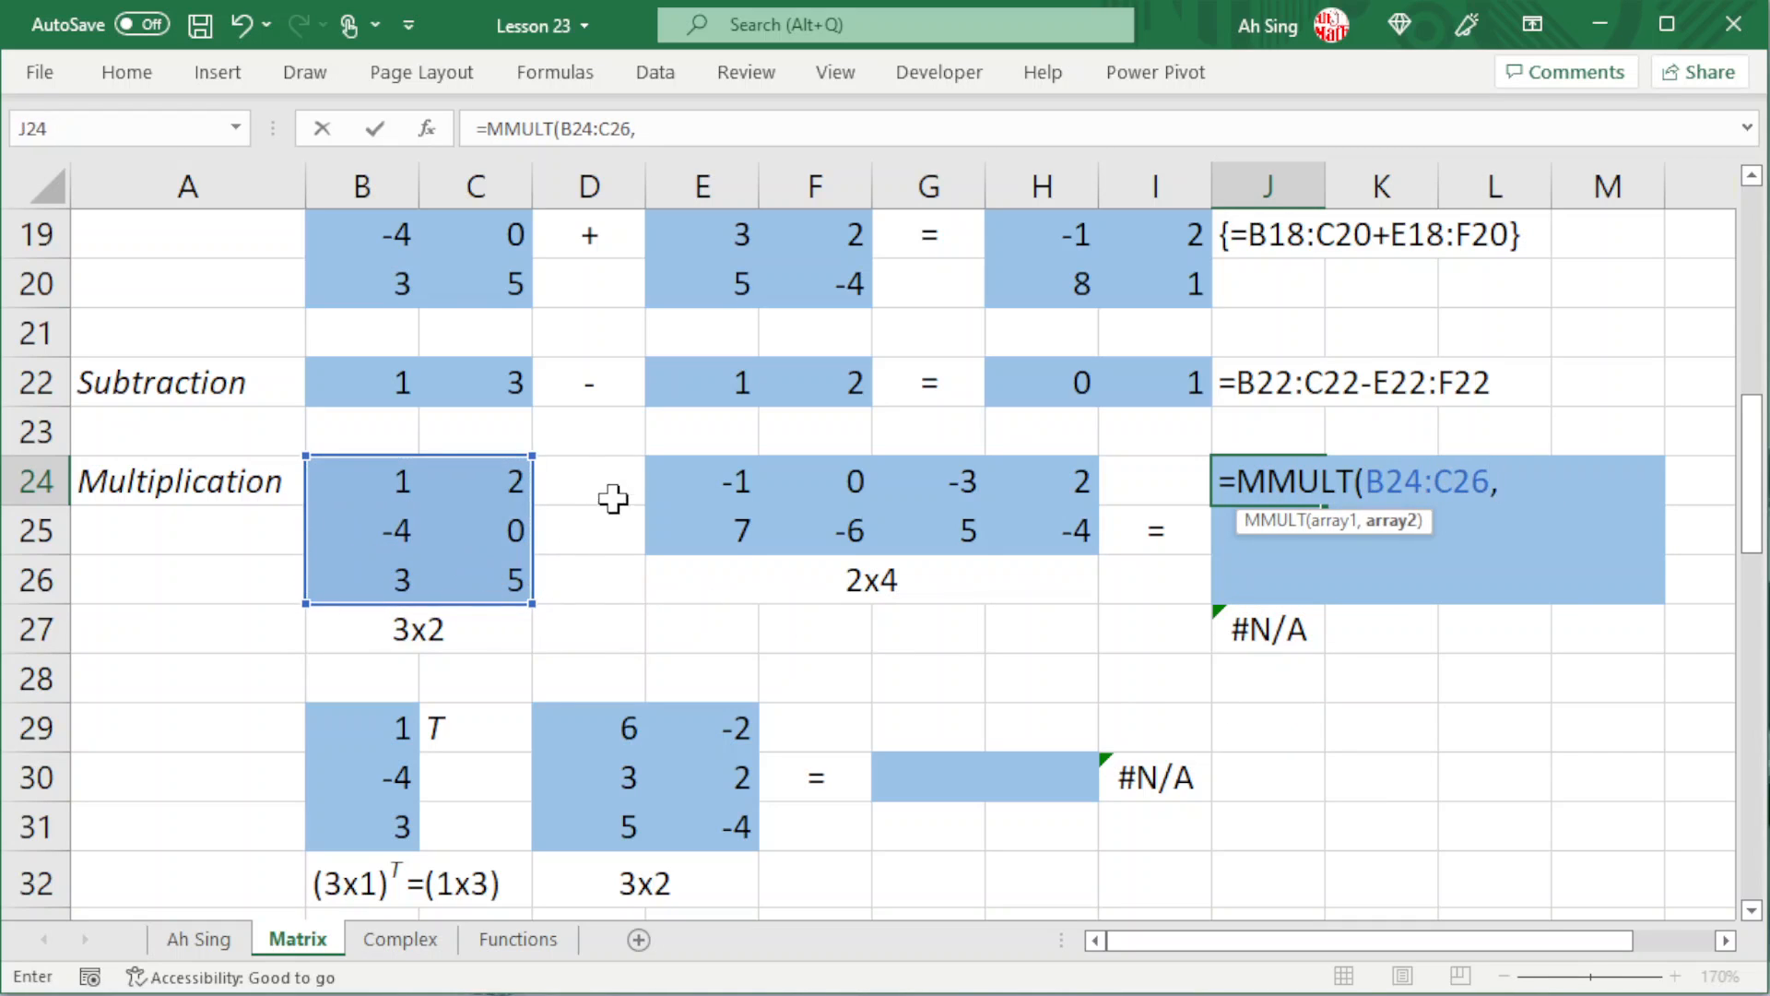
{"action": "left_click_drag", "start_coordinate": [688, 479], "coordinate": [1033, 513]}
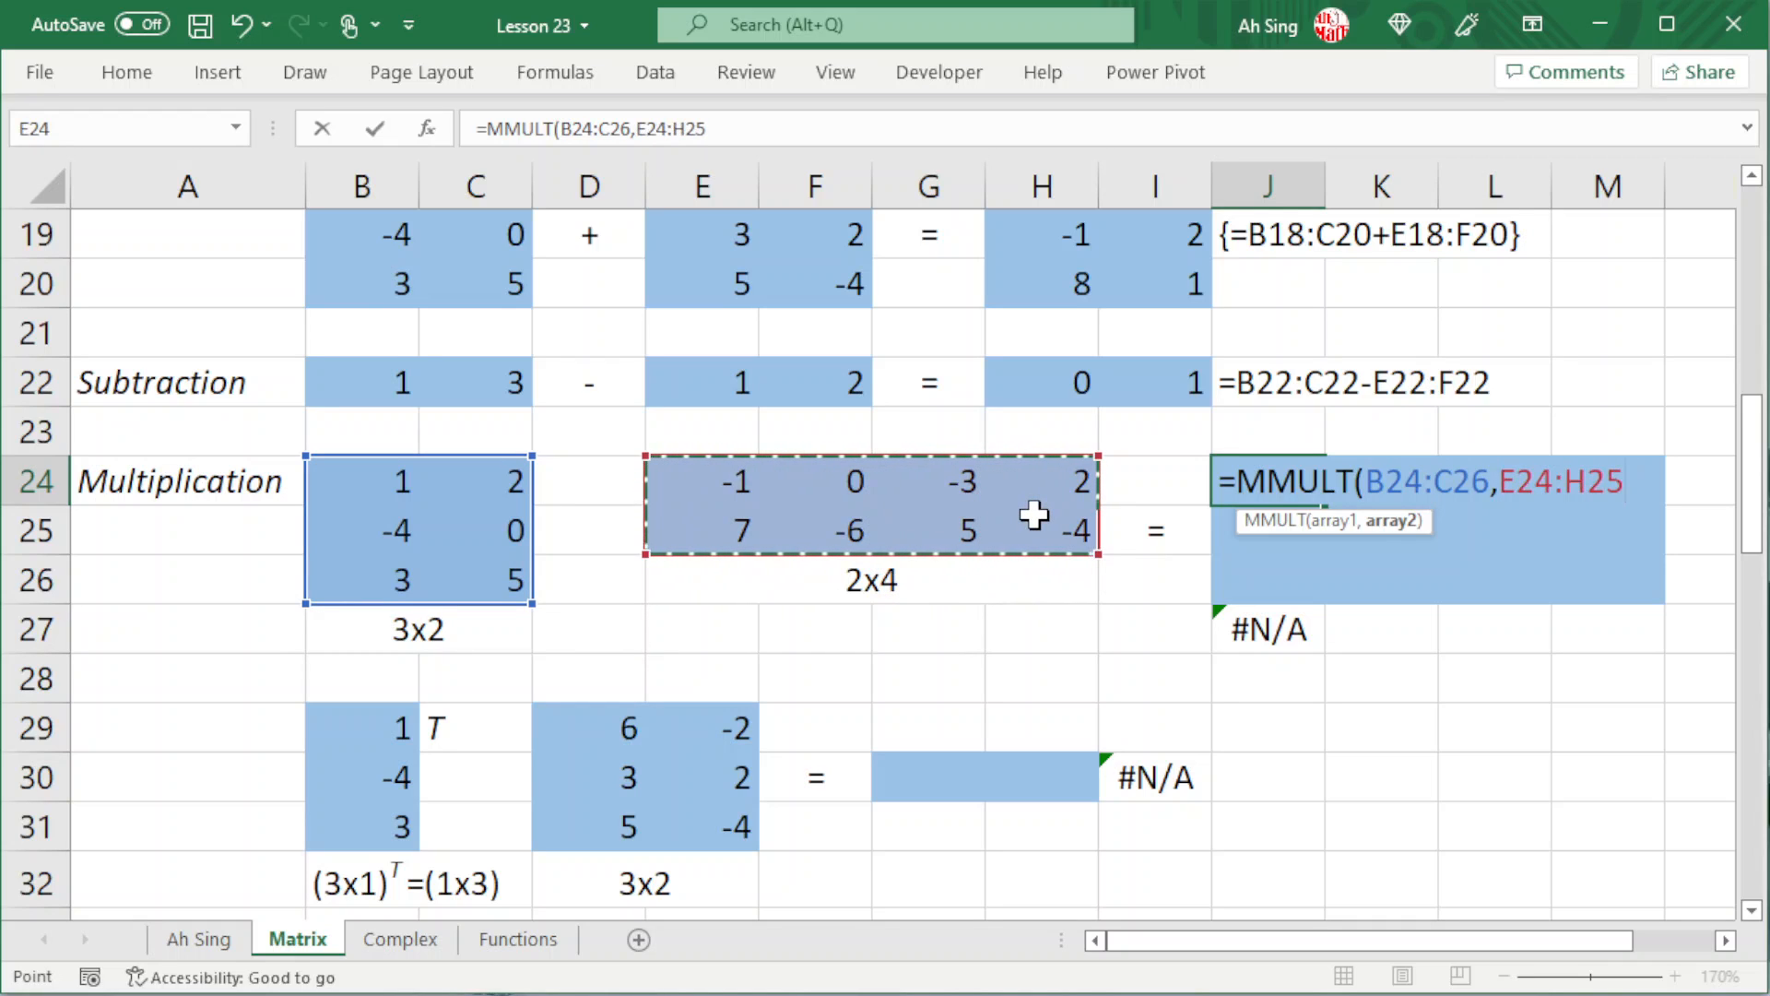
{"action": "key", "text": "Return"}
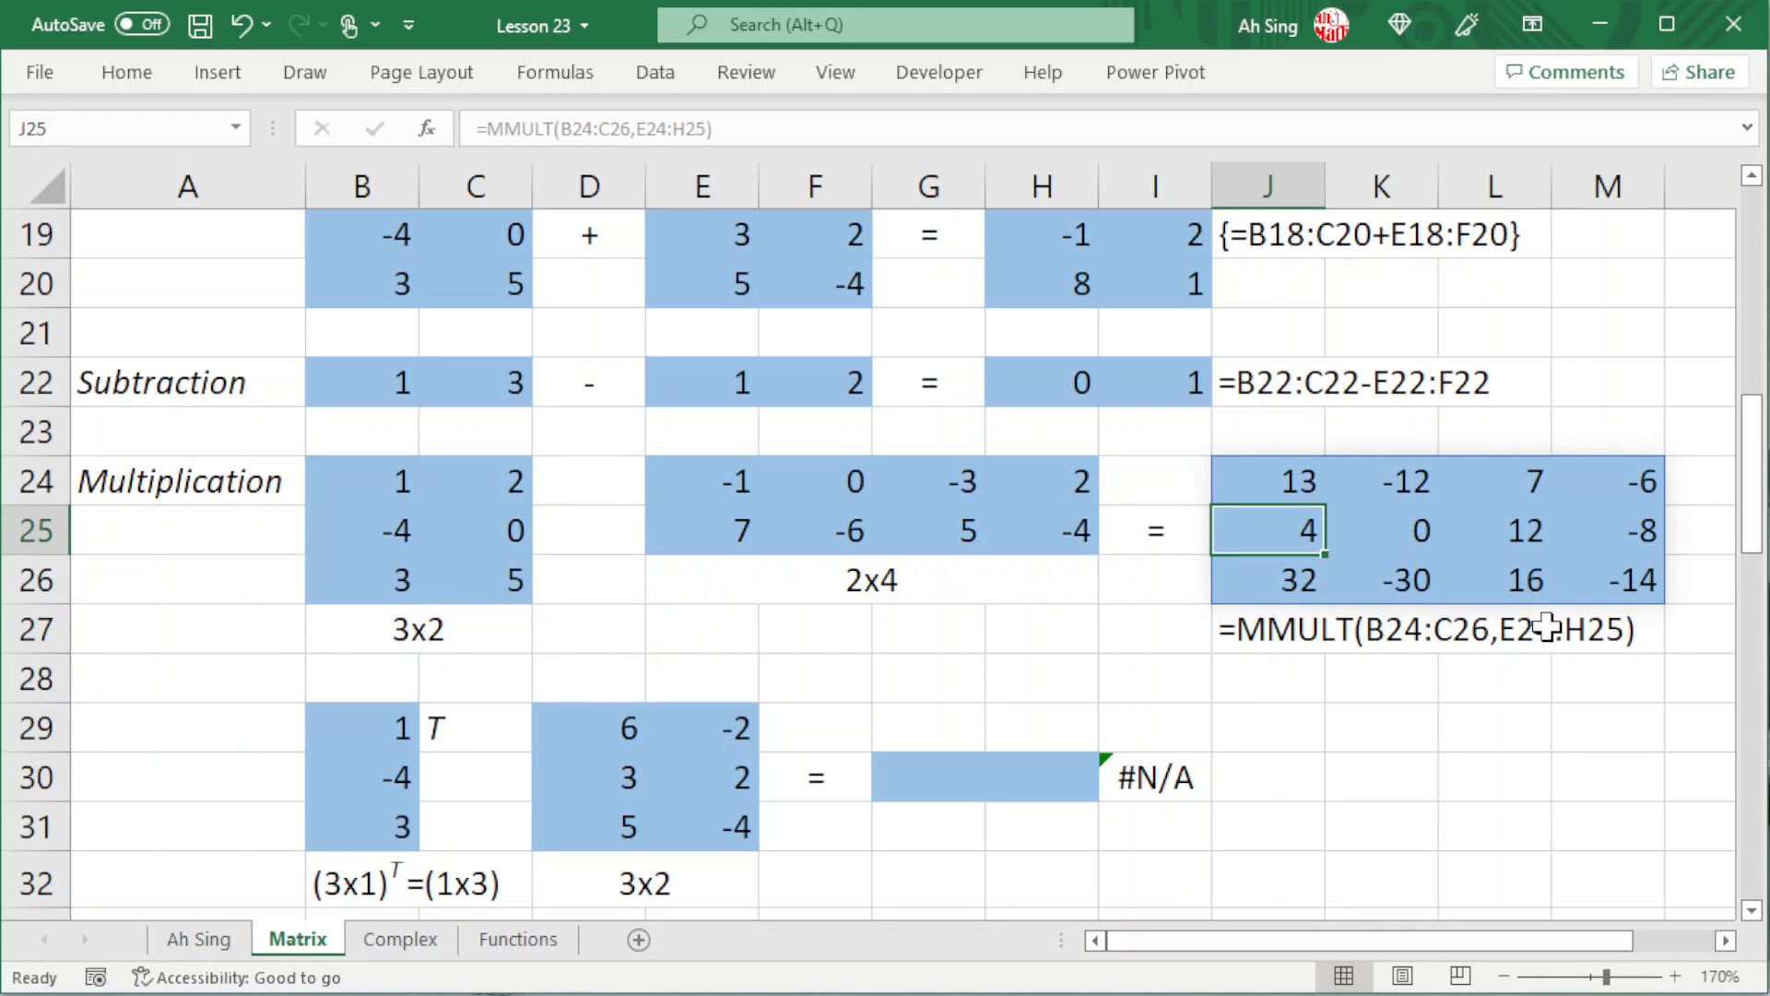
- Multiply the transposed 3x1 matrix by the 3x2 matrix by entering =MMULT(TRANSPOSE(B29:B31),D29:E31) in G30
{"action": "scroll", "coordinate": [1544, 622], "scroll_direction": "down", "scroll_amount": 1}
{"action": "scroll", "coordinate": [1545, 622], "scroll_direction": "down", "scroll_amount": 2}
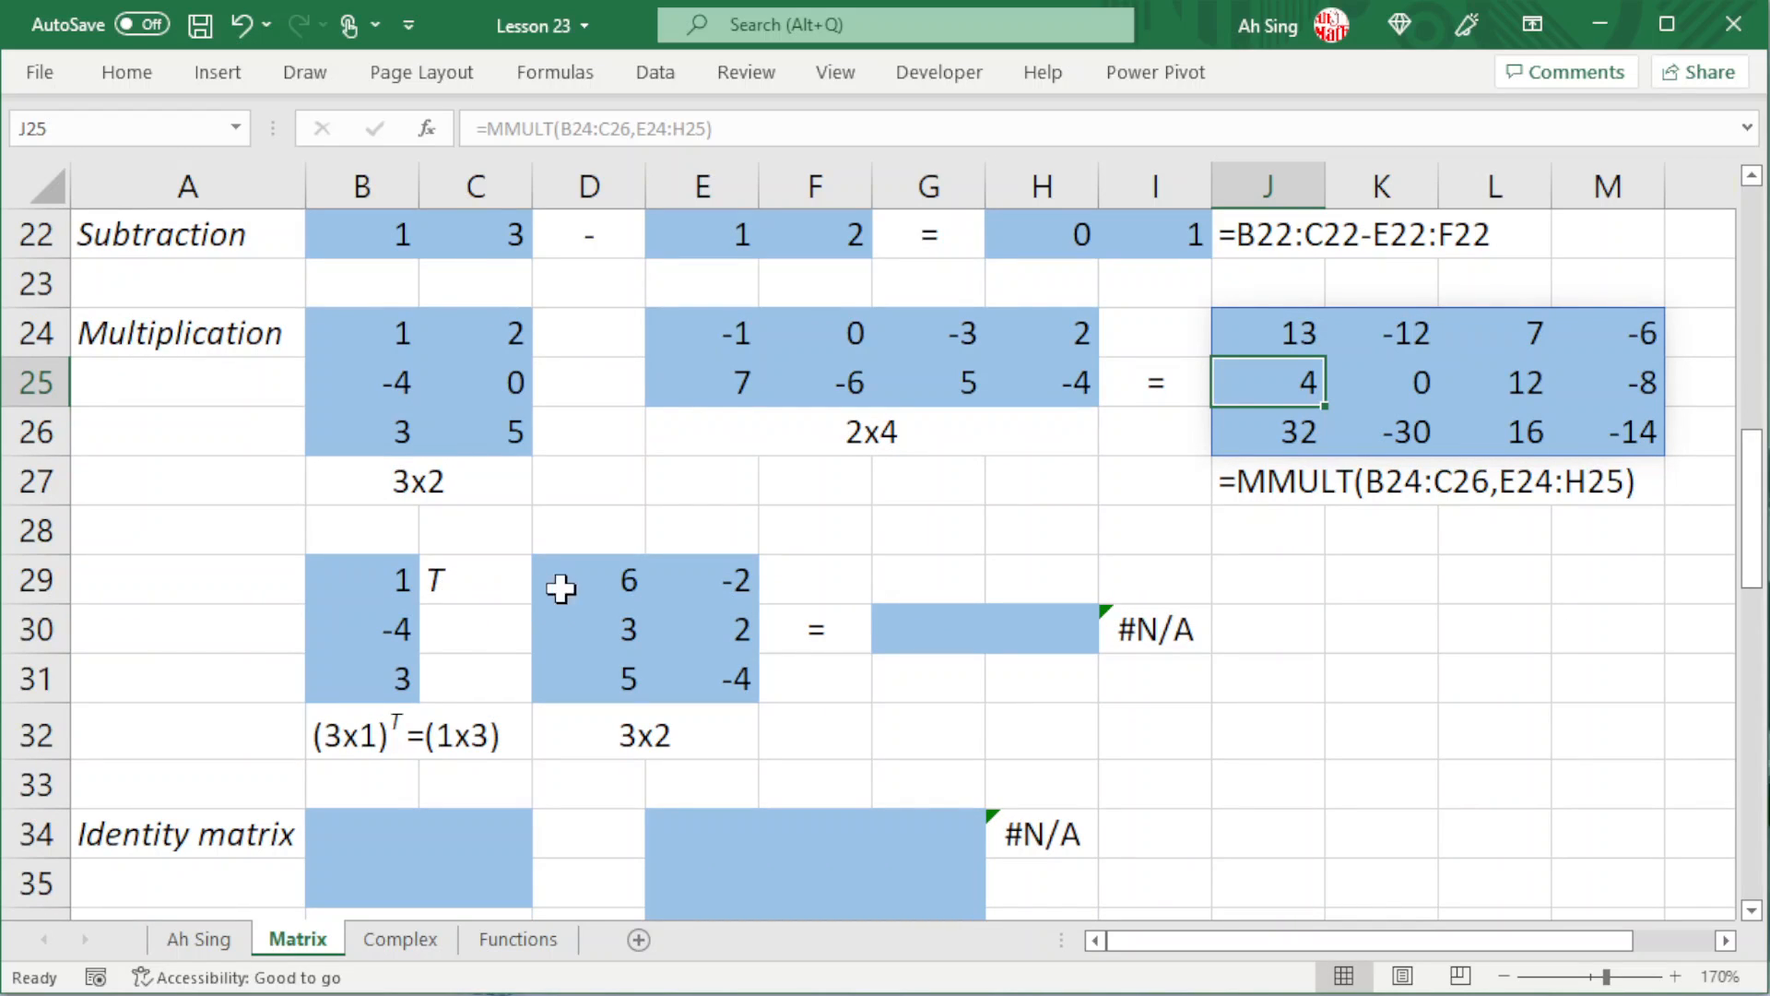
{"action": "left_click", "coordinate": [912, 625]}
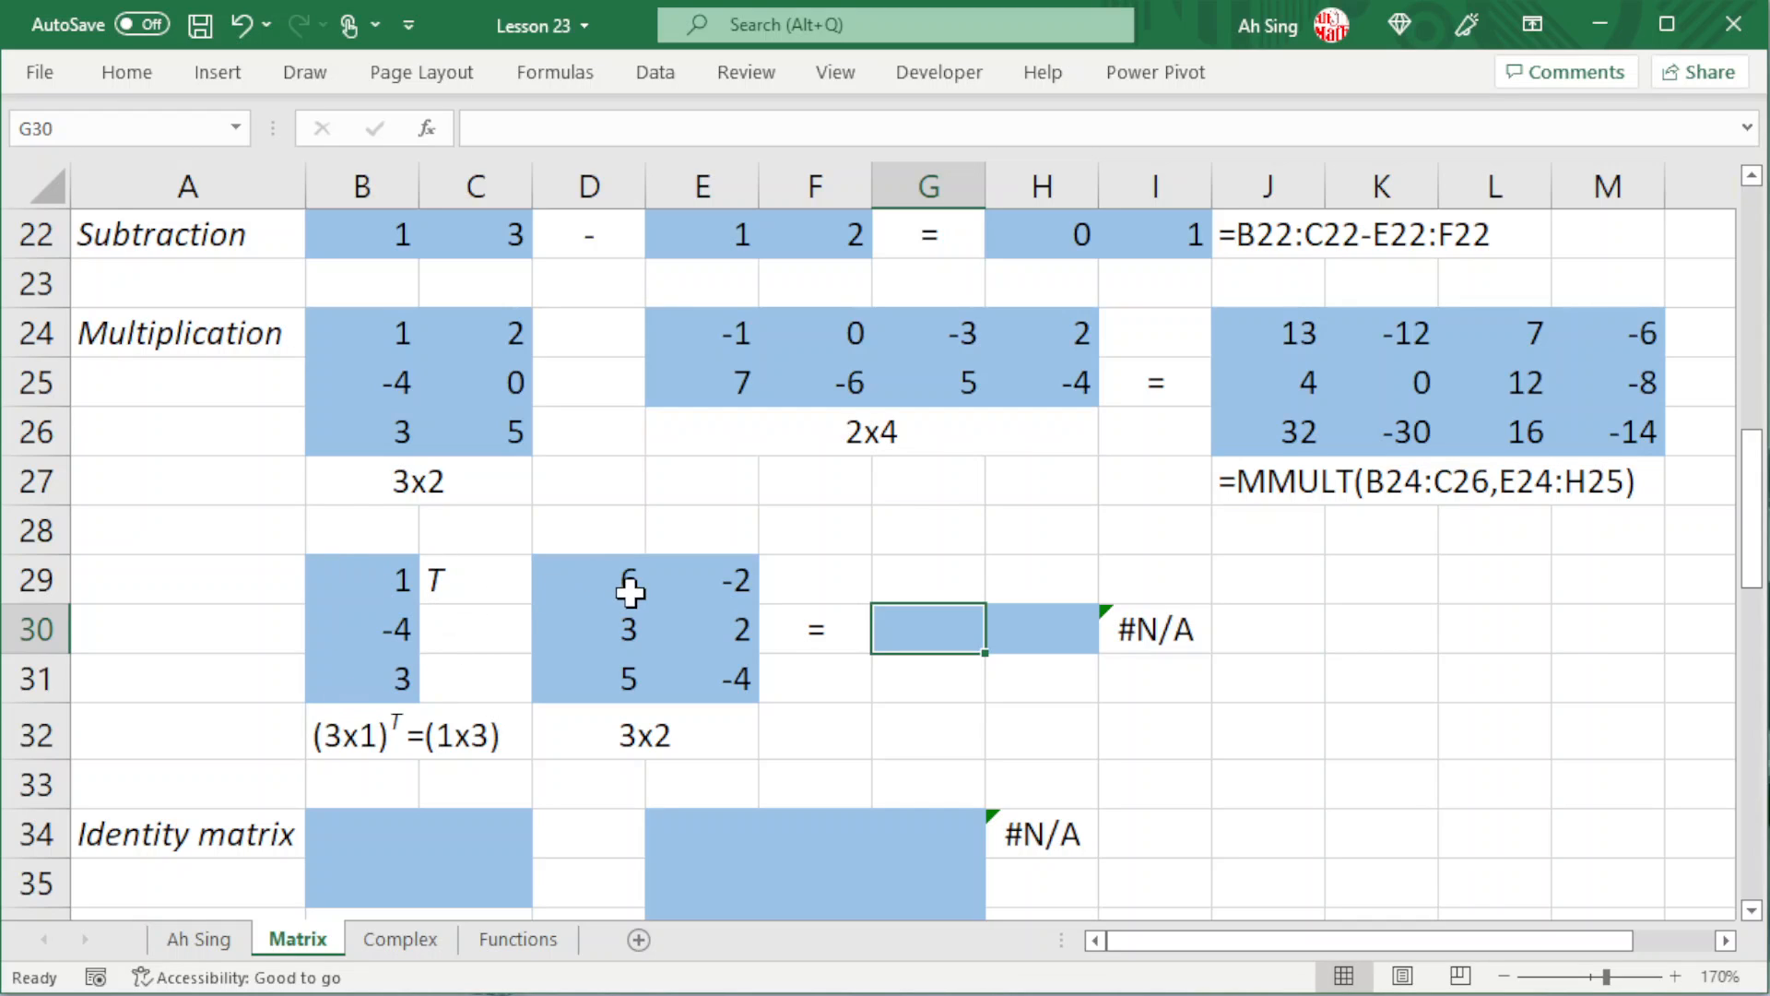
{"action": "type", "text": "mmm"}
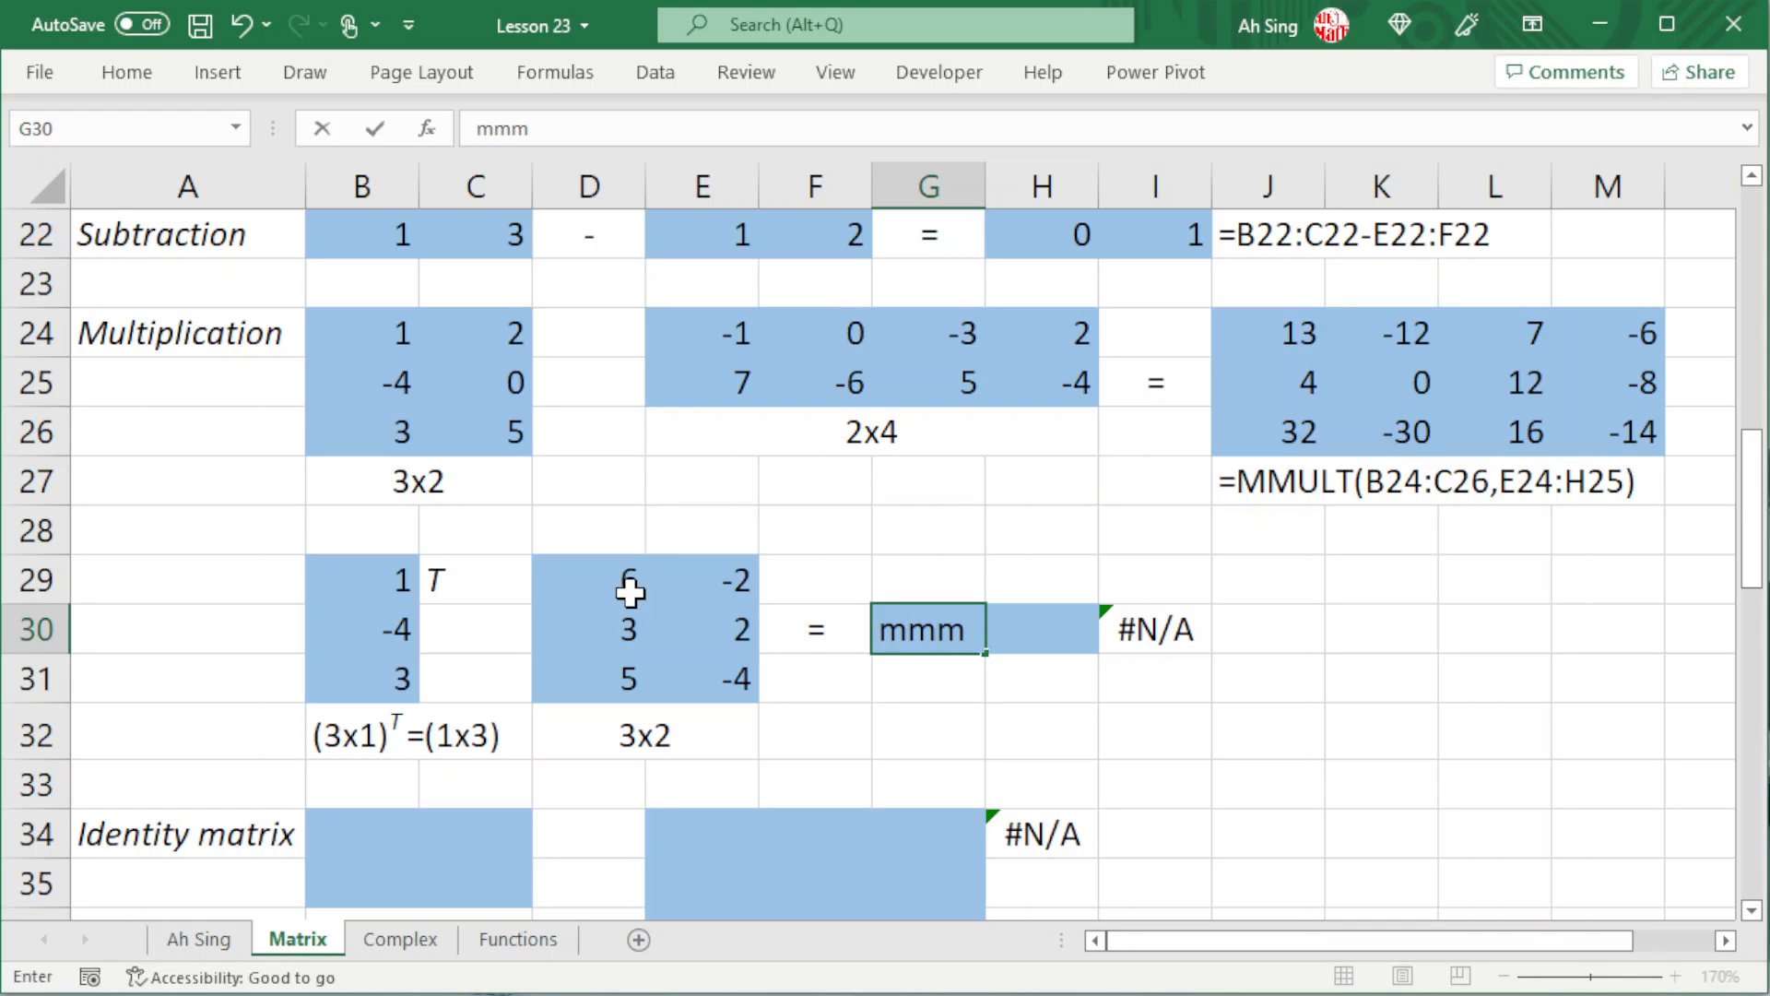
{"action": "key", "text": "BackSpace"}
{"action": "key", "text": "BackSpace"}
{"action": "key", "text": "BackSpace"}
{"action": "type", "text": "=mm"}
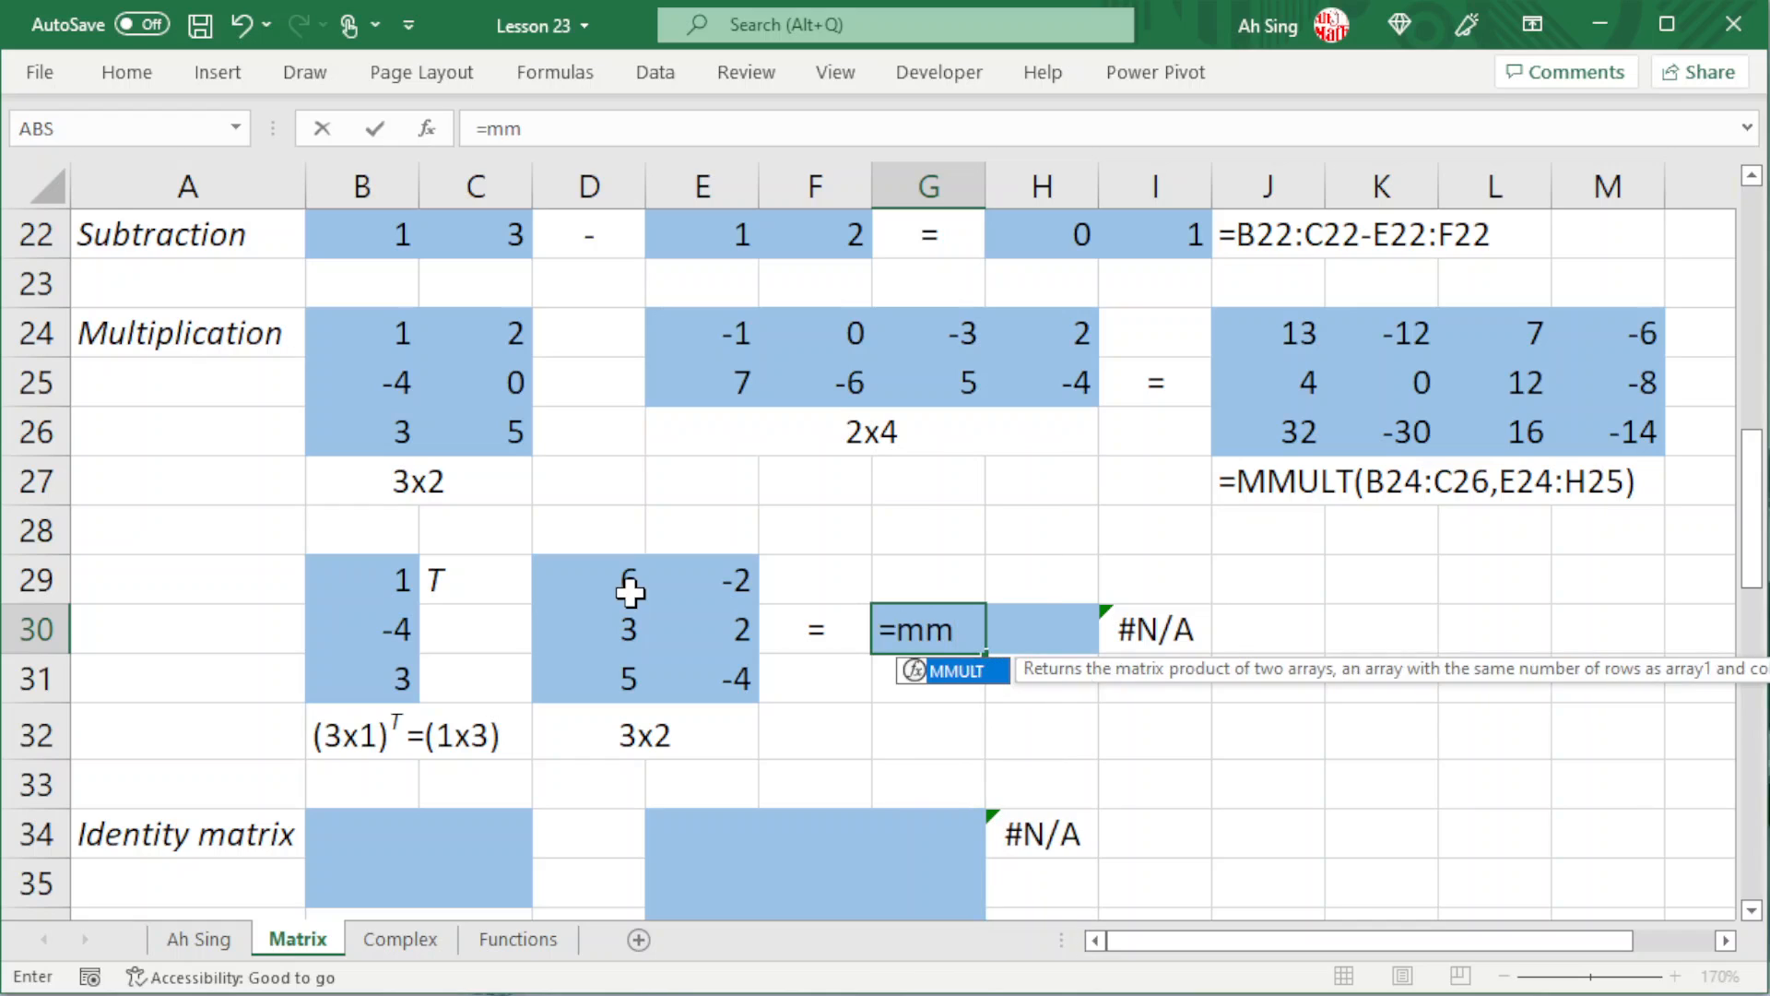
{"action": "key", "text": "Tab"}
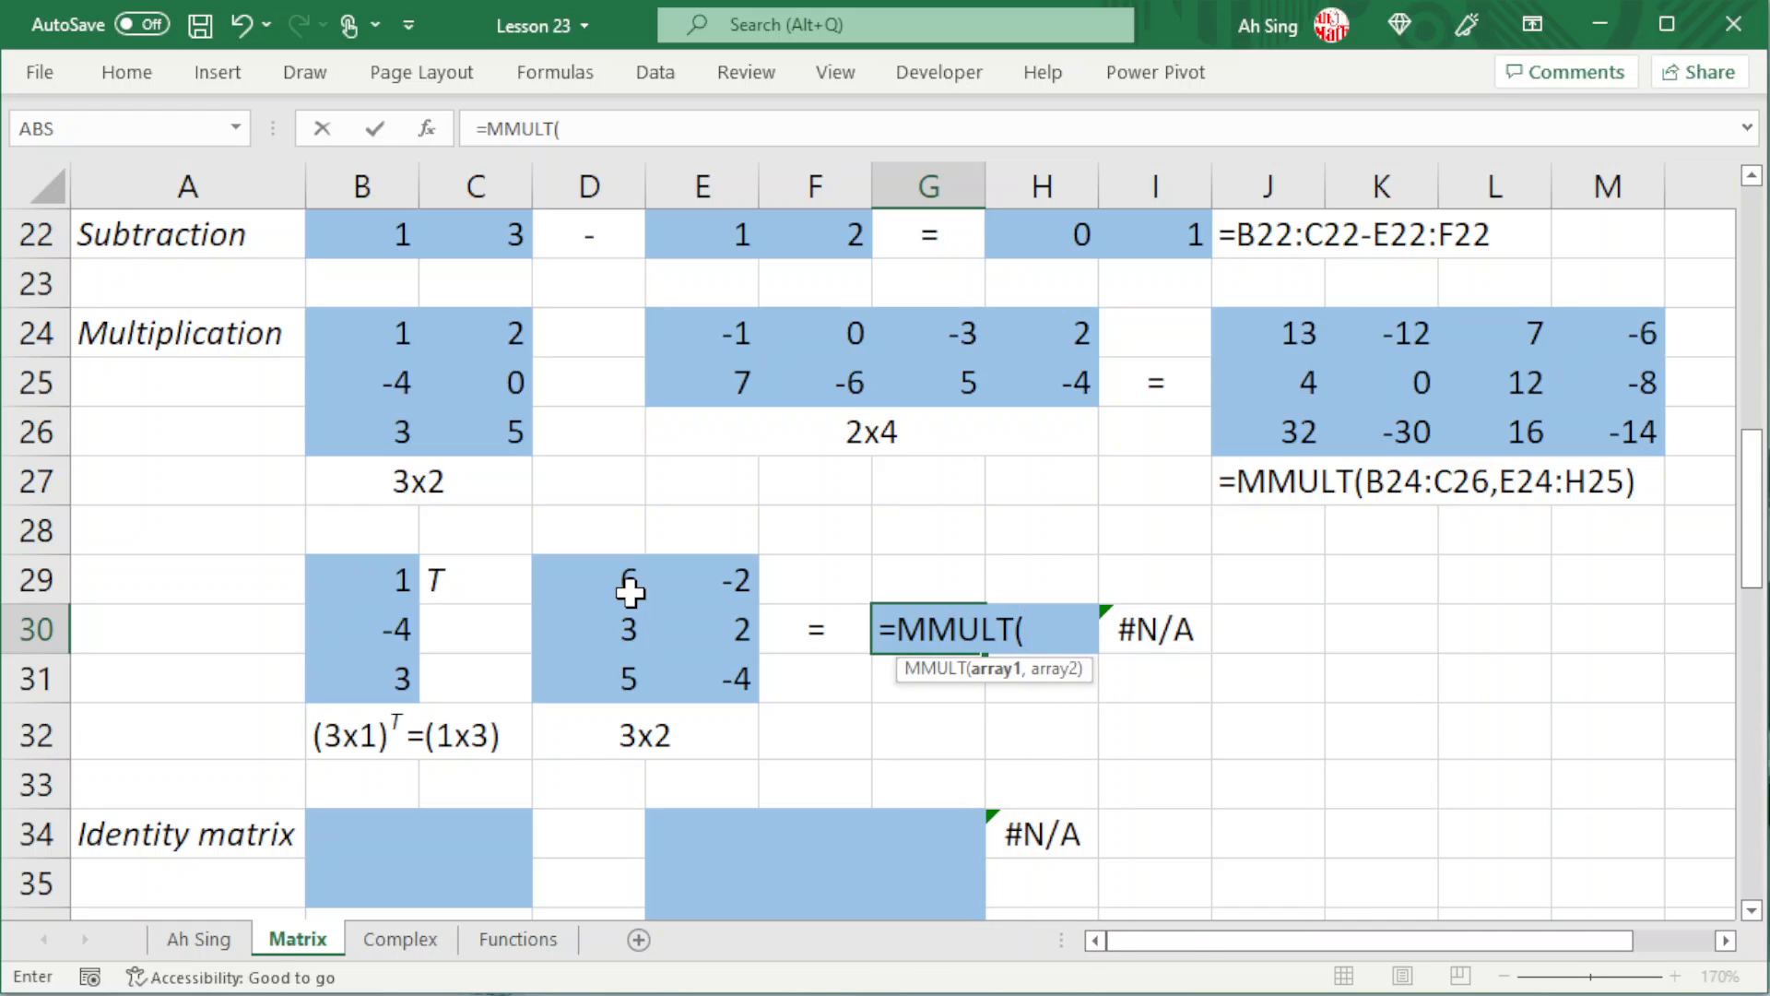
{"action": "type", "text": "tr"}
{"action": "key", "text": "Tab"}
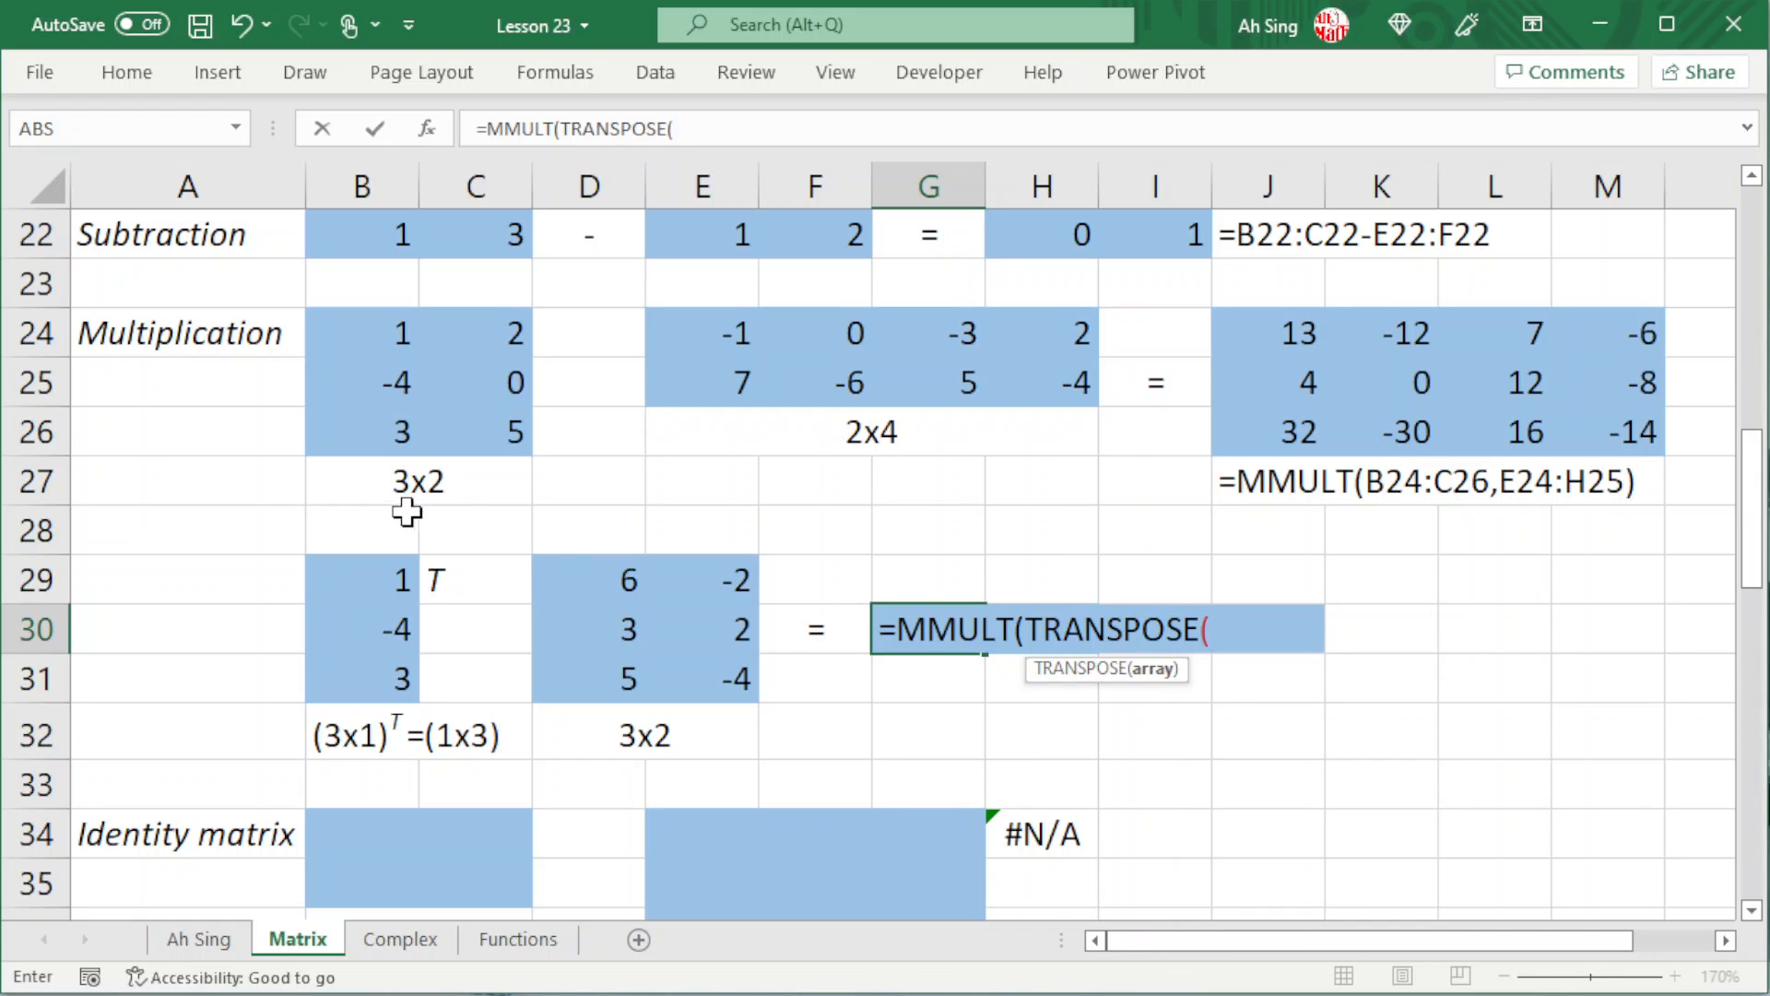
{"action": "left_click_drag", "start_coordinate": [375, 565], "coordinate": [378, 678]}
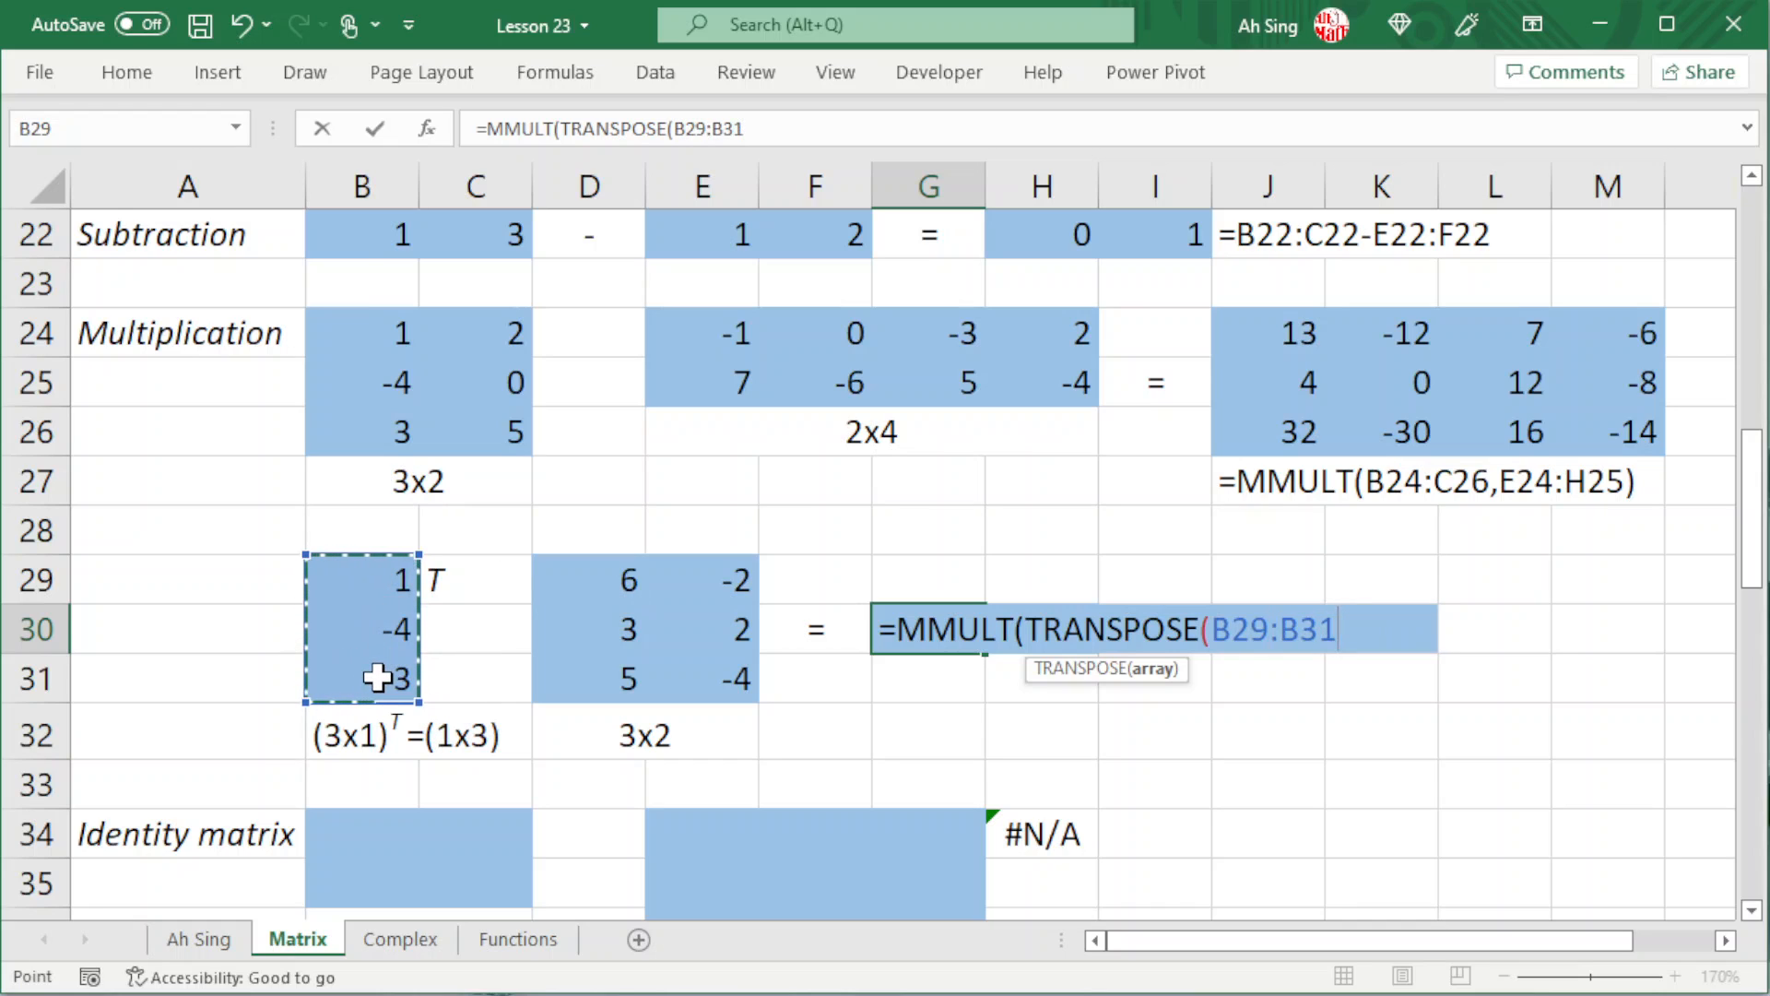
{"action": "type", "text": "),"}
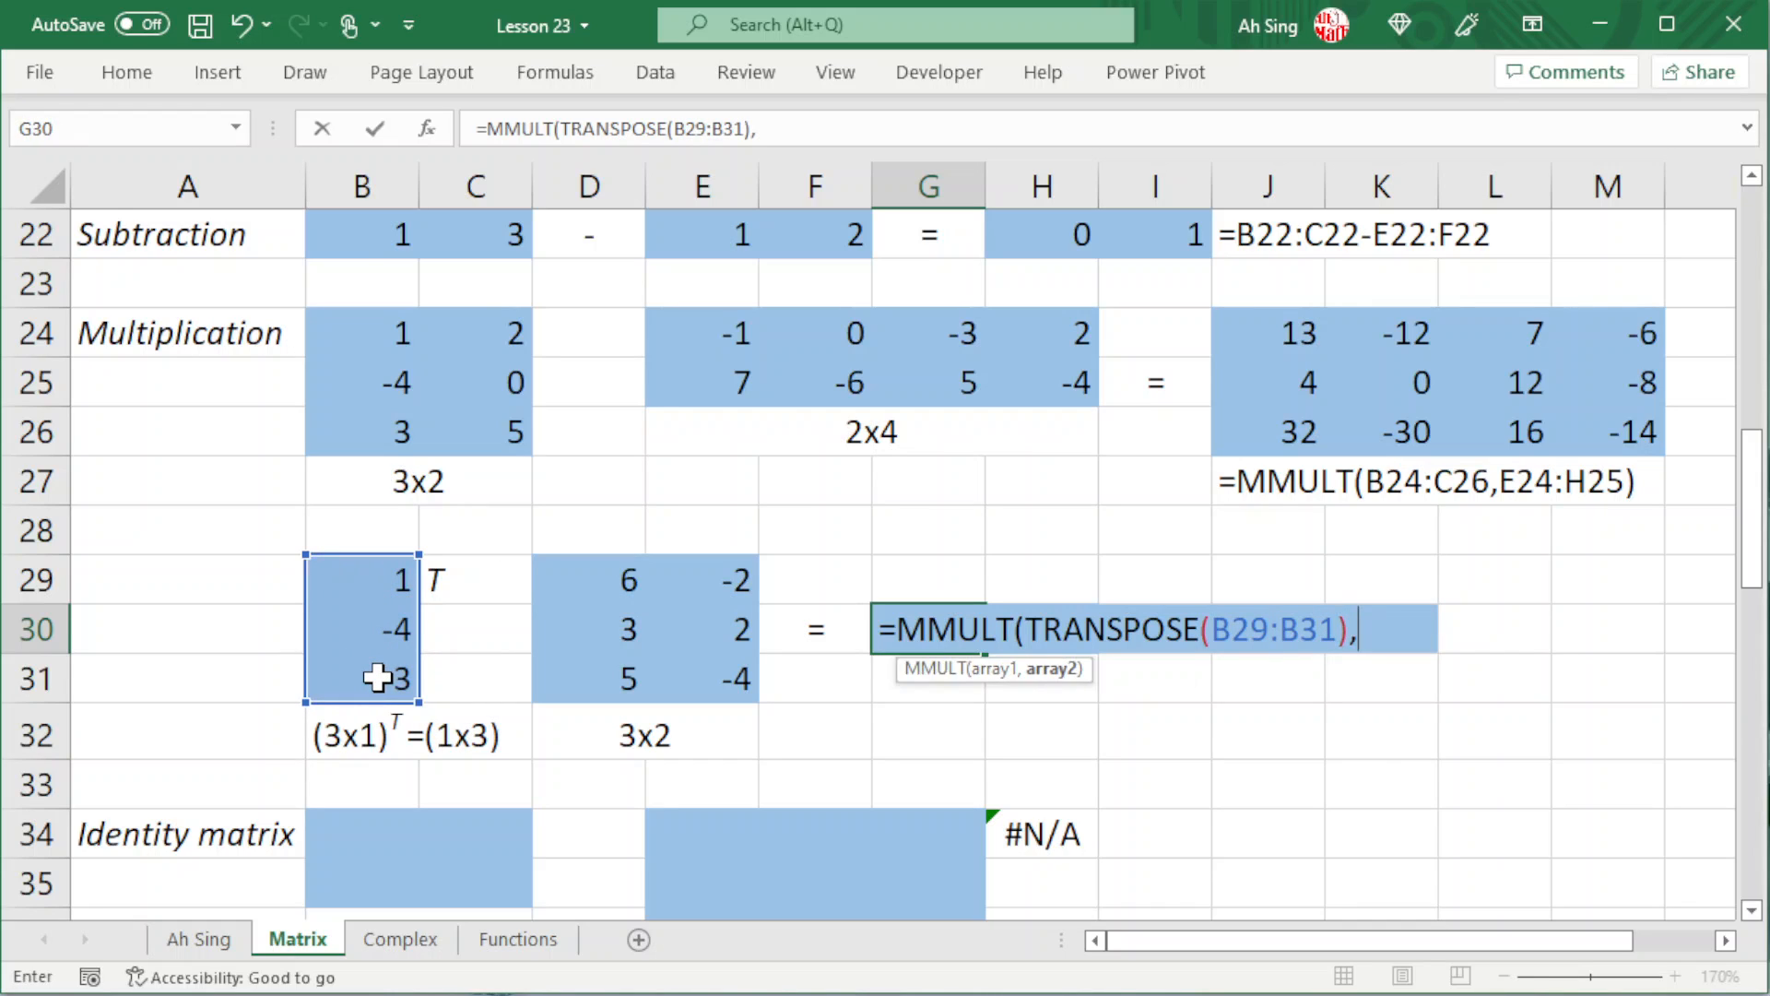
{"action": "left_click_drag", "start_coordinate": [557, 583], "coordinate": [724, 683]}
{"action": "key", "text": "Return"}
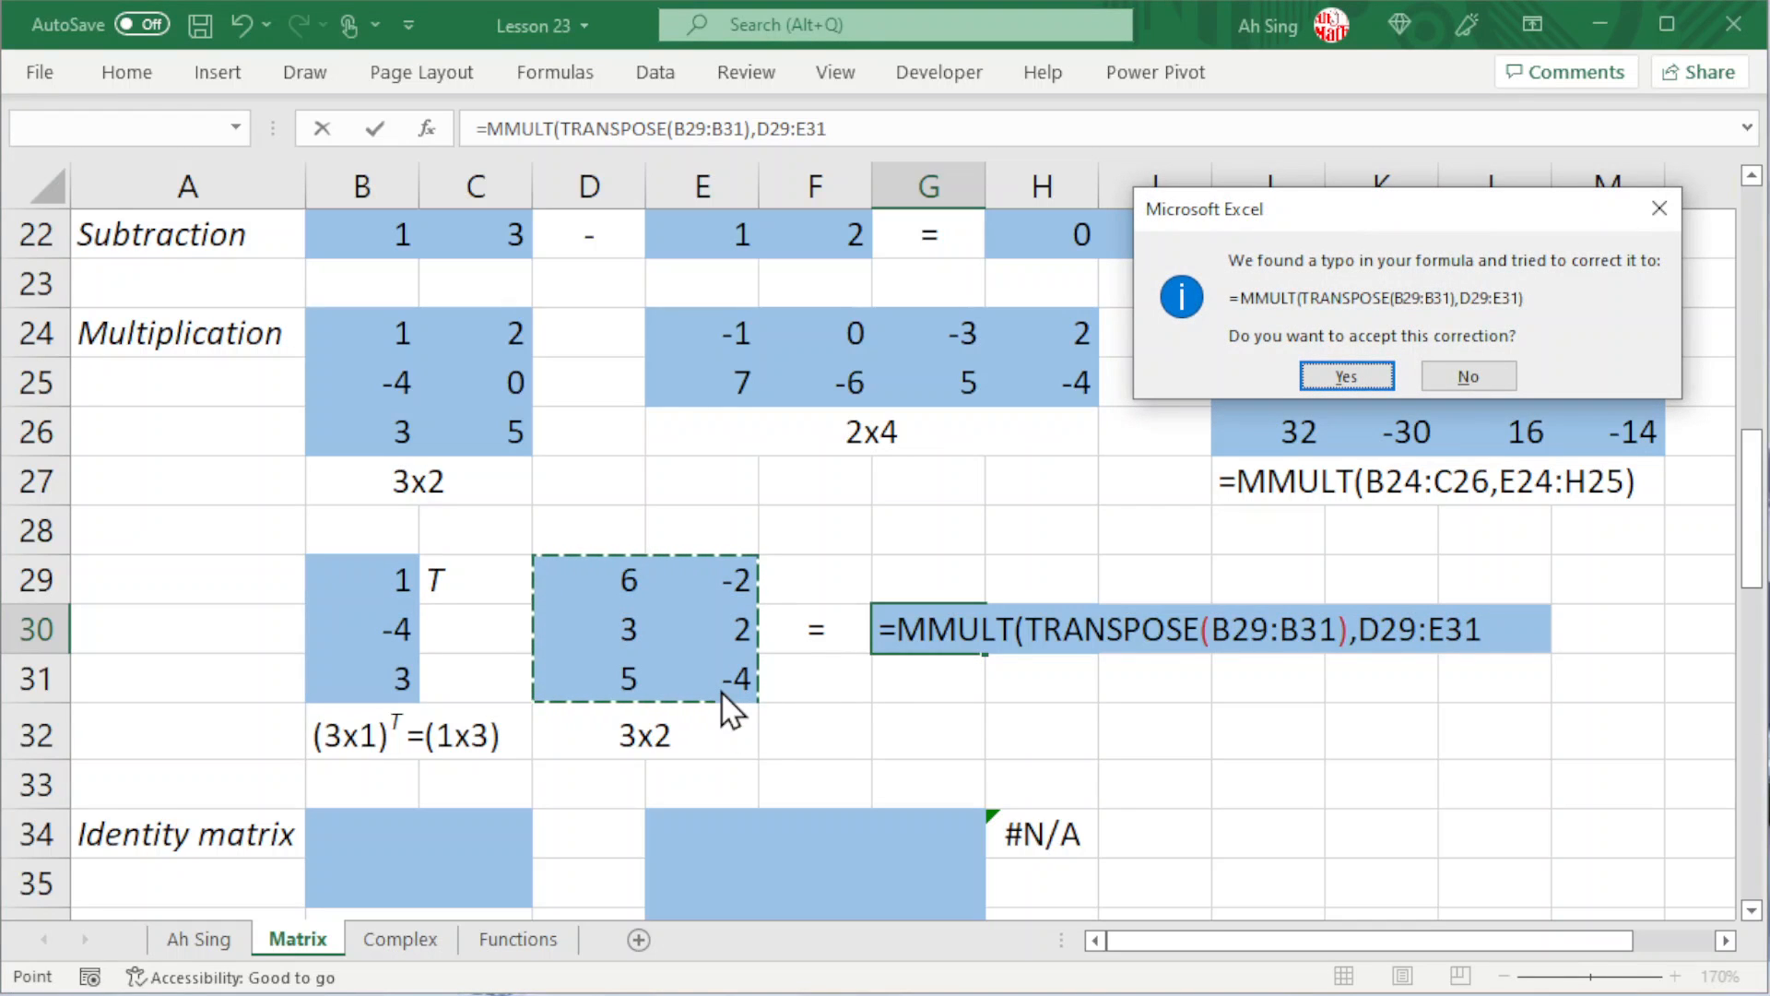
{"action": "key", "text": "Return"}
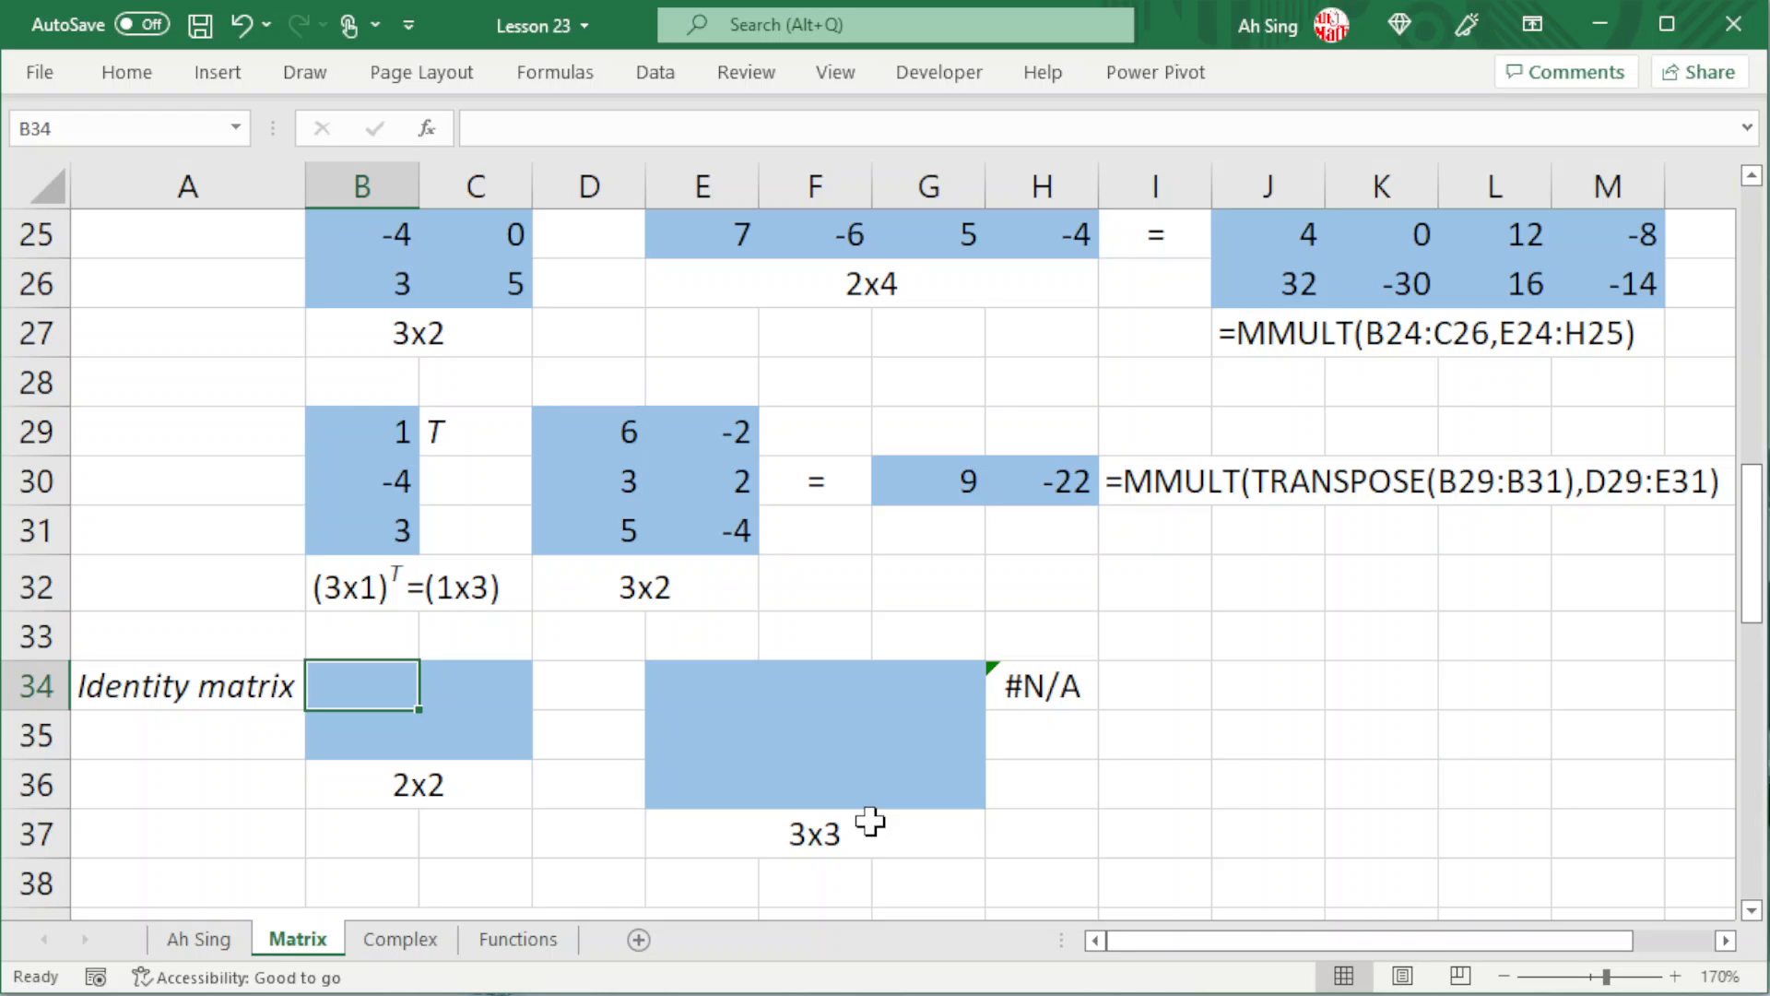
- Create the 2x2 identity matrix by entering =MUNIT(2) in B34
{"action": "type", "text": "=muni"}
{"action": "key", "text": "Tab"}
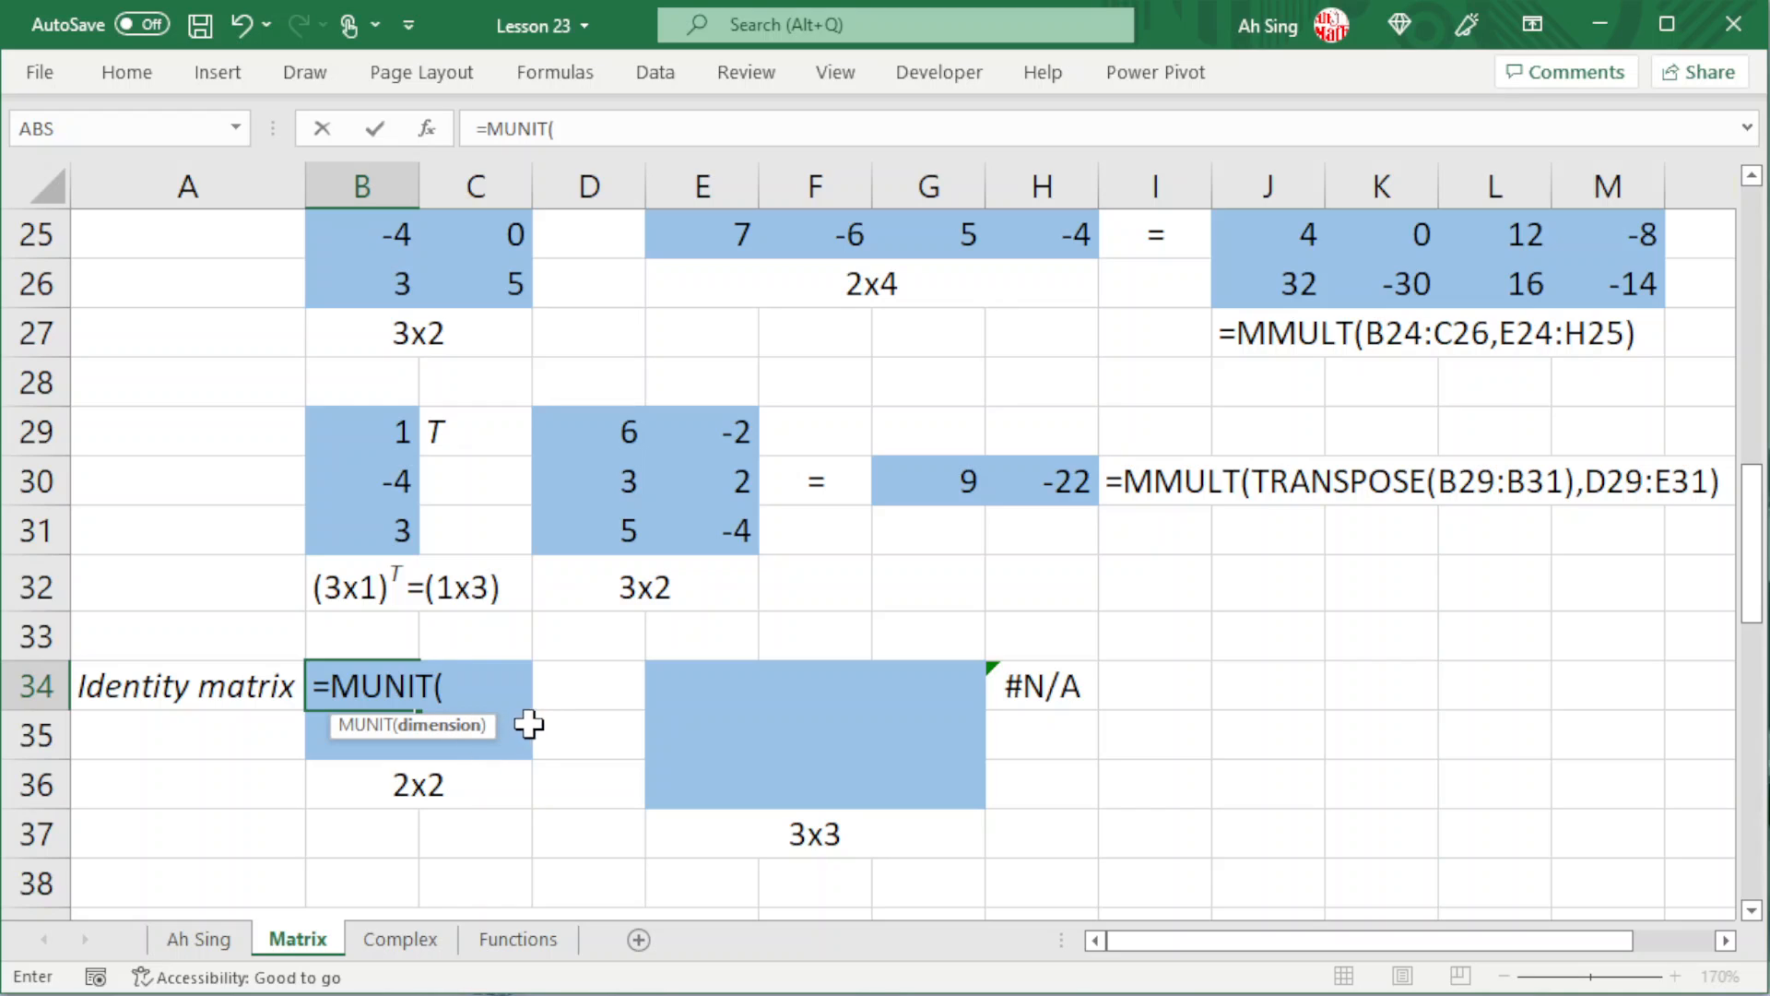
{"action": "type", "text": "2"}
{"action": "key", "text": "Return"}
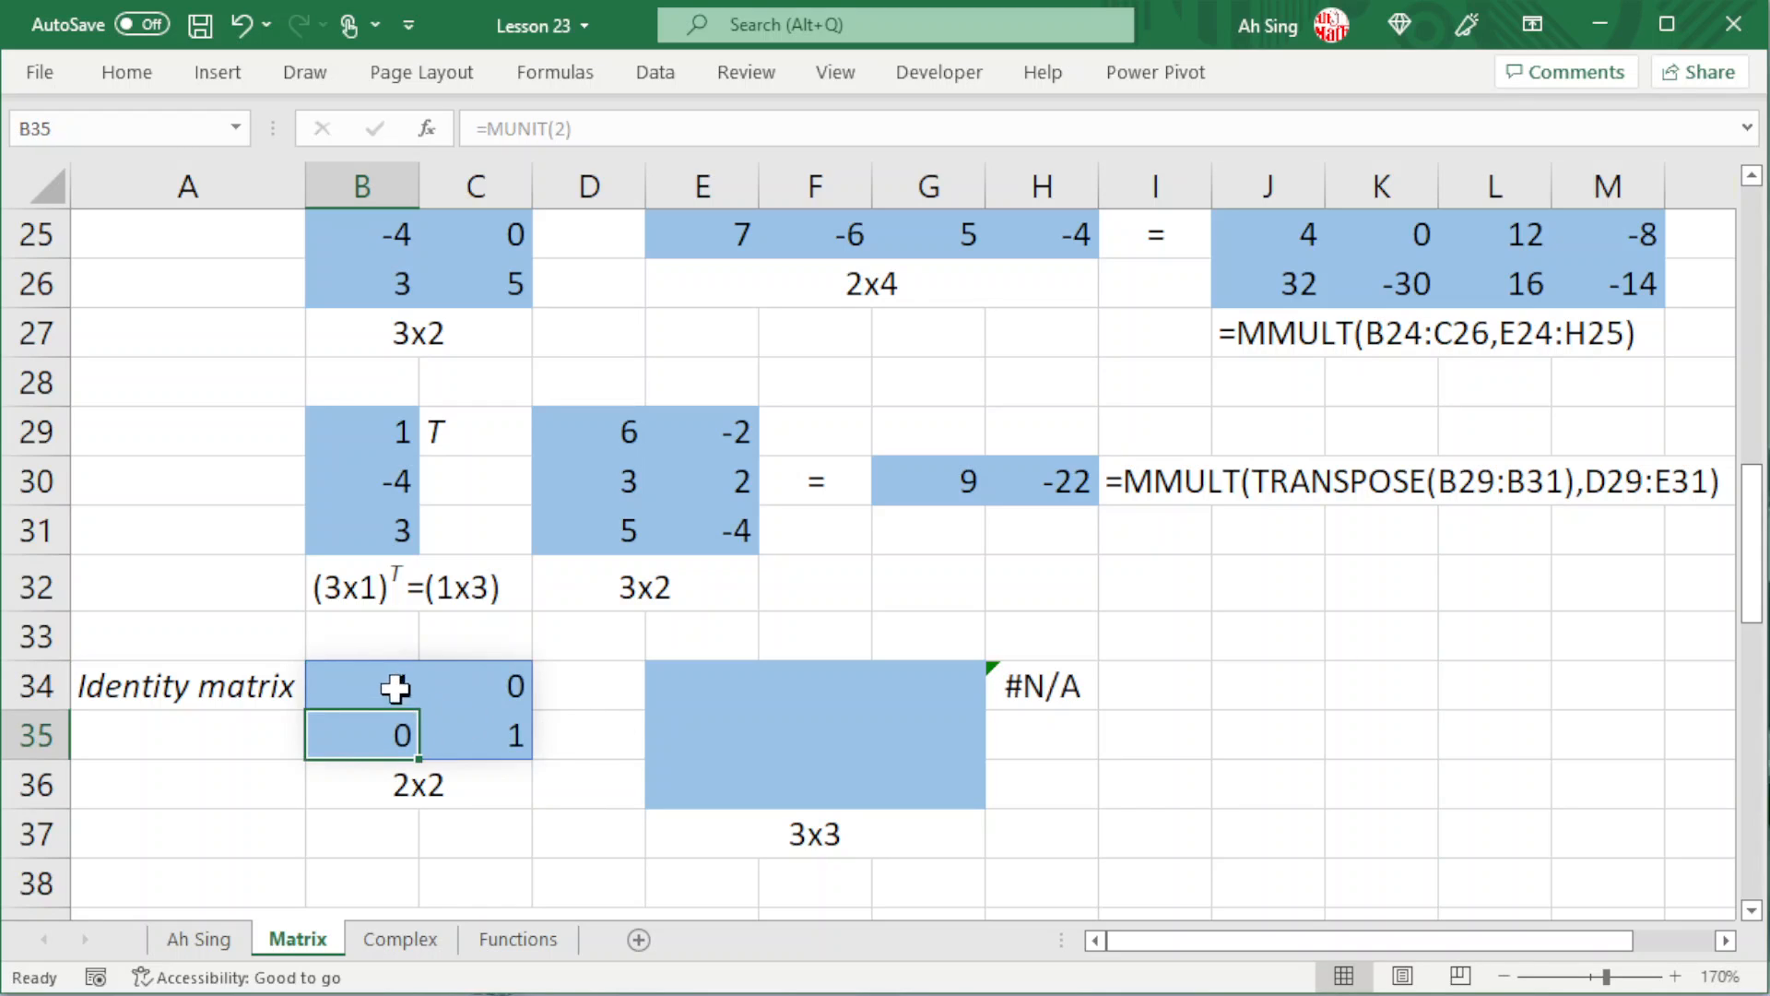
- Create the 3x3 identity matrix by entering =MUNIT(3) in E34
{"action": "left_click", "coordinate": [704, 683]}
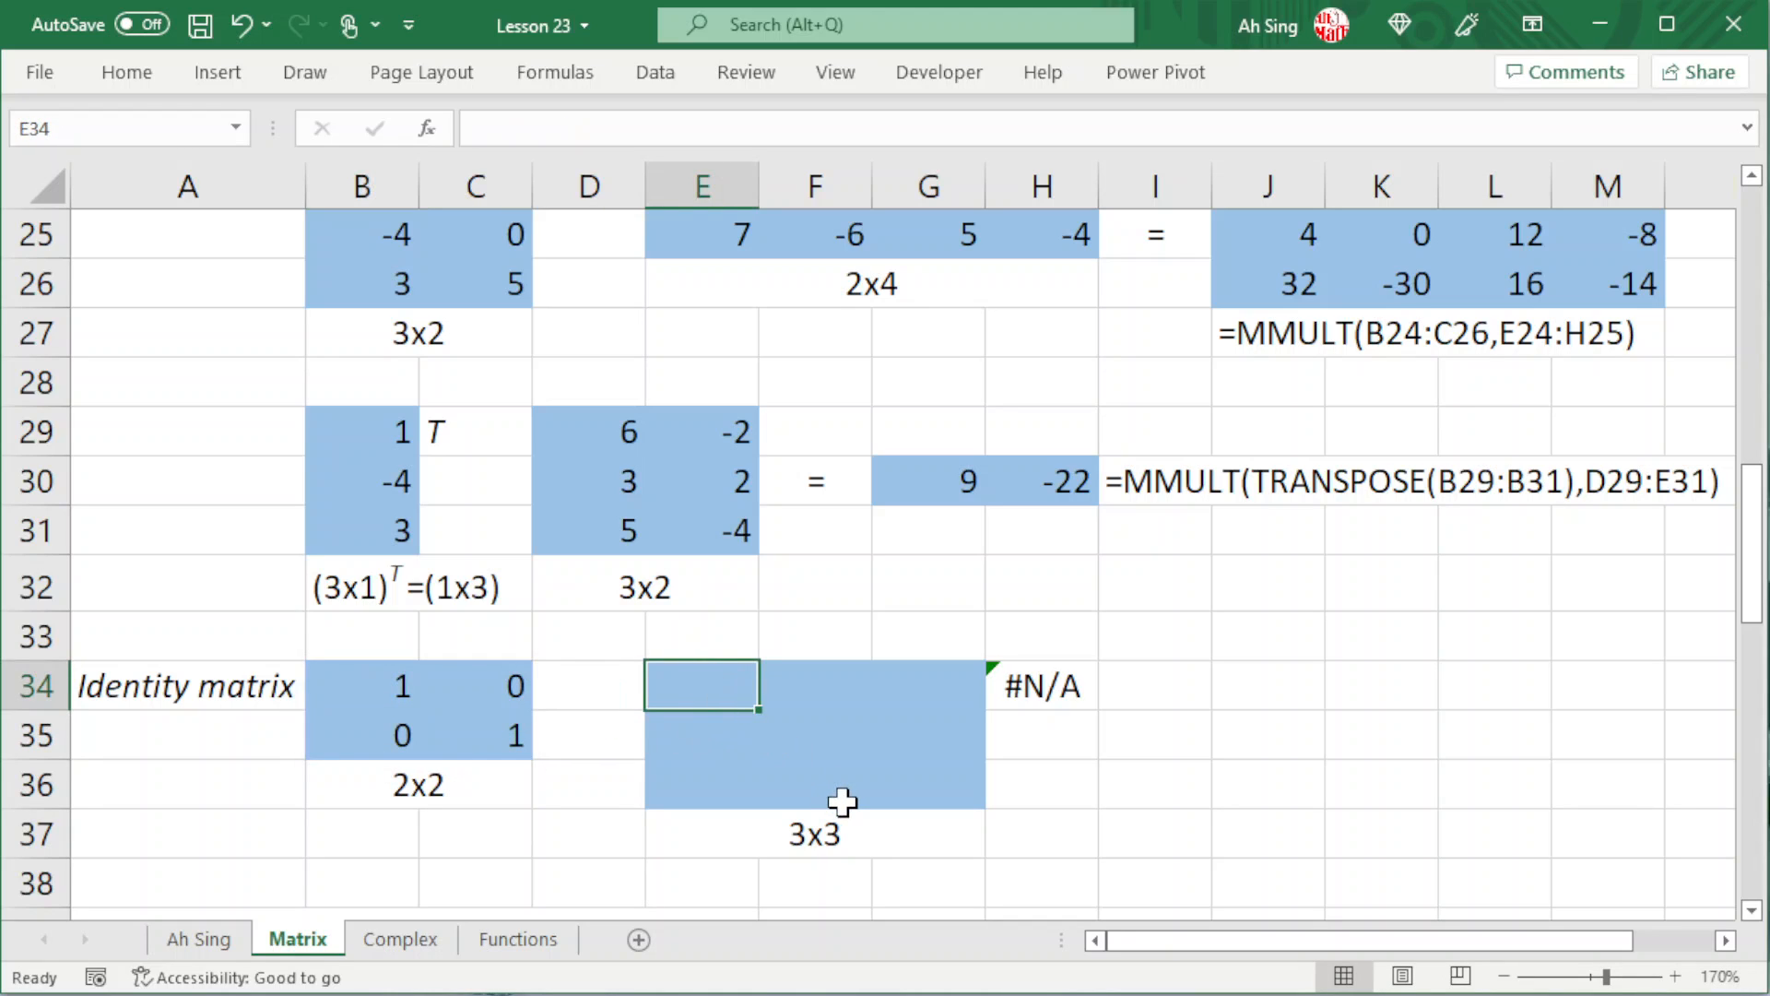
{"action": "type", "text": "=mu"}
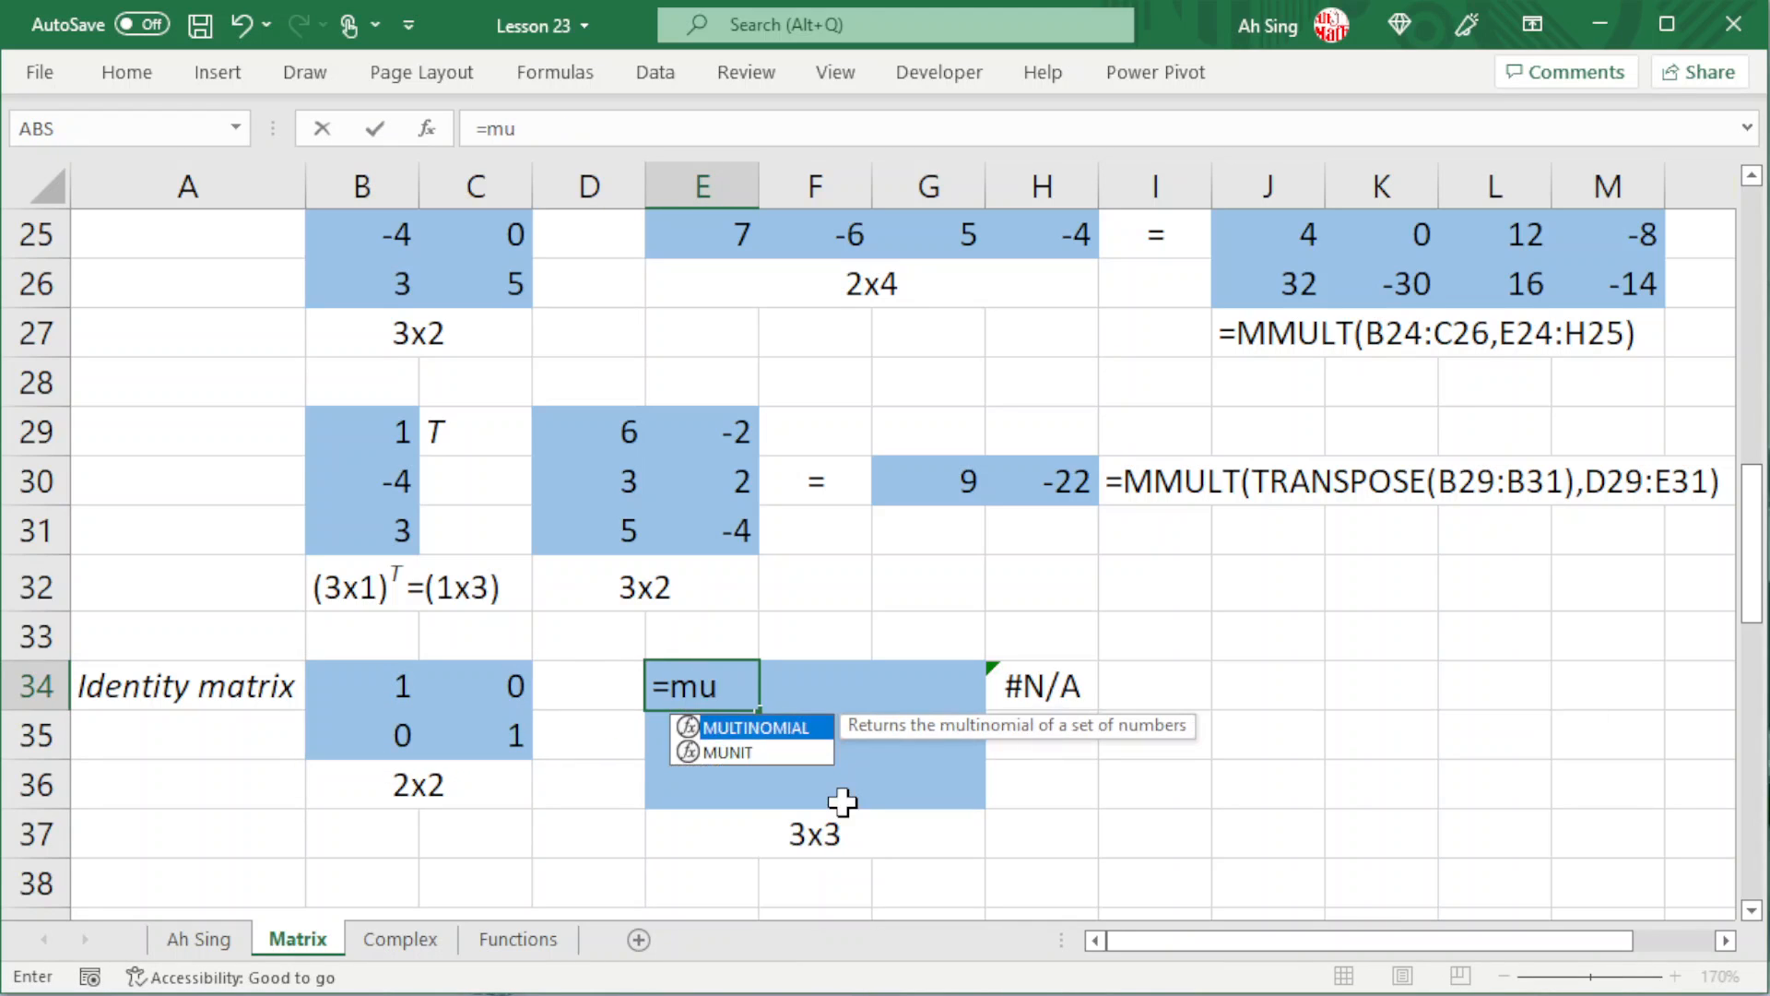
{"action": "key", "text": "Down"}
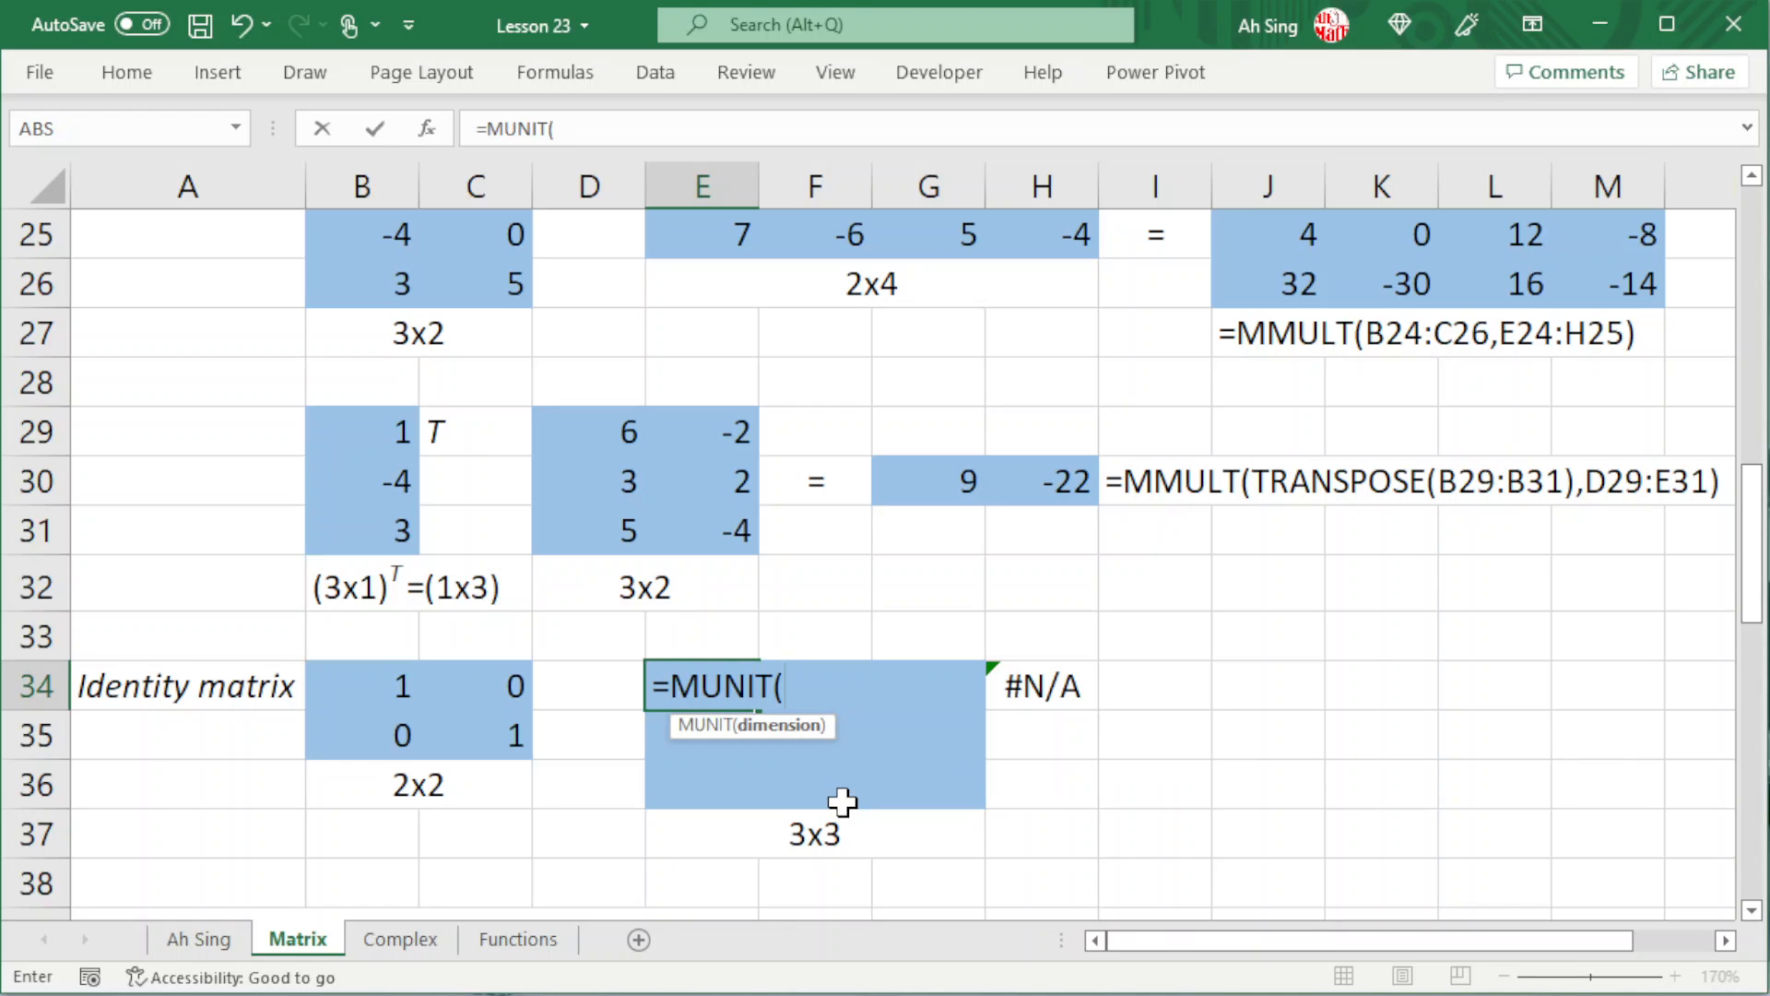
{"action": "key", "text": "Return"}
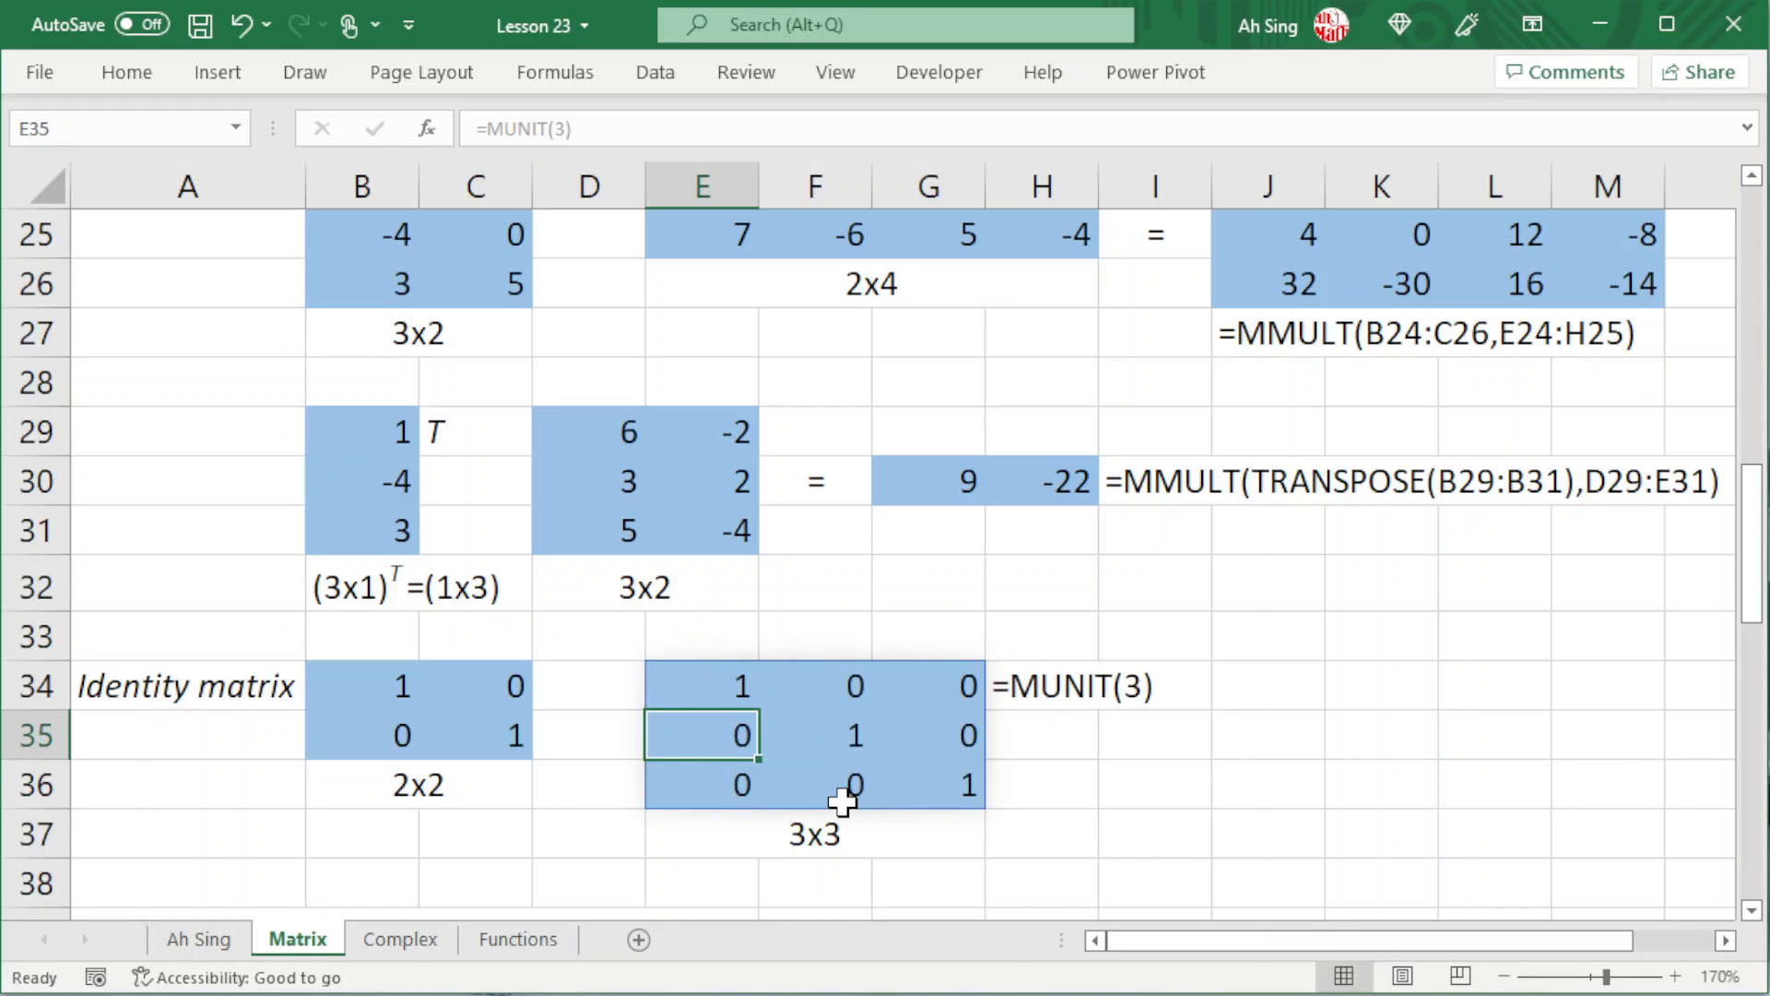
- Calculate the determinant of coefficient matrix A by entering =MDETERM(B45:D47) in B49
{"action": "scroll", "coordinate": [822, 743], "scroll_direction": "down", "scroll_amount": 5}
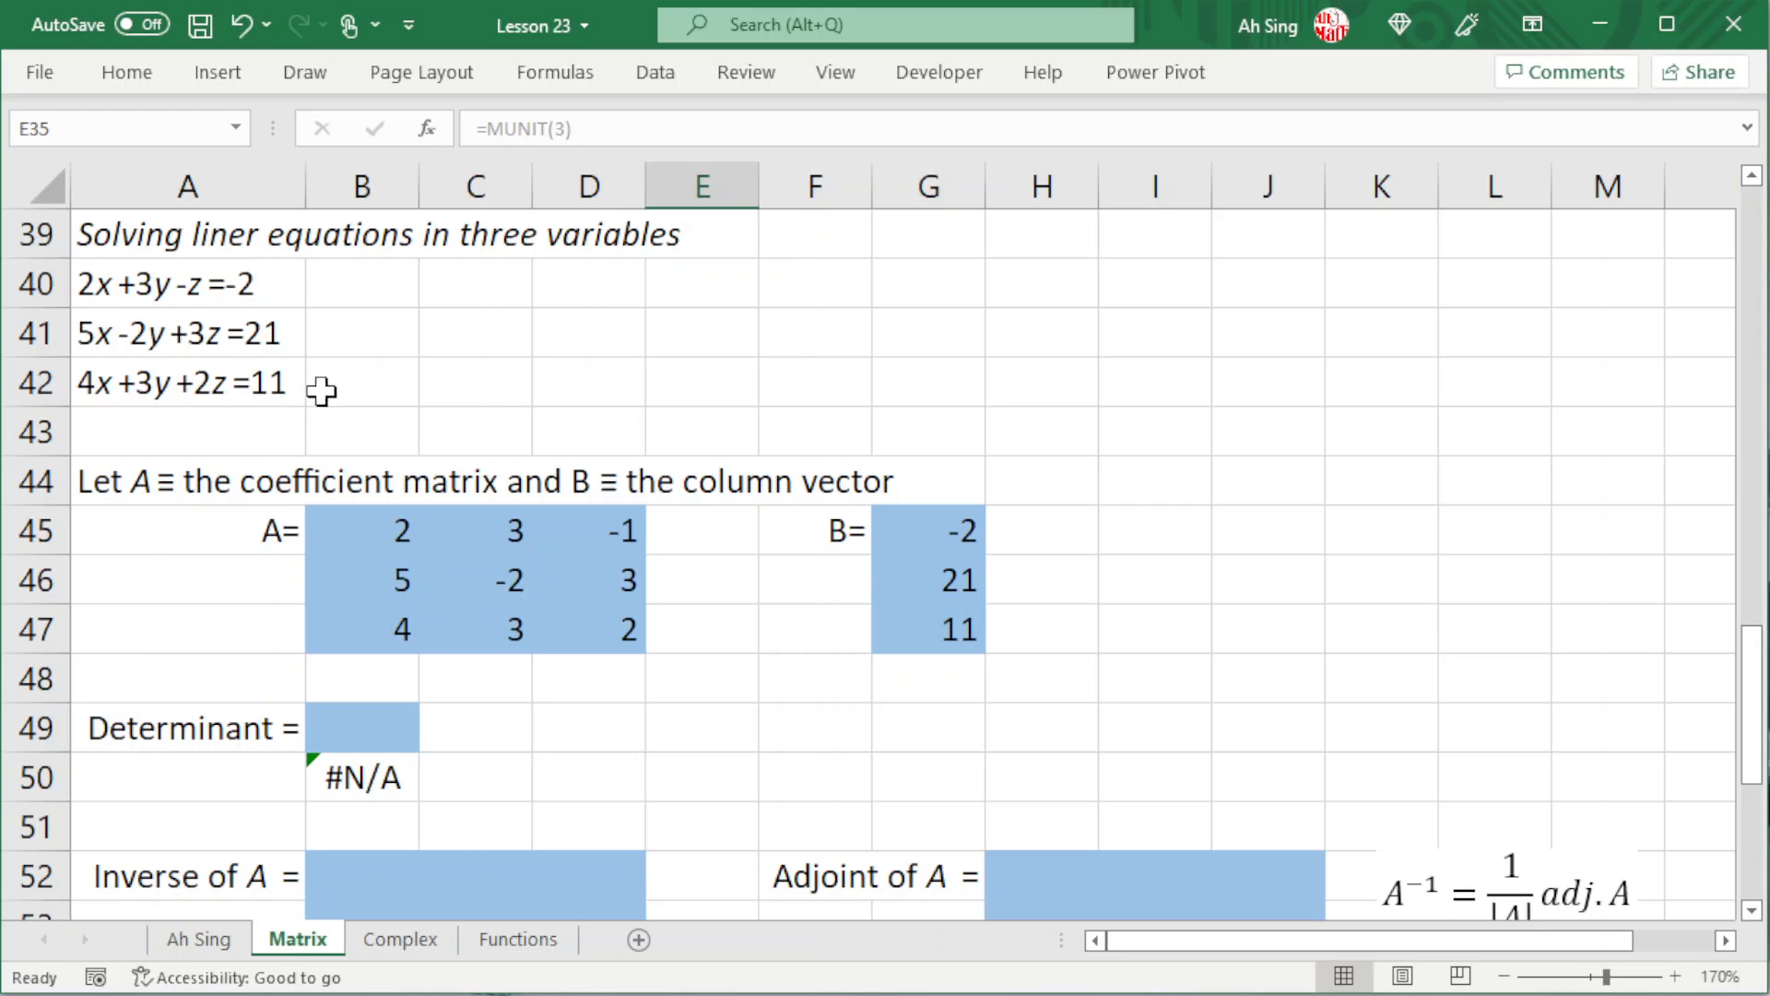
{"action": "left_click", "coordinate": [358, 731]}
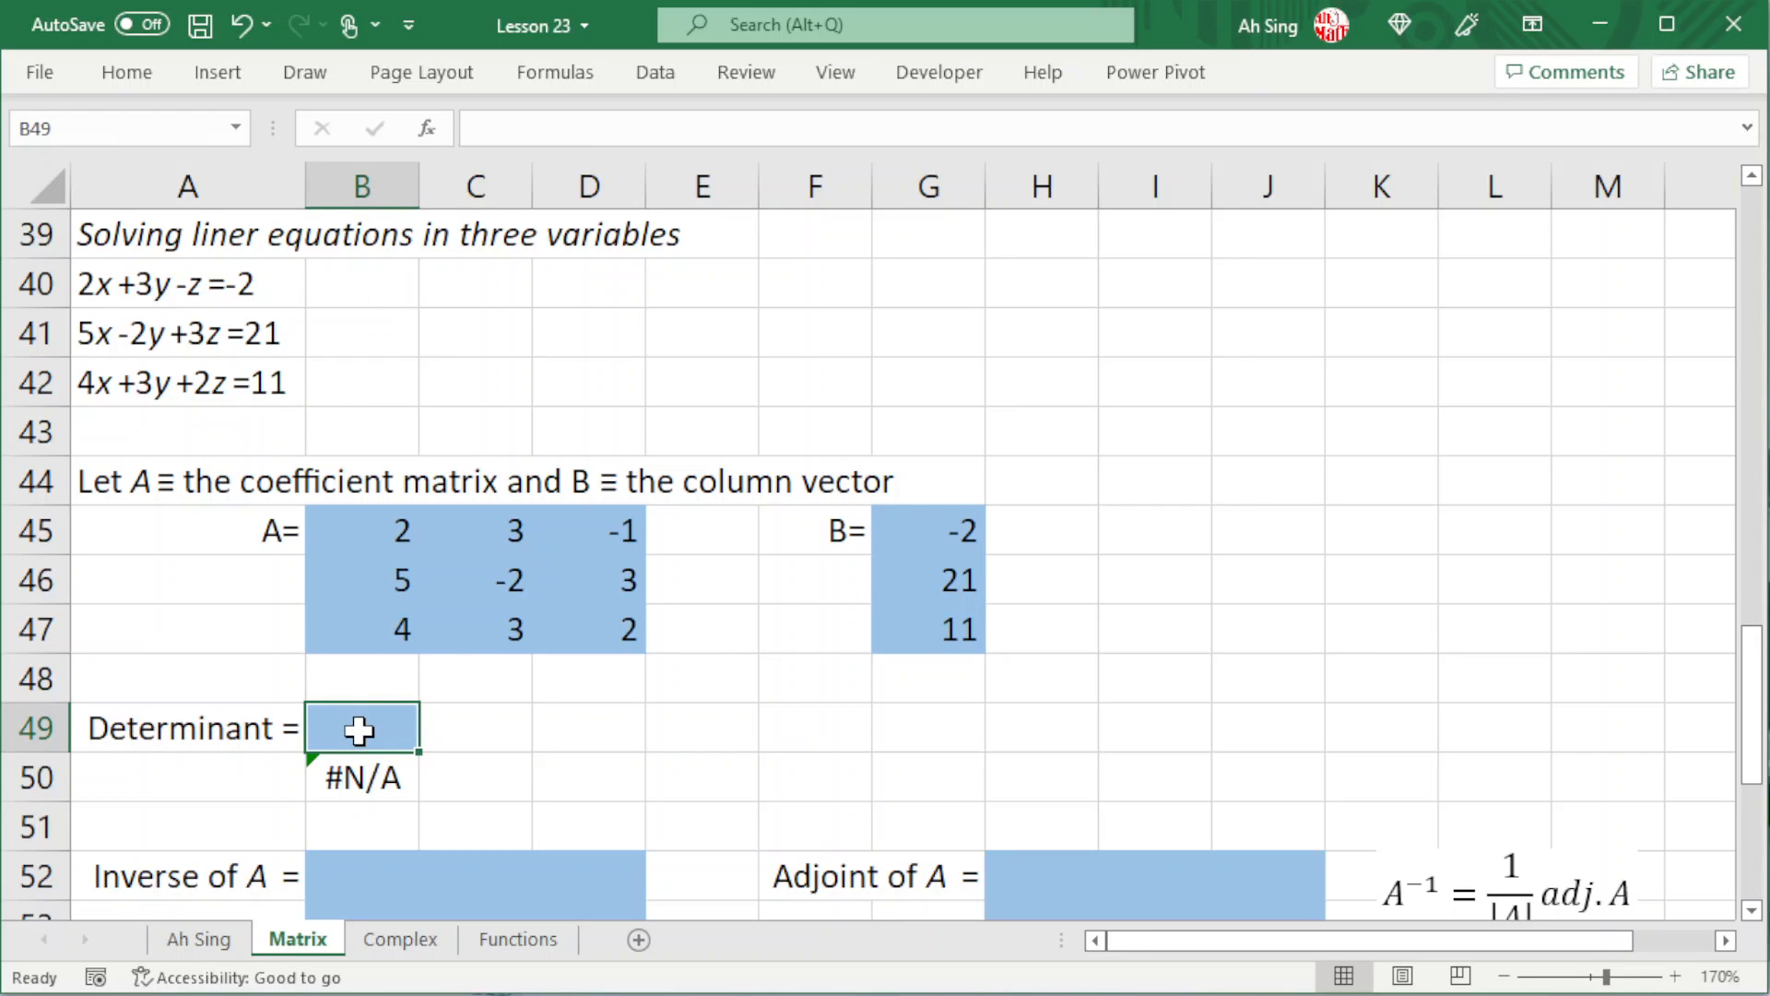
{"action": "type", "text": "=mde"}
{"action": "key", "text": "Tab"}
{"action": "left_click_drag", "start_coordinate": [347, 527], "coordinate": [620, 636]}
{"action": "key", "text": "Return"}
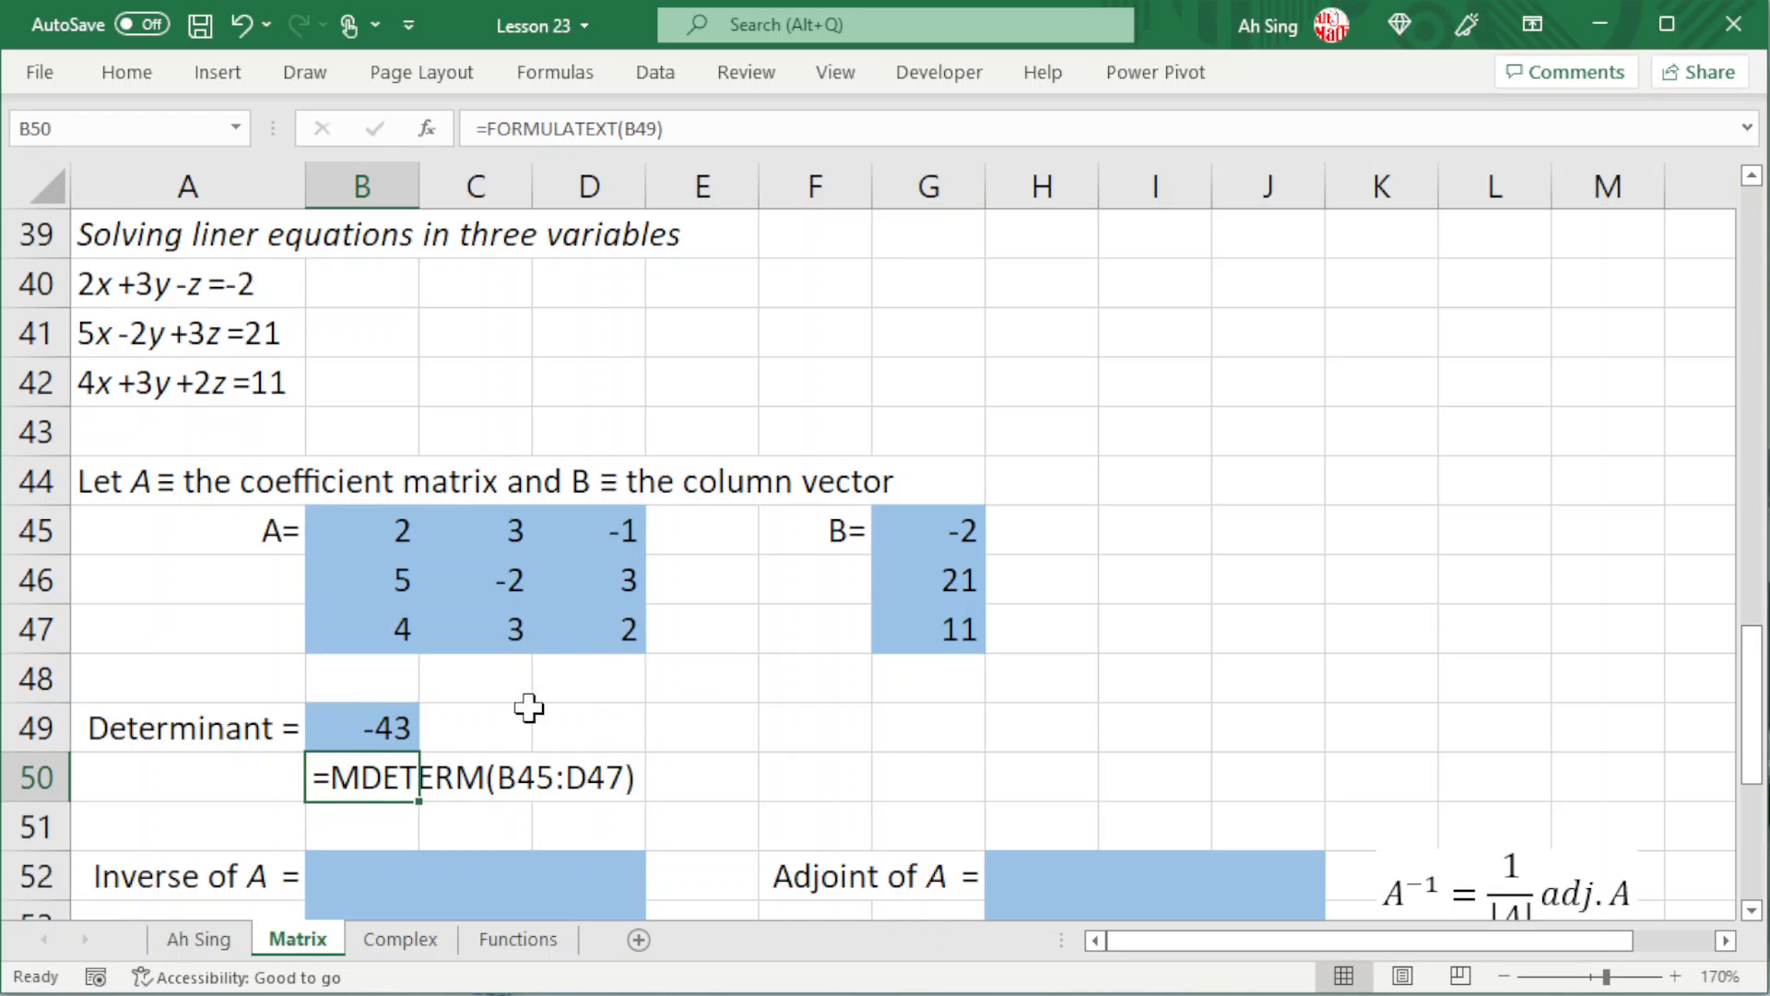
- Calculate the inverse of matrix A by entering =MINVERSE(B45:D47) in B52
{"action": "scroll", "coordinate": [413, 735], "scroll_direction": "down", "scroll_amount": 2}
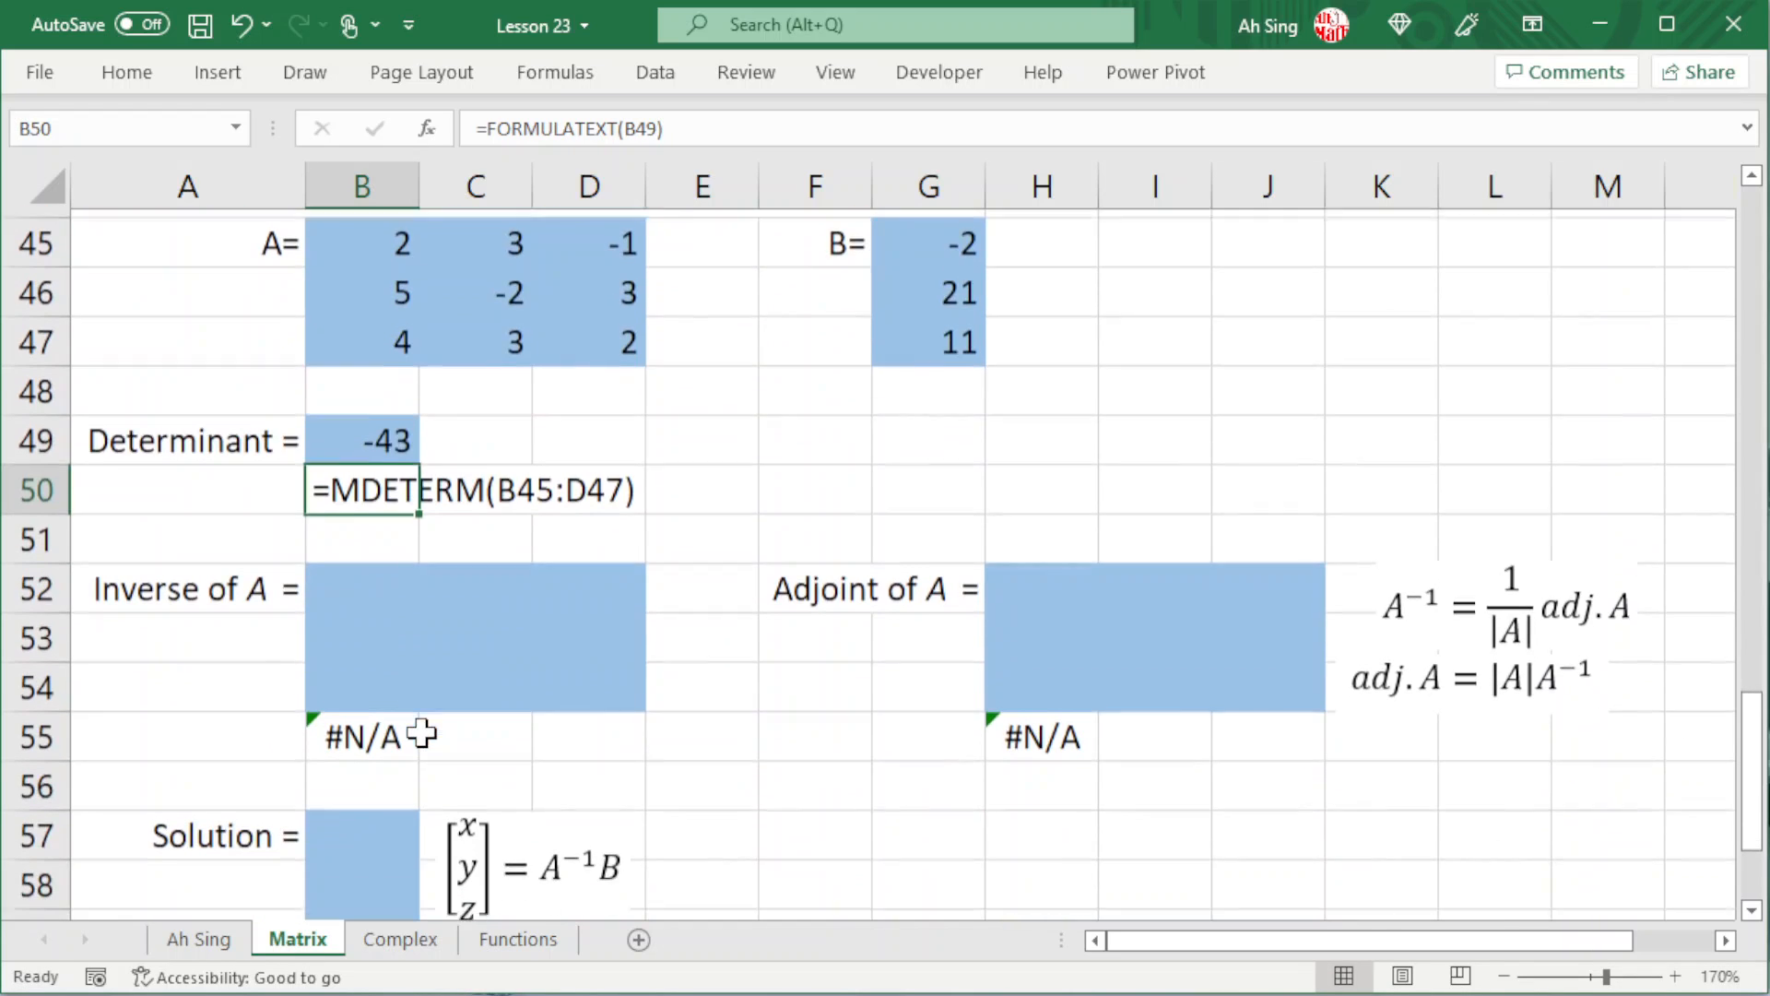
{"action": "left_click", "coordinate": [344, 587]}
{"action": "type", "text": "=mi"}
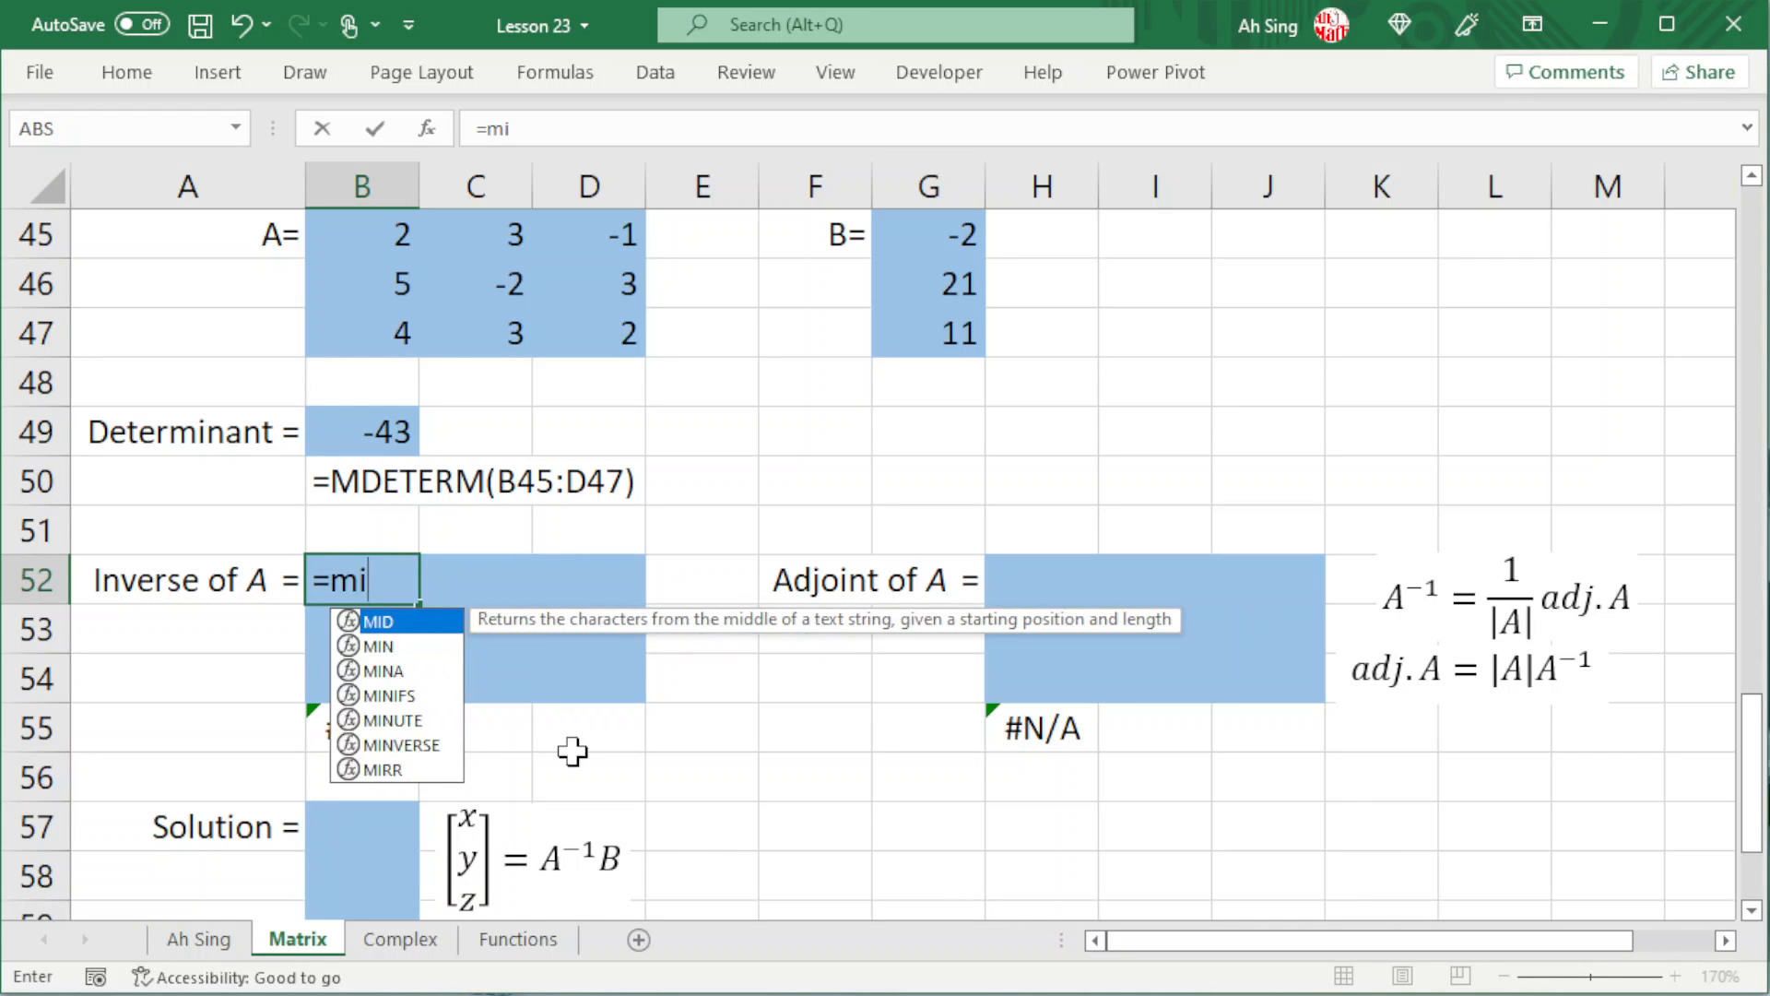
{"action": "double_click", "coordinate": [426, 744]}
{"action": "left_click_drag", "start_coordinate": [368, 253], "coordinate": [584, 328]}
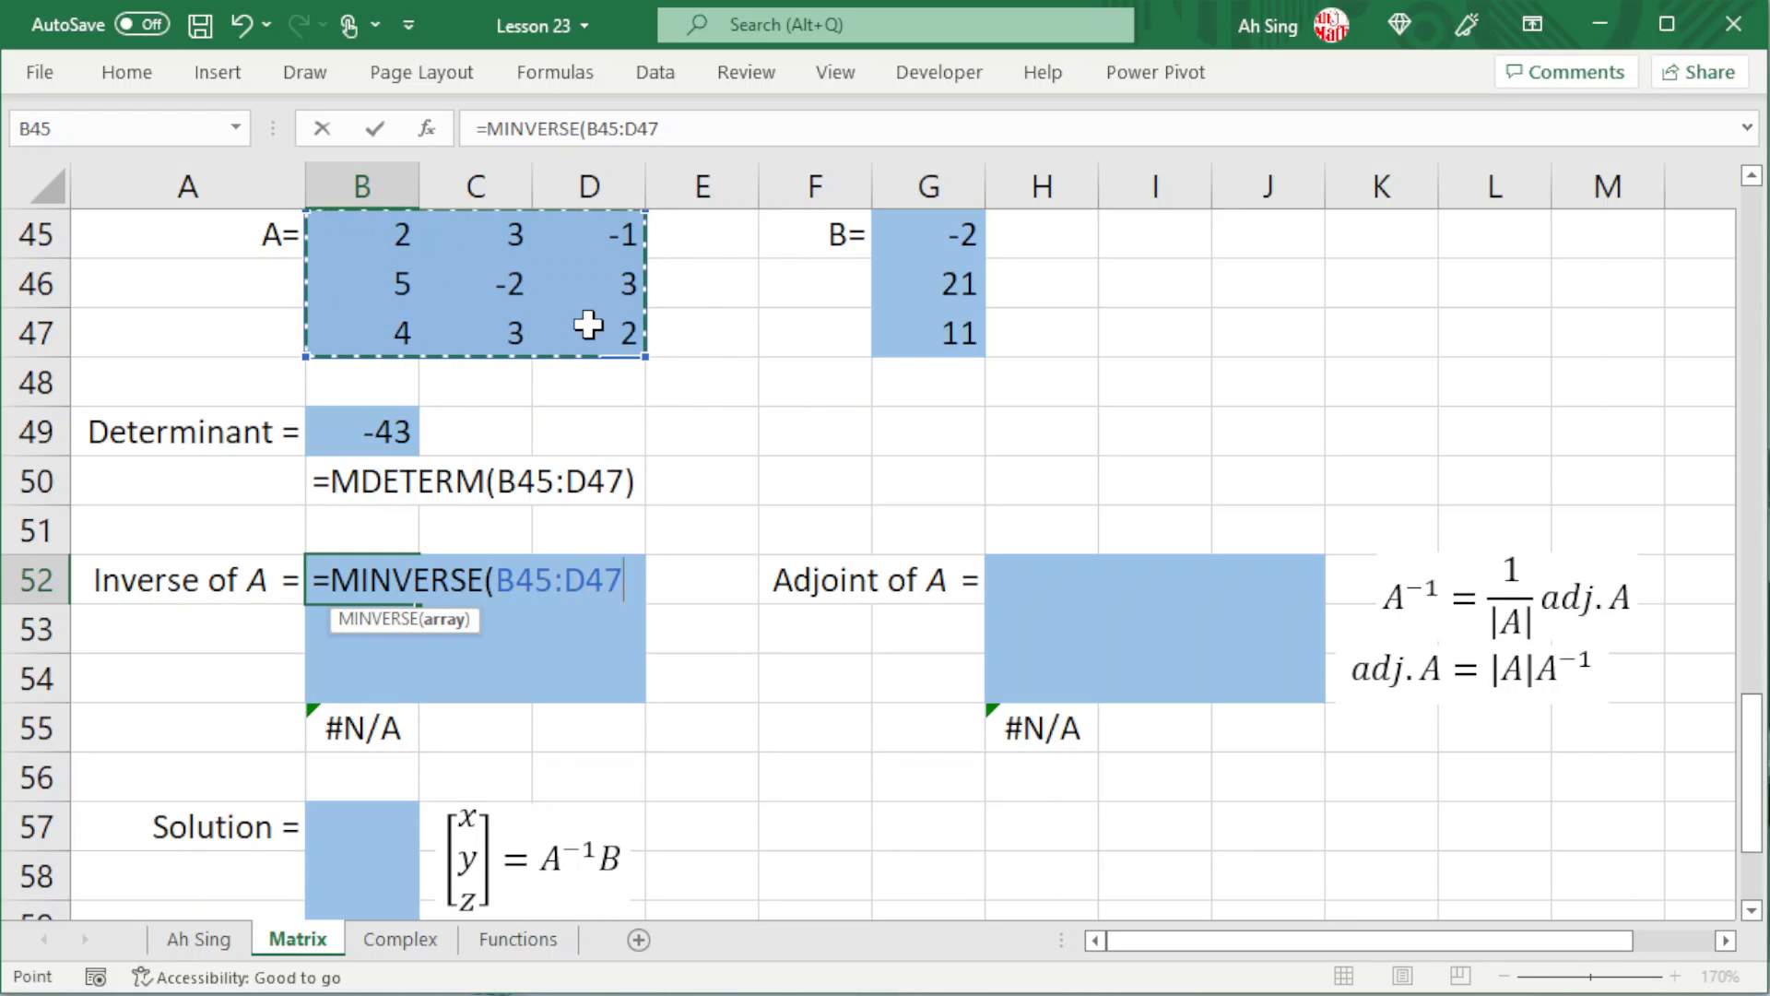
{"action": "key", "text": "Return"}
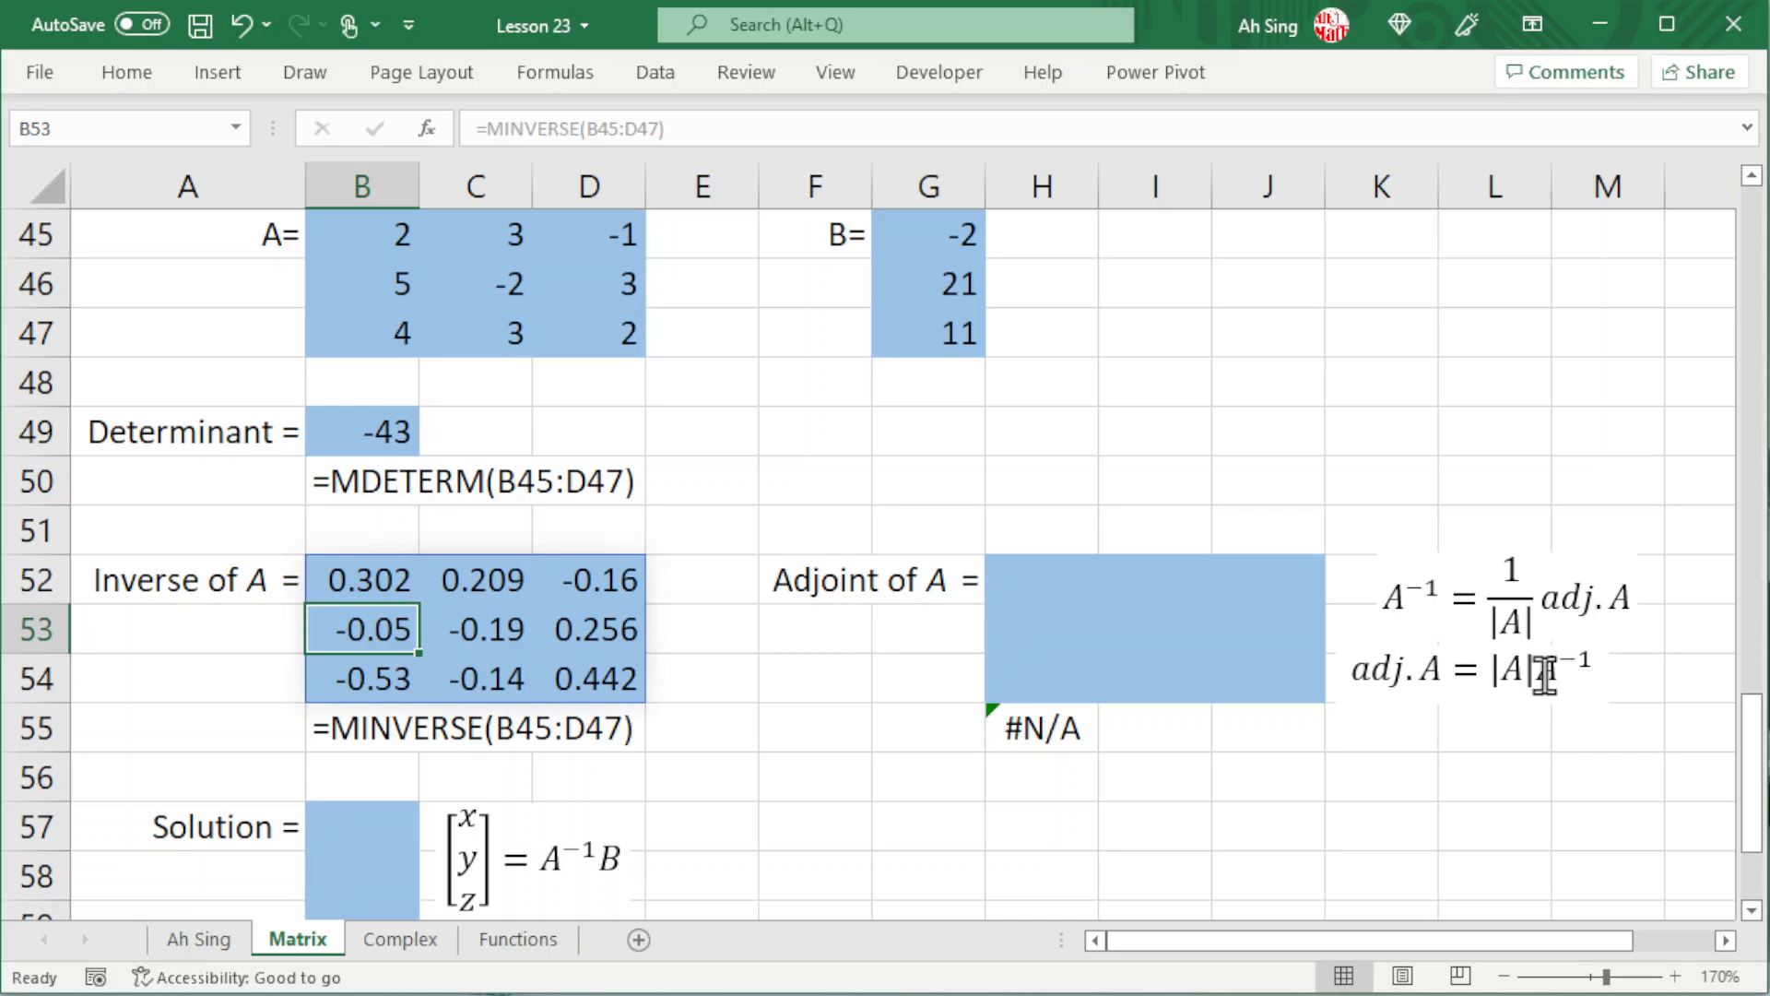
- Try calculating the adjoint of A with =B49*B52# in H52 and undo the entry
{"action": "left_click", "coordinate": [1037, 582]}
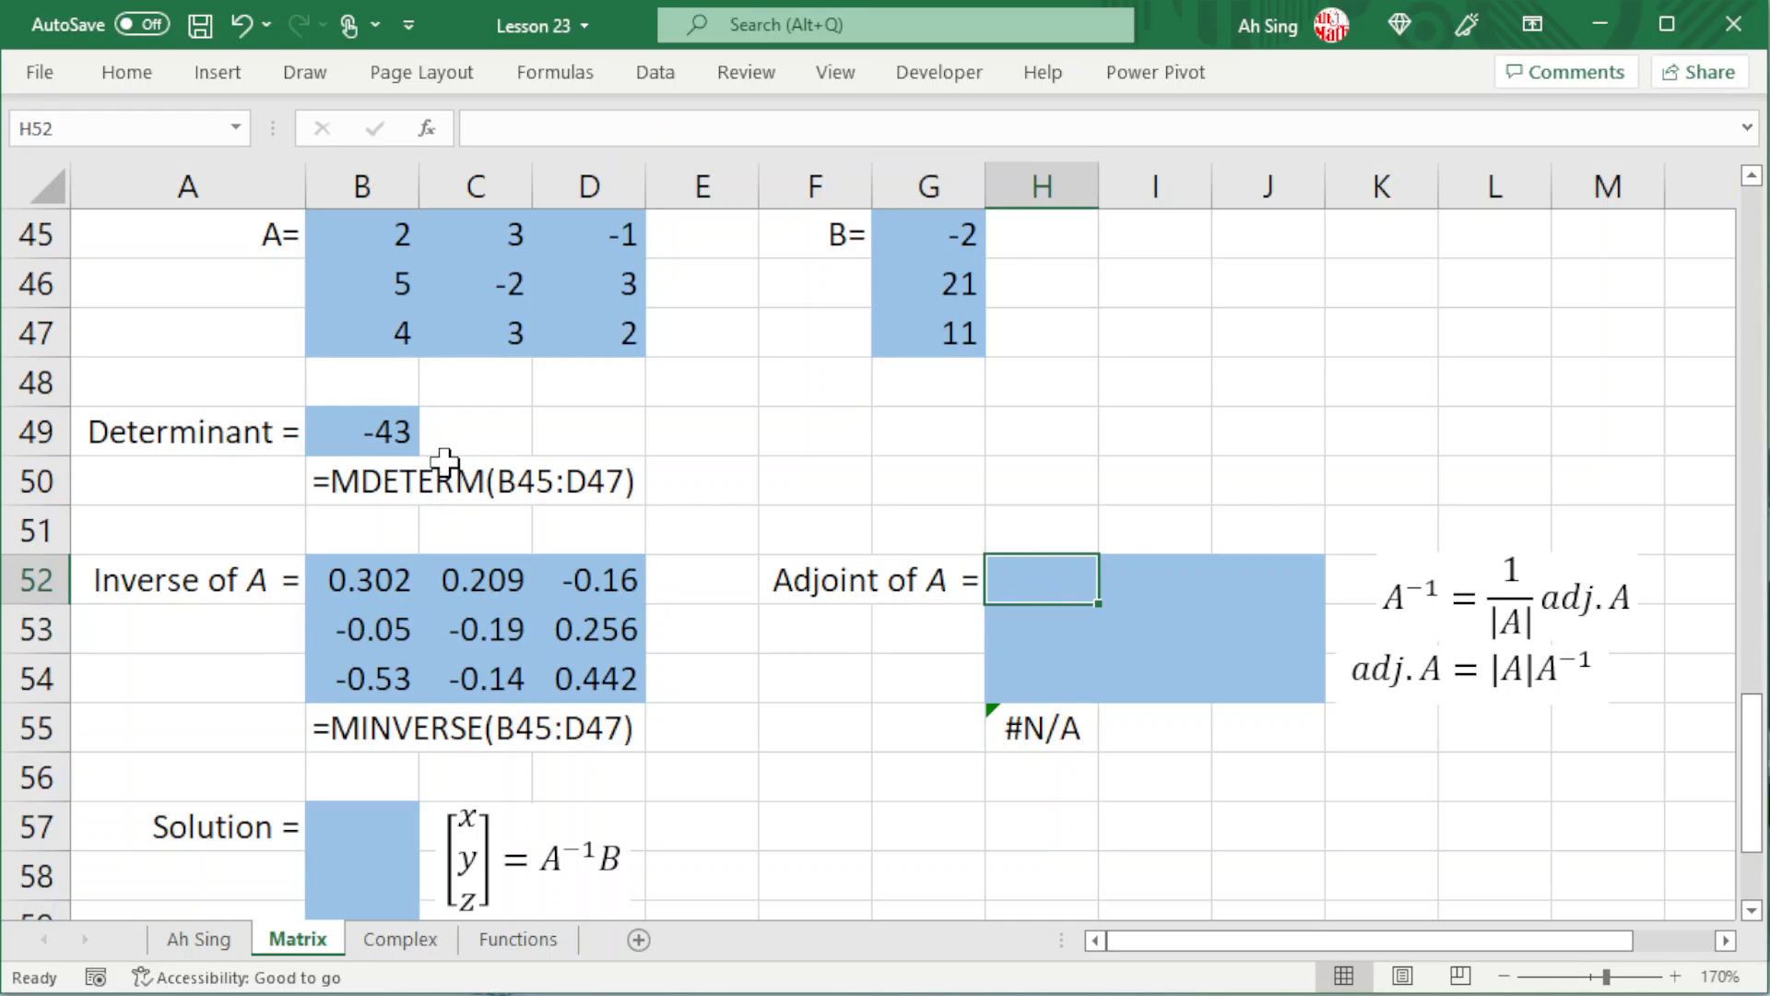
{"action": "type", "text": "="}
{"action": "left_click", "coordinate": [388, 445]}
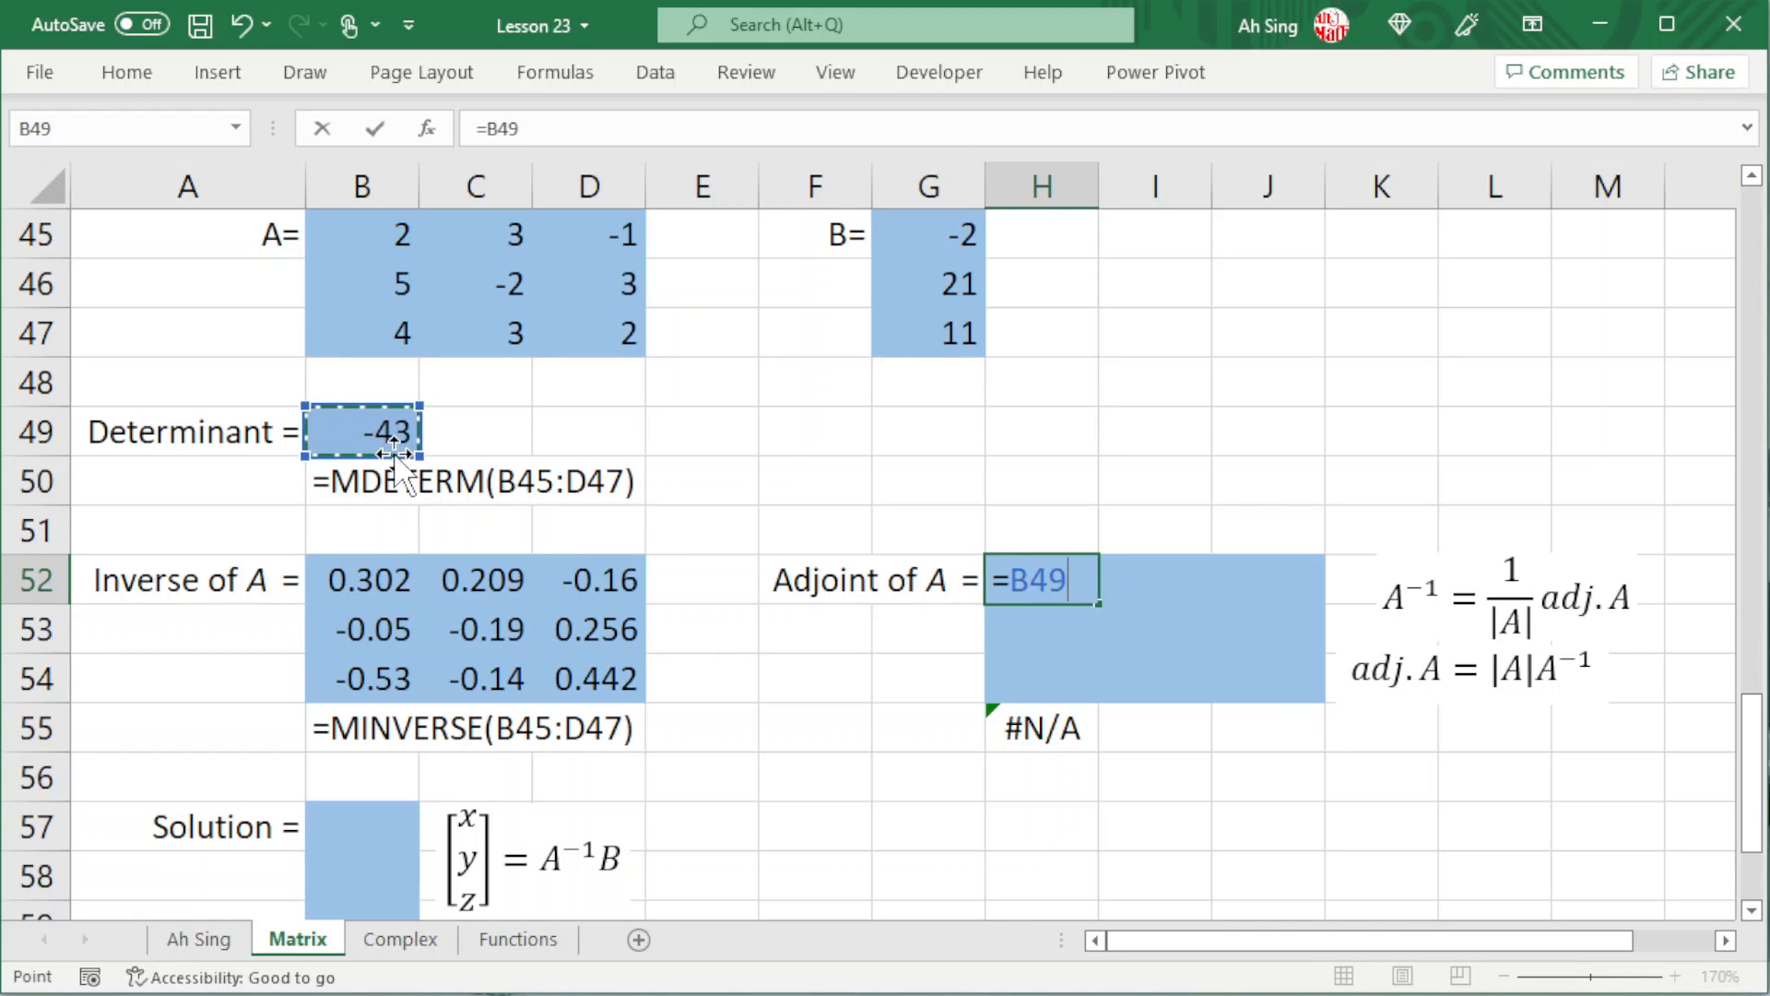
{"action": "type", "text": "*"}
{"action": "left_click_drag", "start_coordinate": [369, 581], "coordinate": [592, 692]}
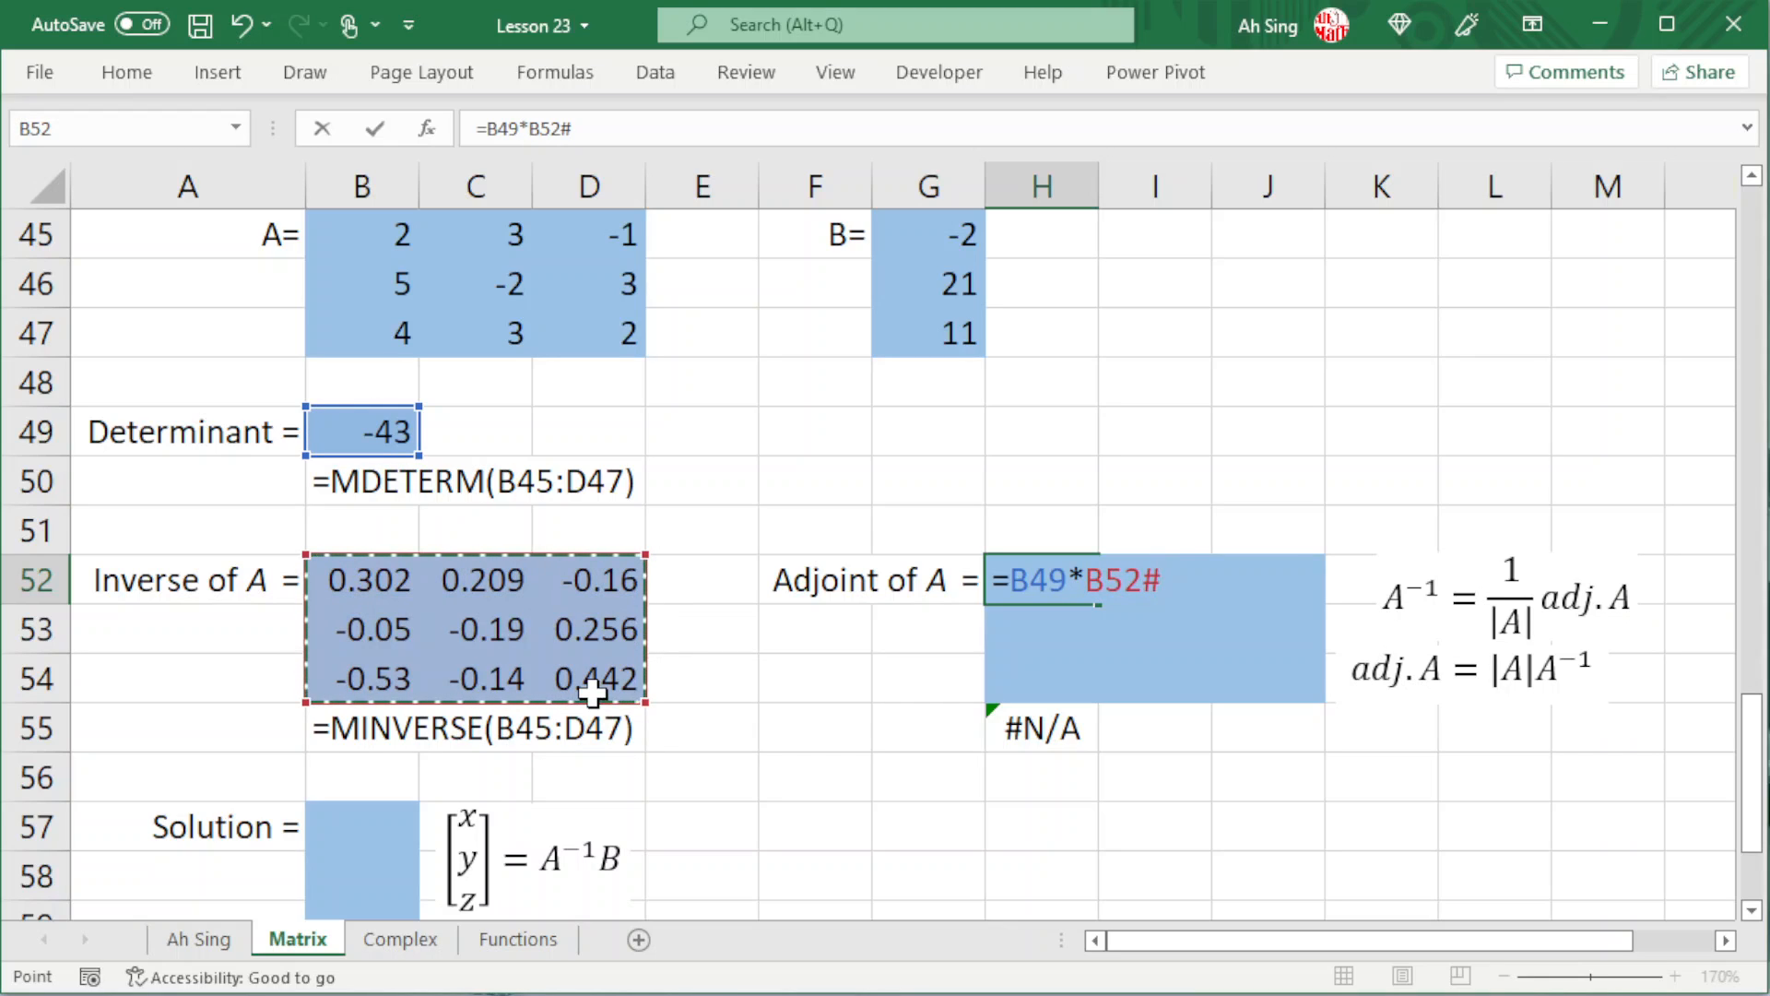
{"action": "key", "text": "Return"}
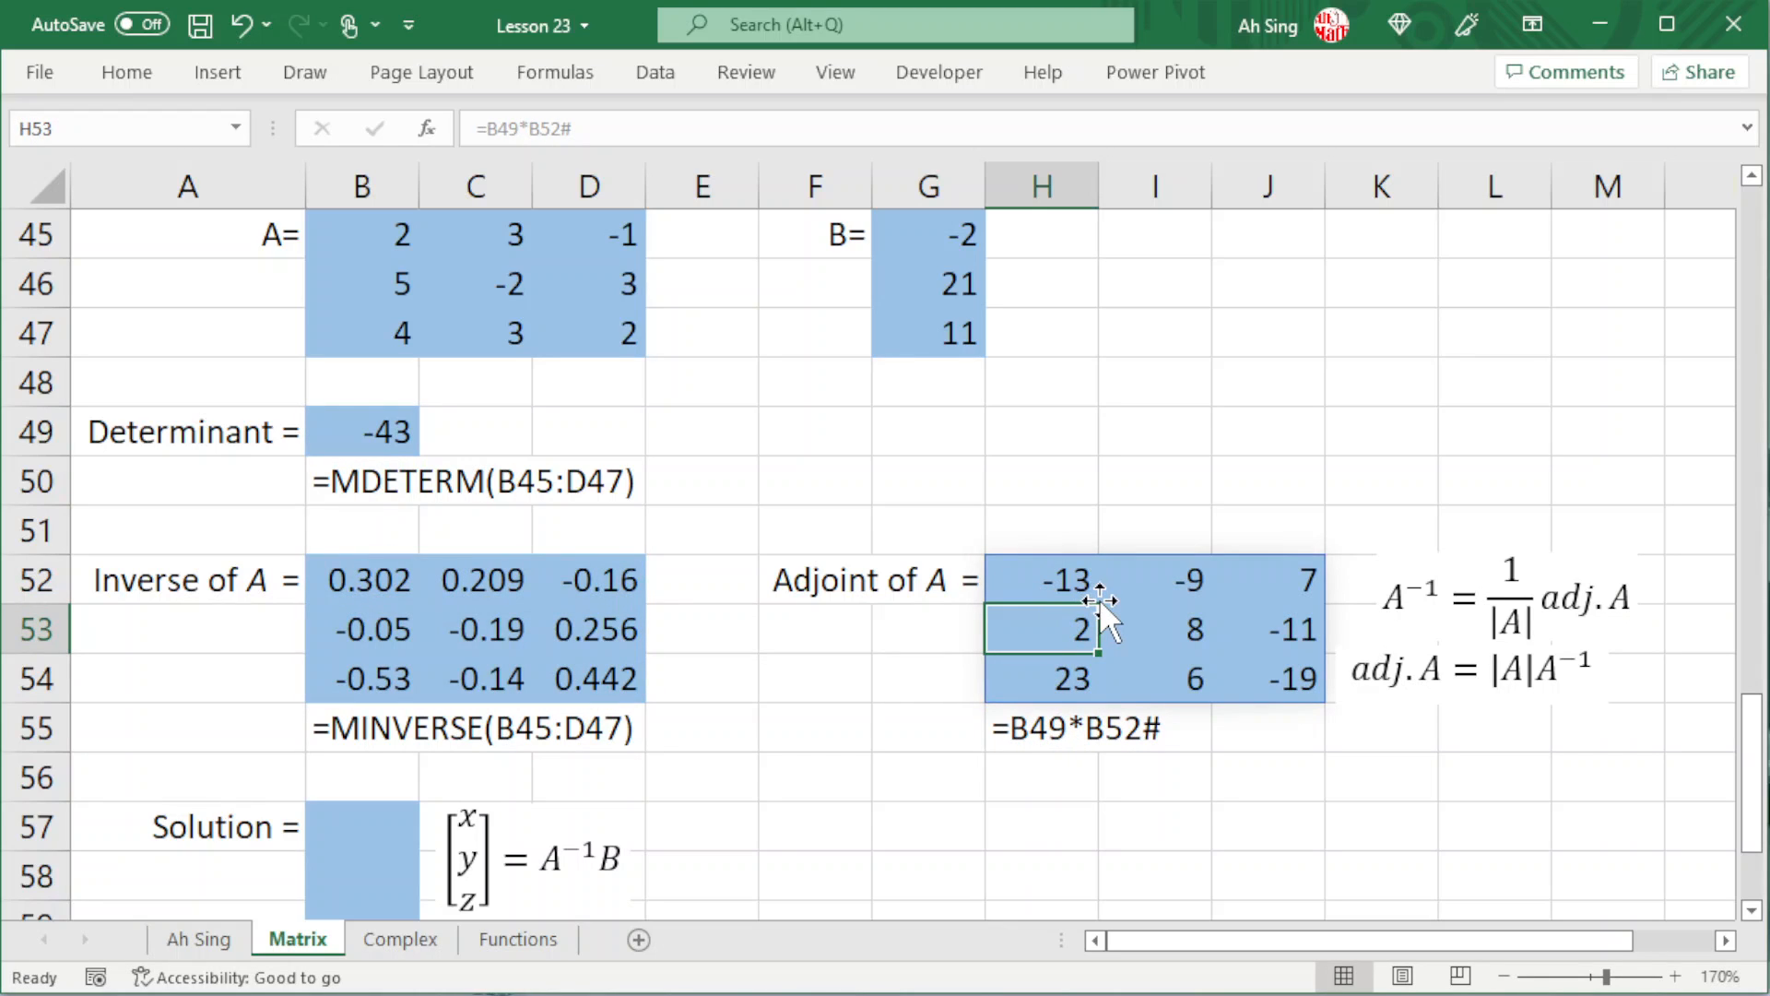
{"action": "key", "text": "ctrl+z"}
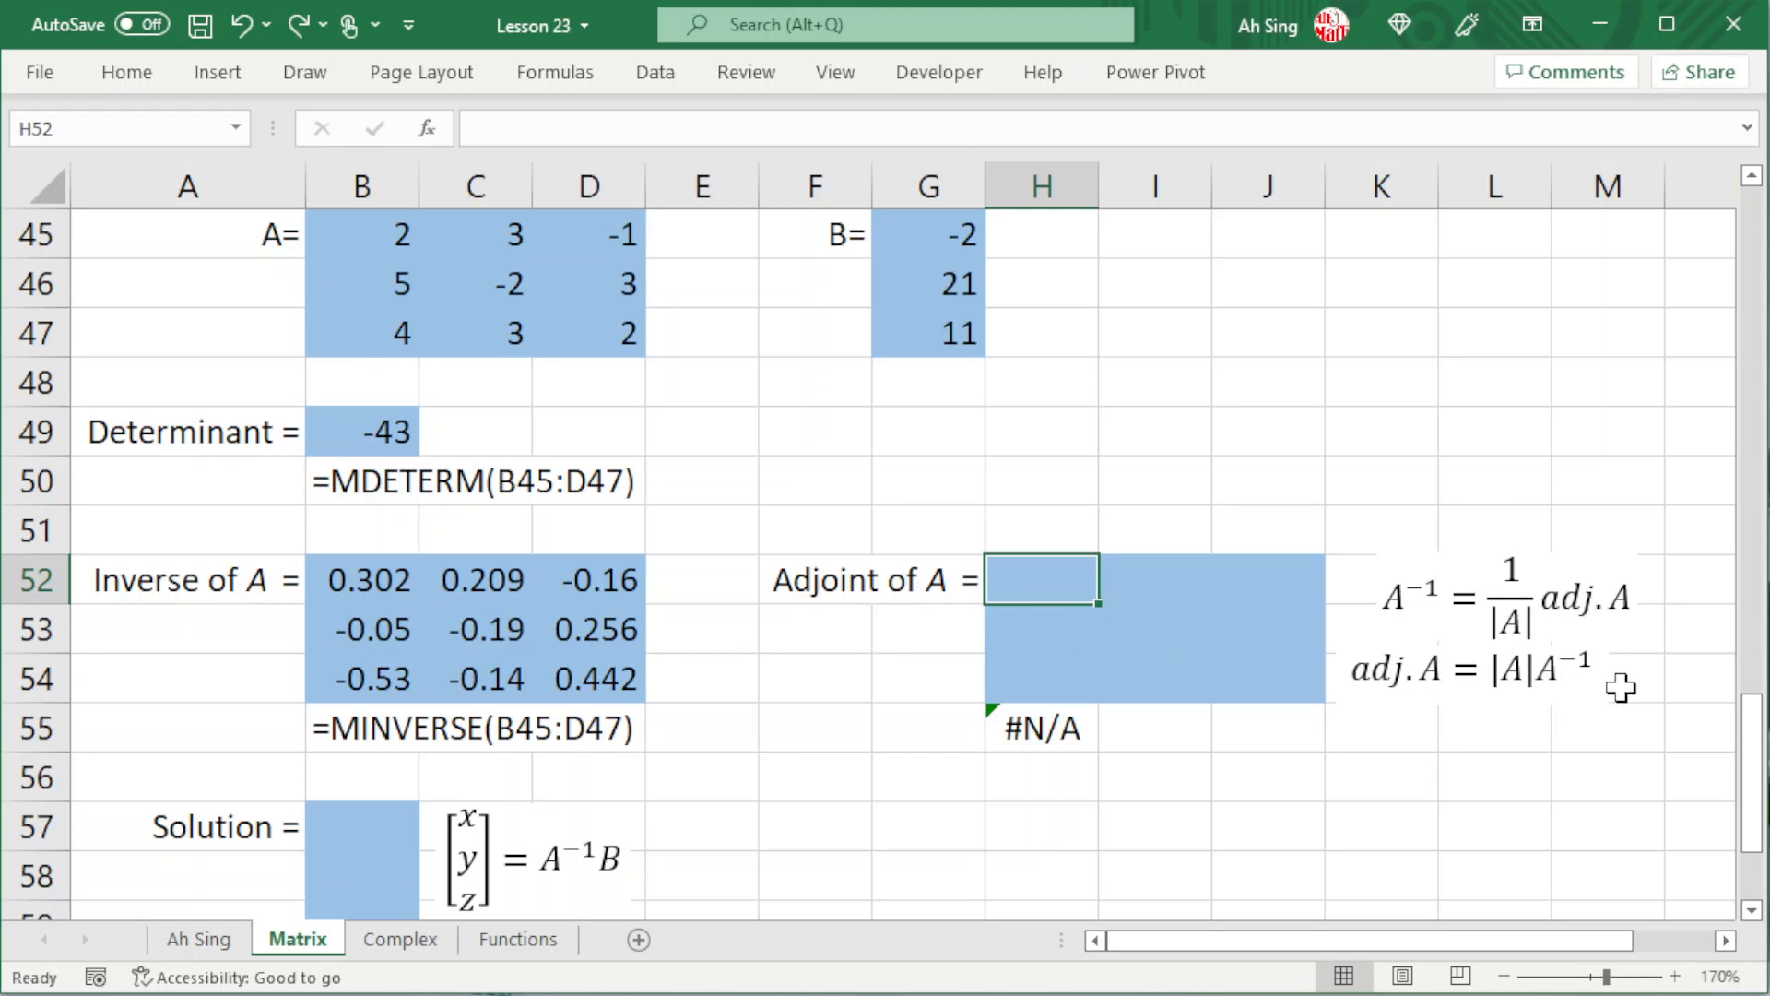
- Calculate the adjoint of matrix A by entering =MDETERM(B45:D47)*MINVERSE(B45:D47) in H52
{"action": "type", "text": "="}
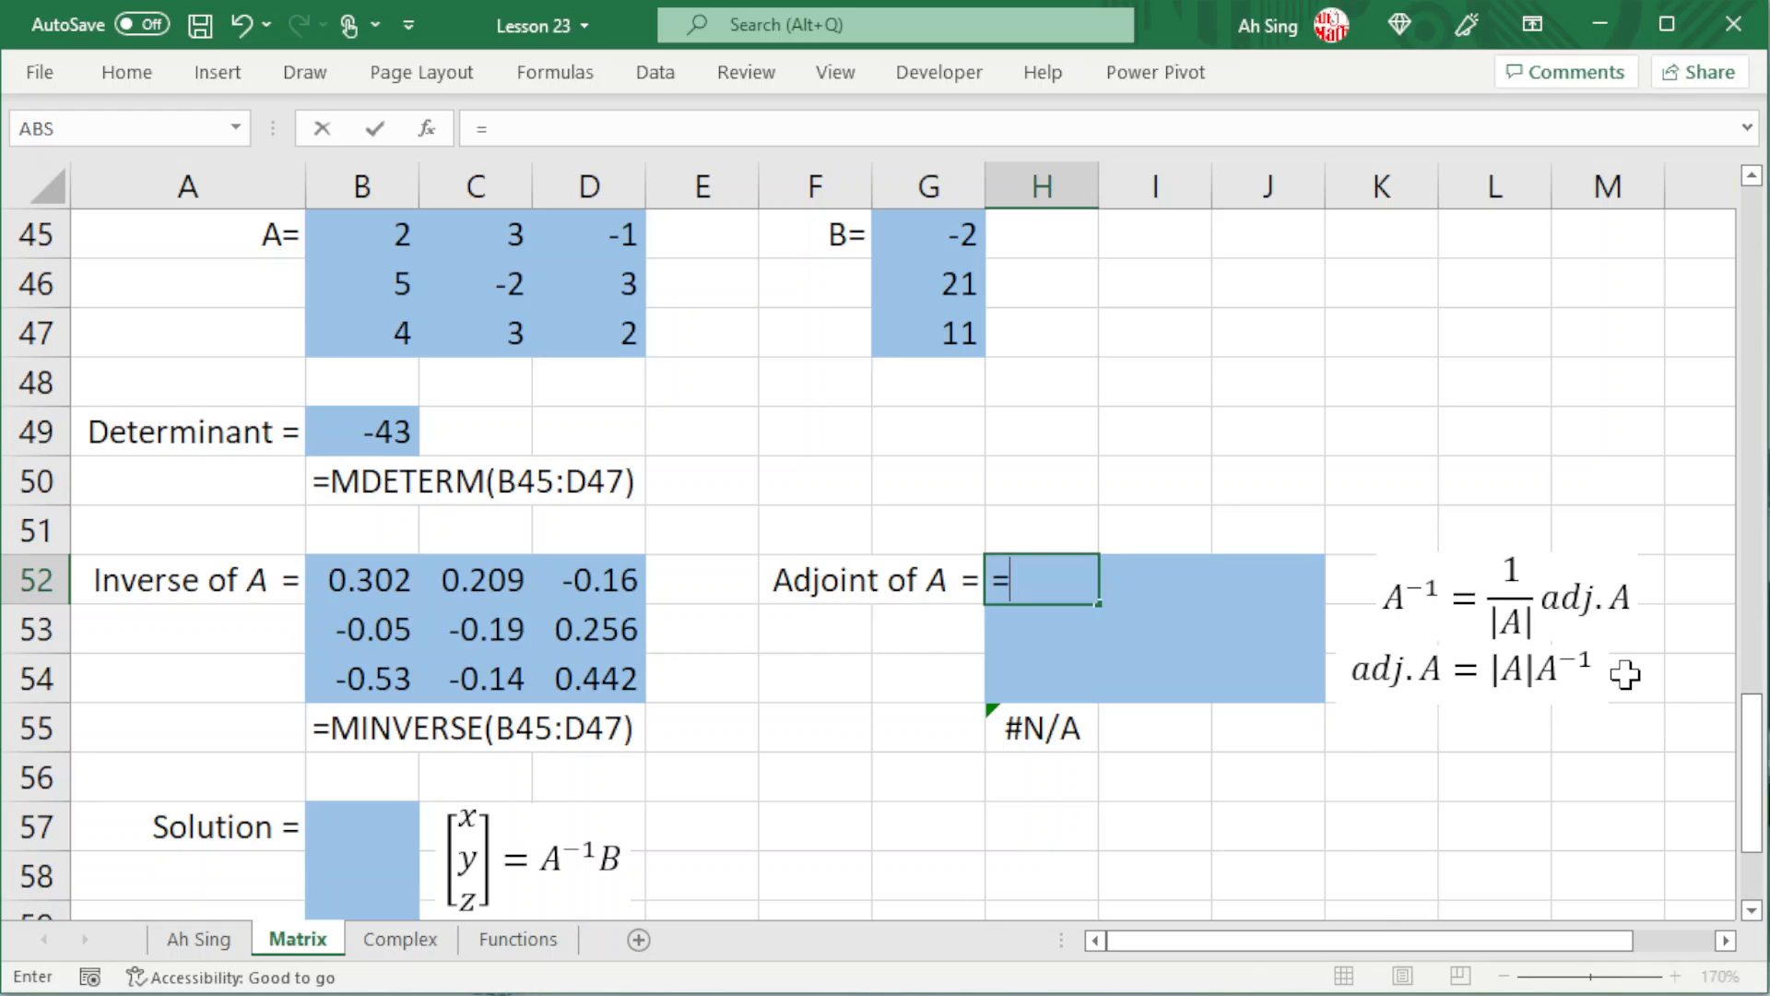
{"action": "type", "text": "md"}
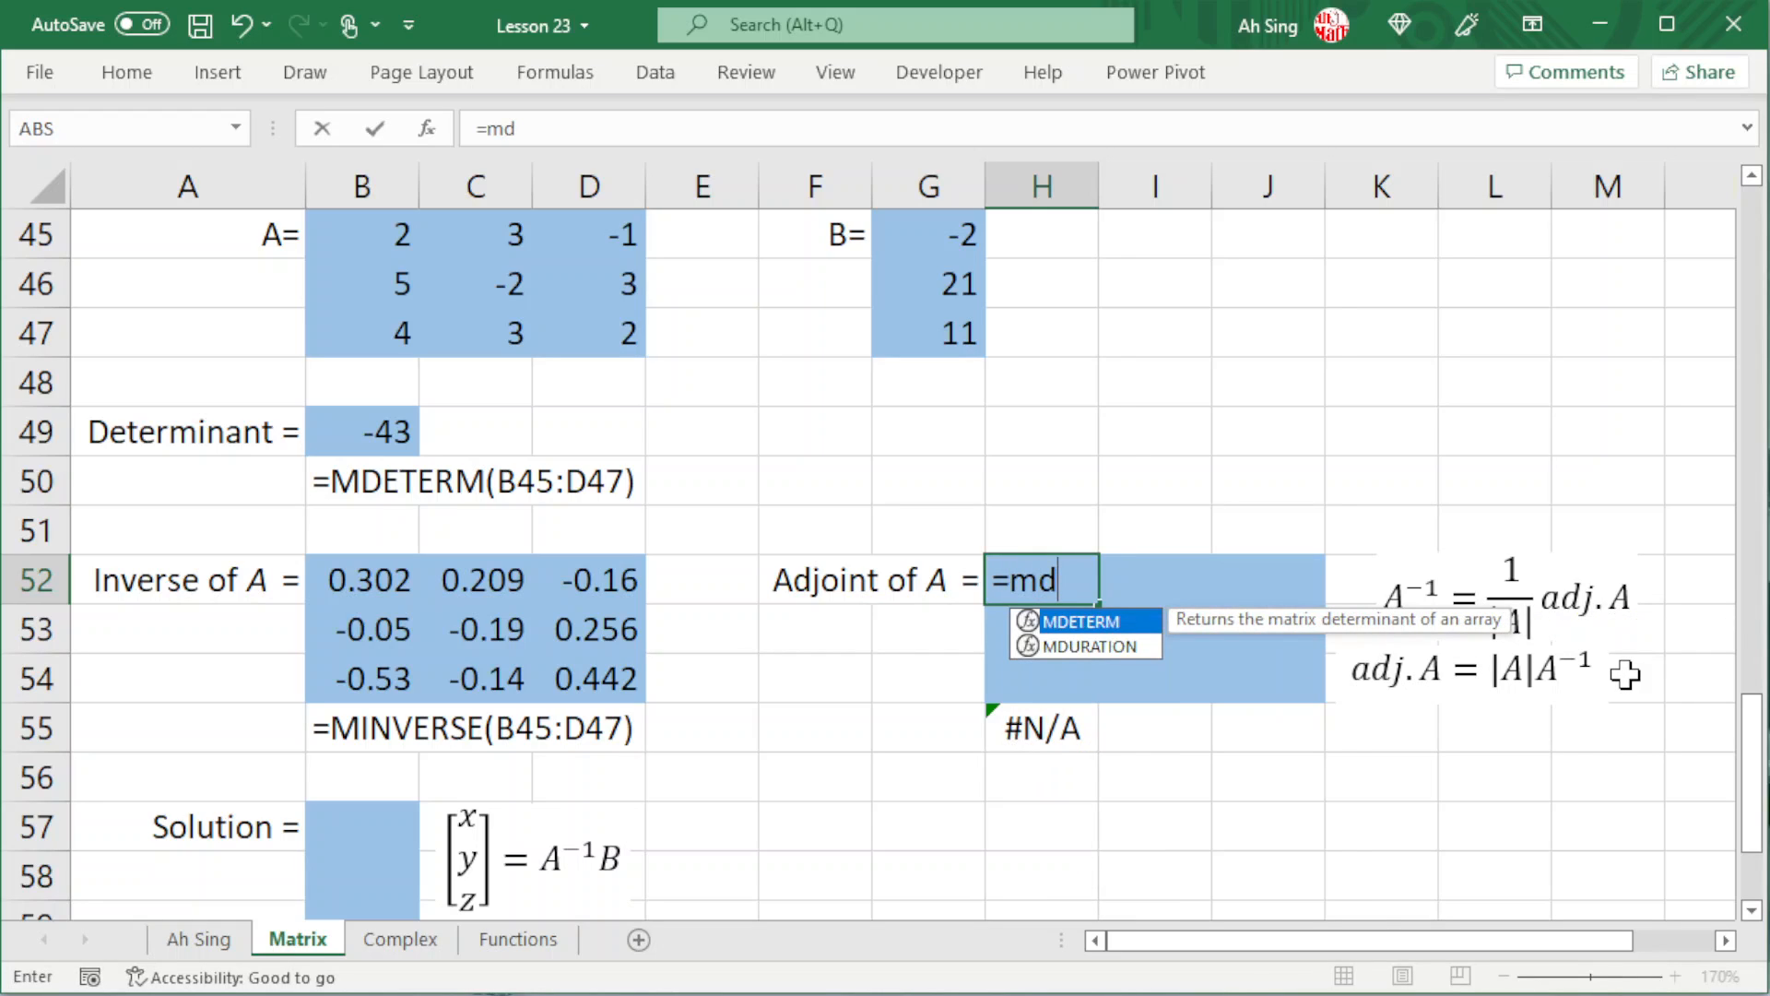
{"action": "key", "text": "Tab"}
{"action": "left_click_drag", "start_coordinate": [379, 231], "coordinate": [592, 354]}
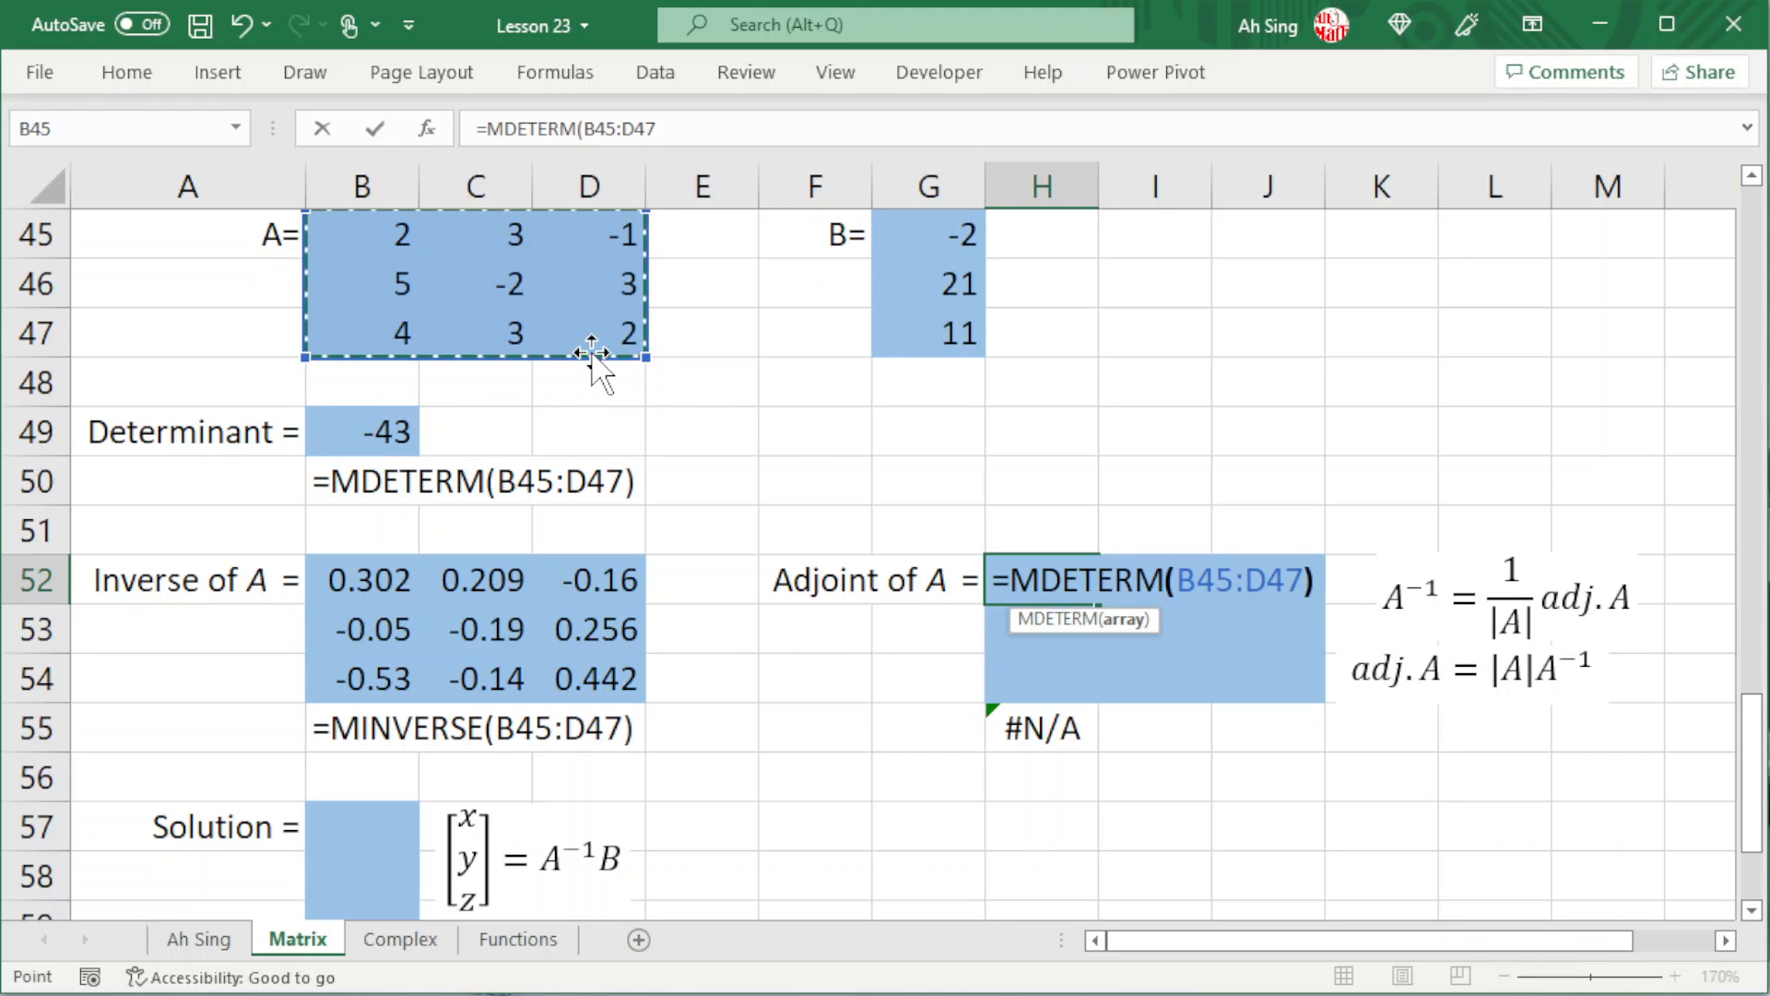
{"action": "type", "text": ")*"}
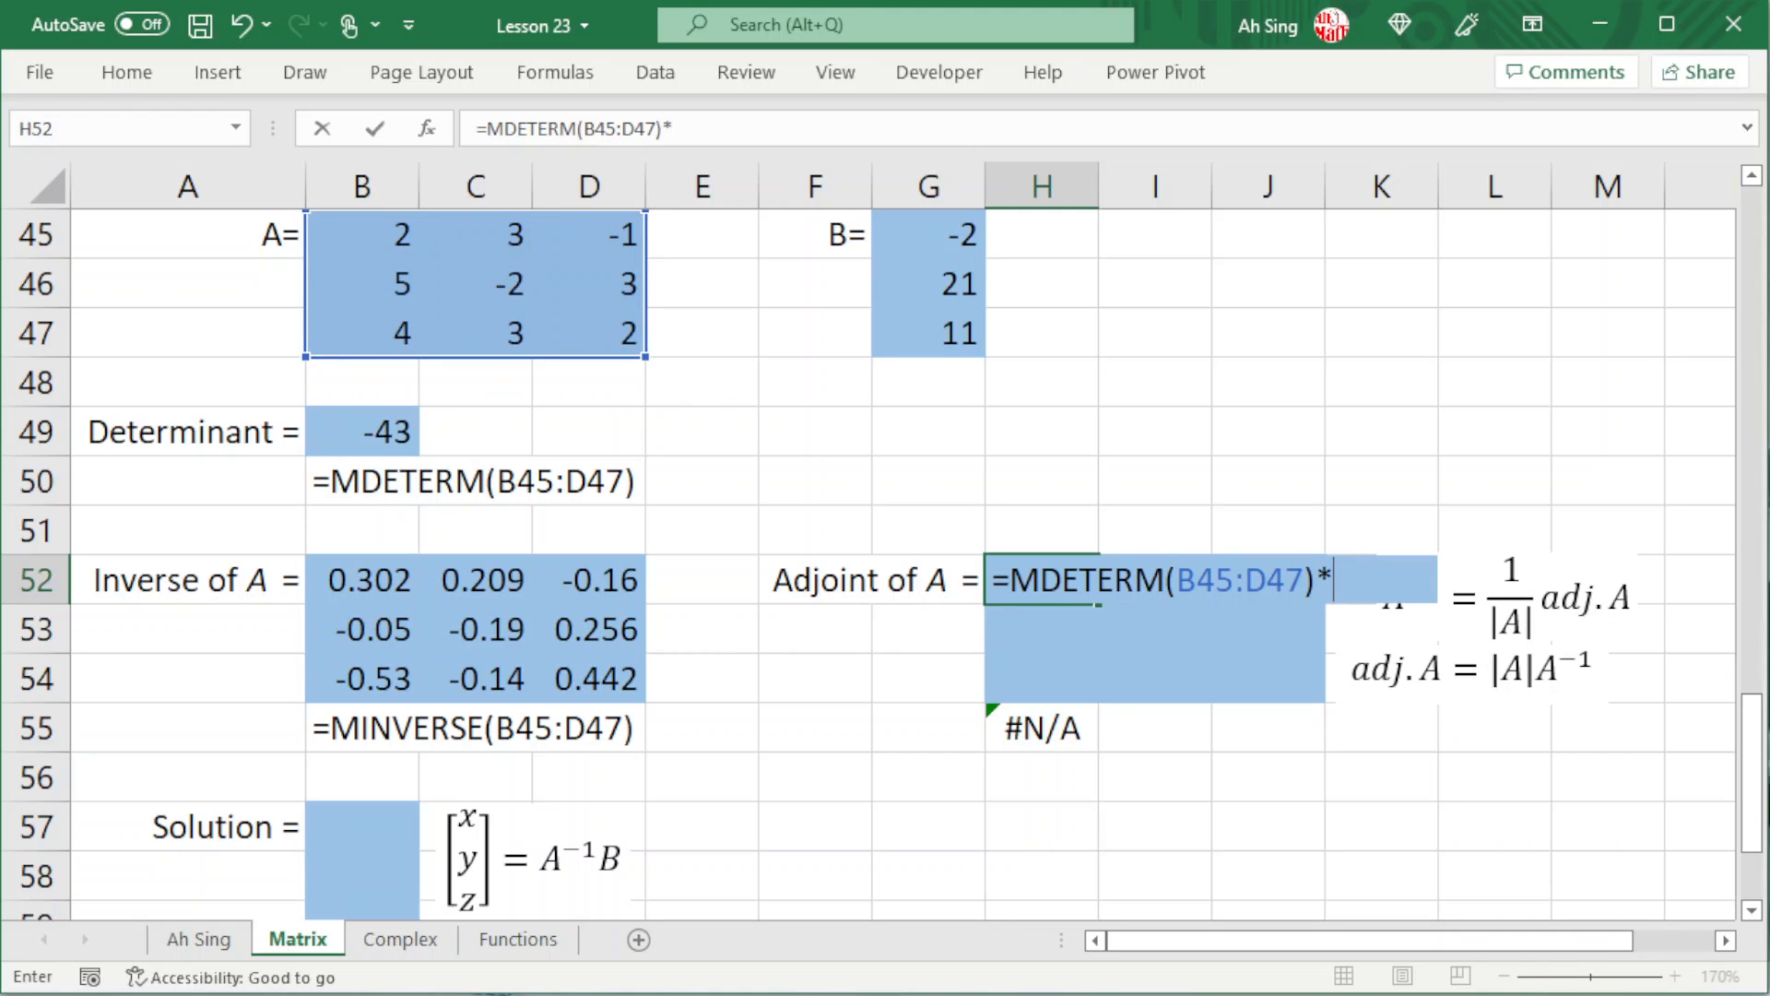
{"action": "type", "text": "minve"}
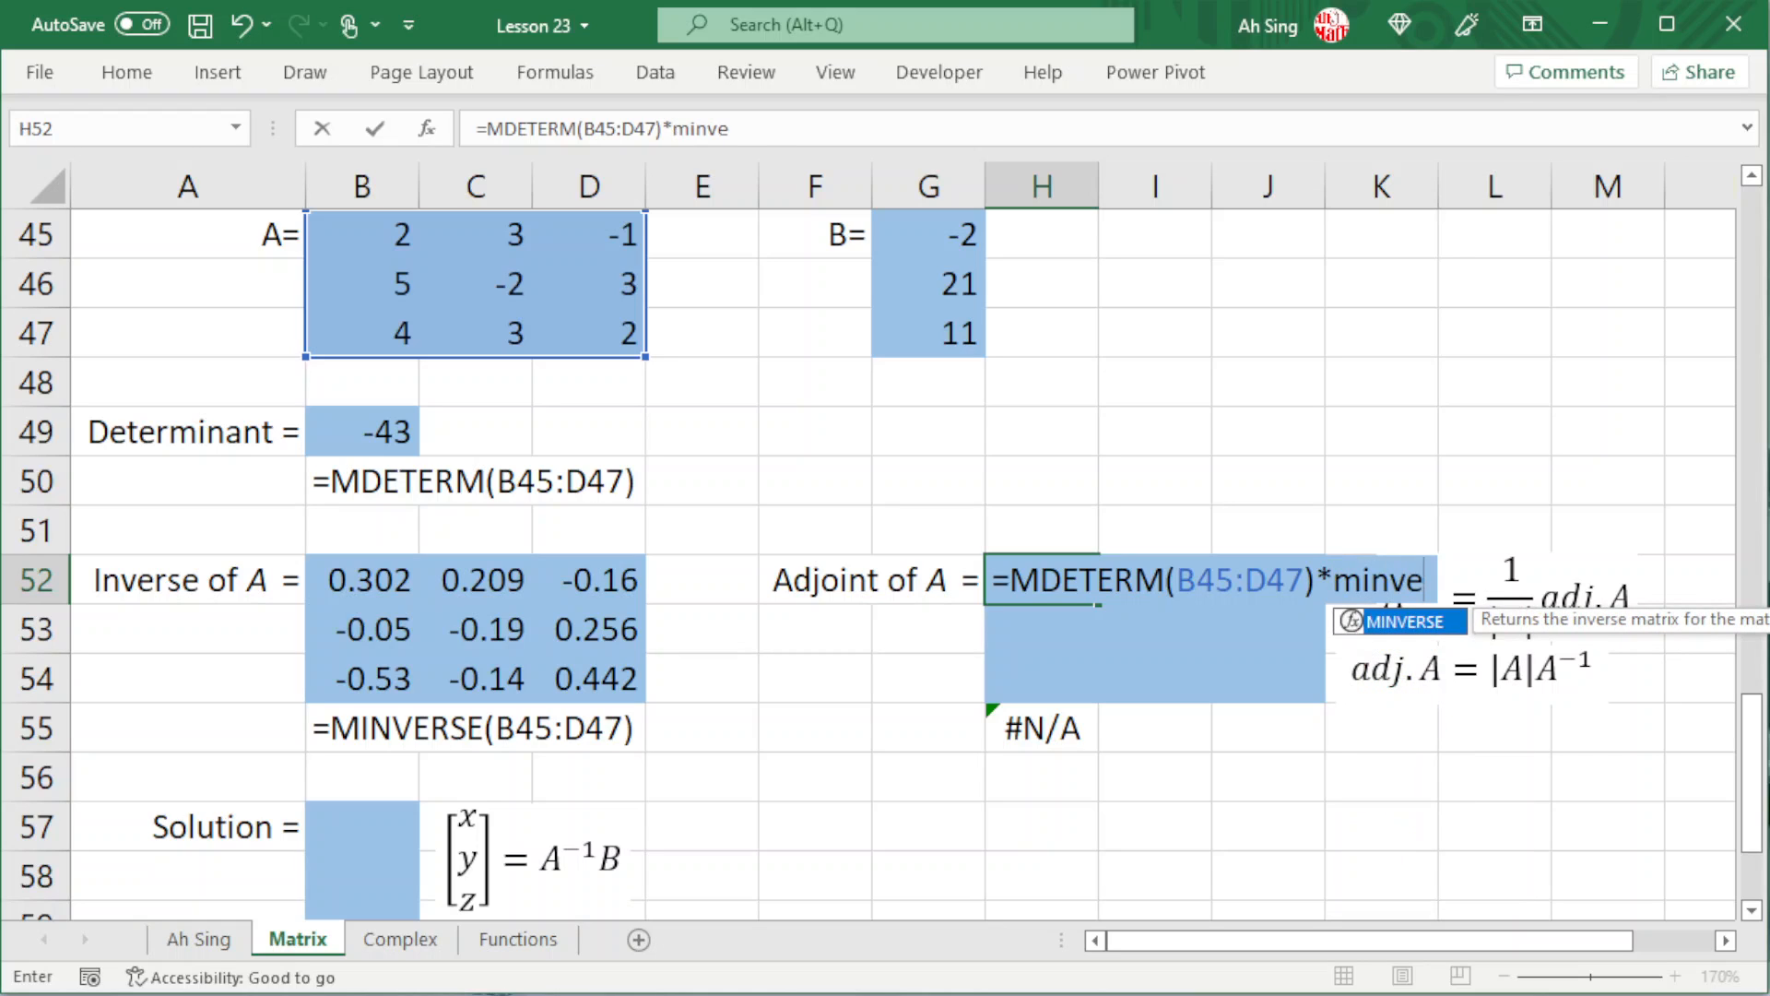
{"action": "key", "text": "Tab"}
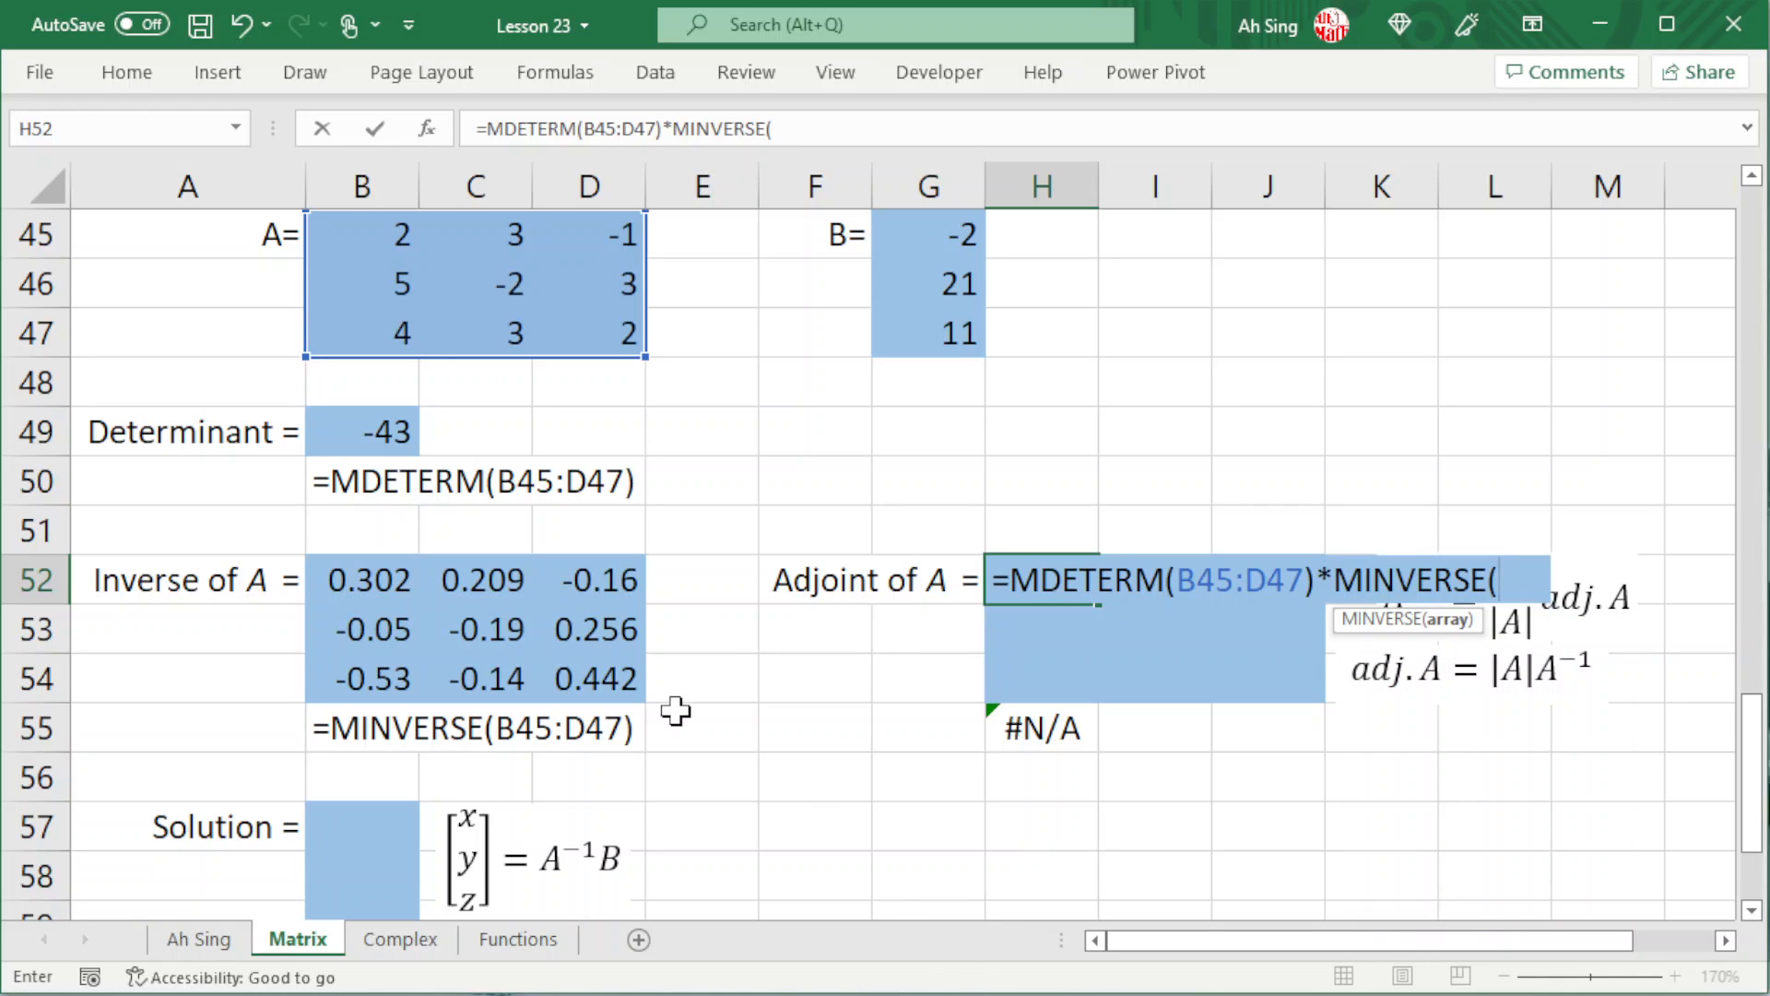
{"action": "left_click_drag", "start_coordinate": [351, 240], "coordinate": [570, 328]}
{"action": "type", "text": ")"}
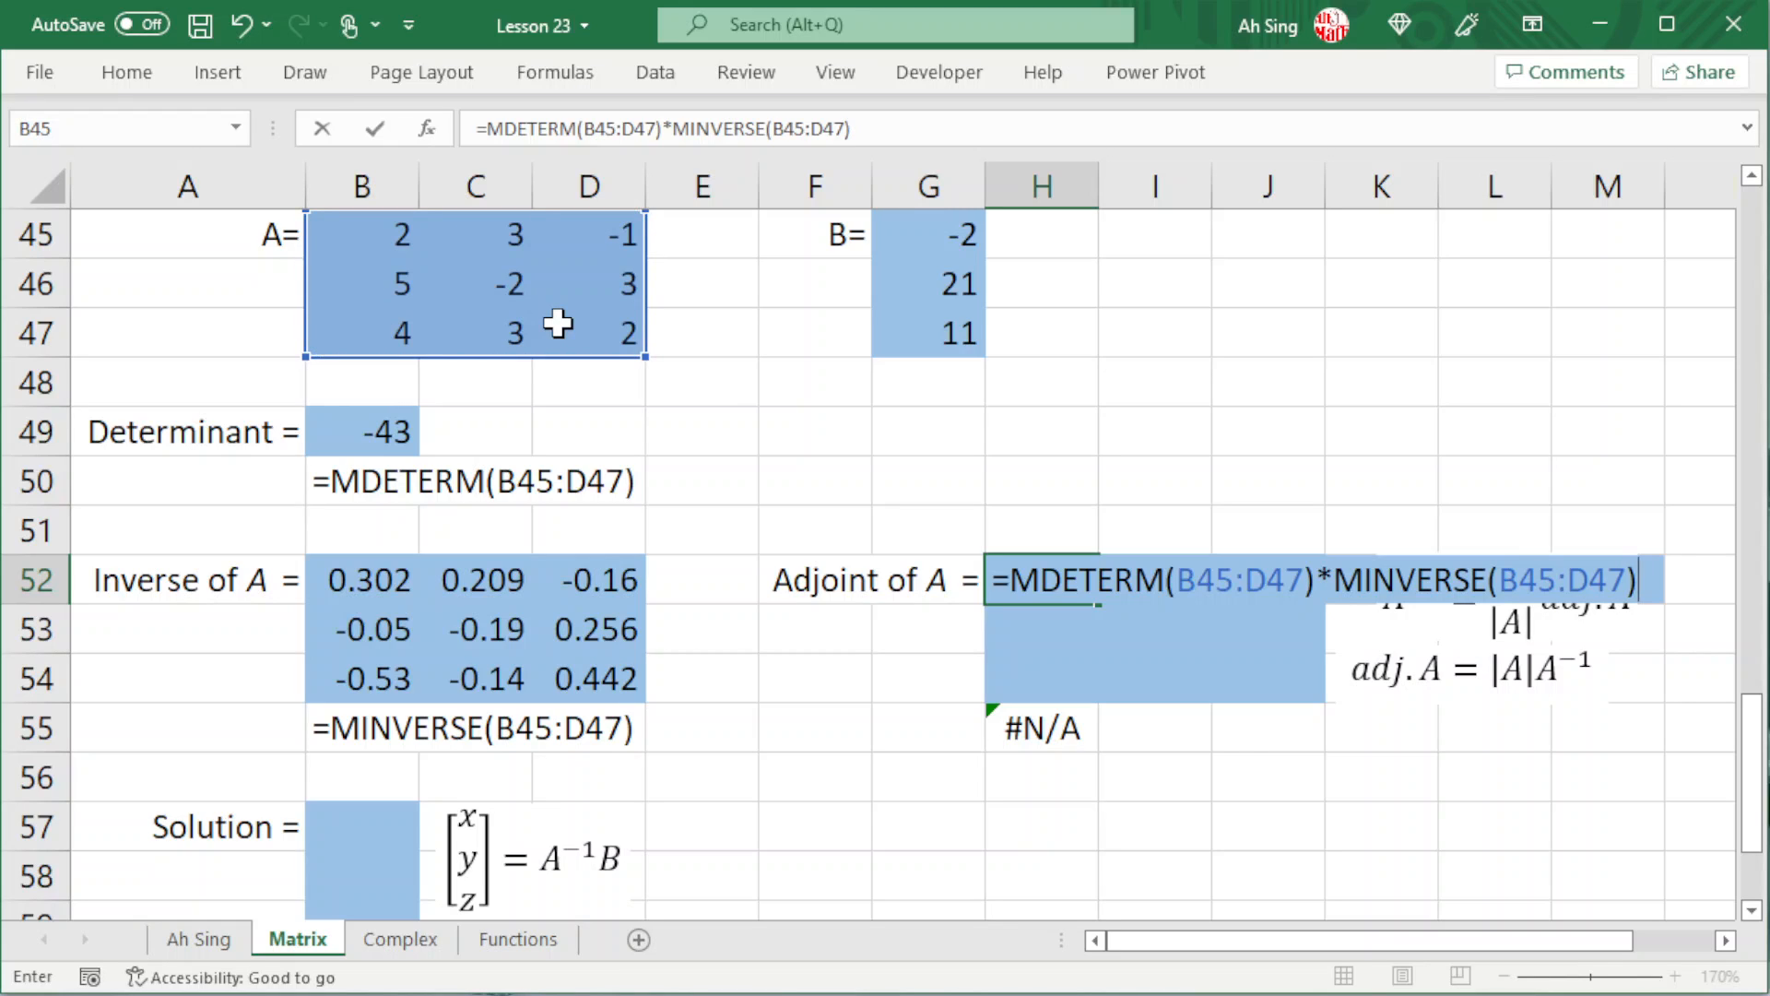
{"action": "key", "text": "Return"}
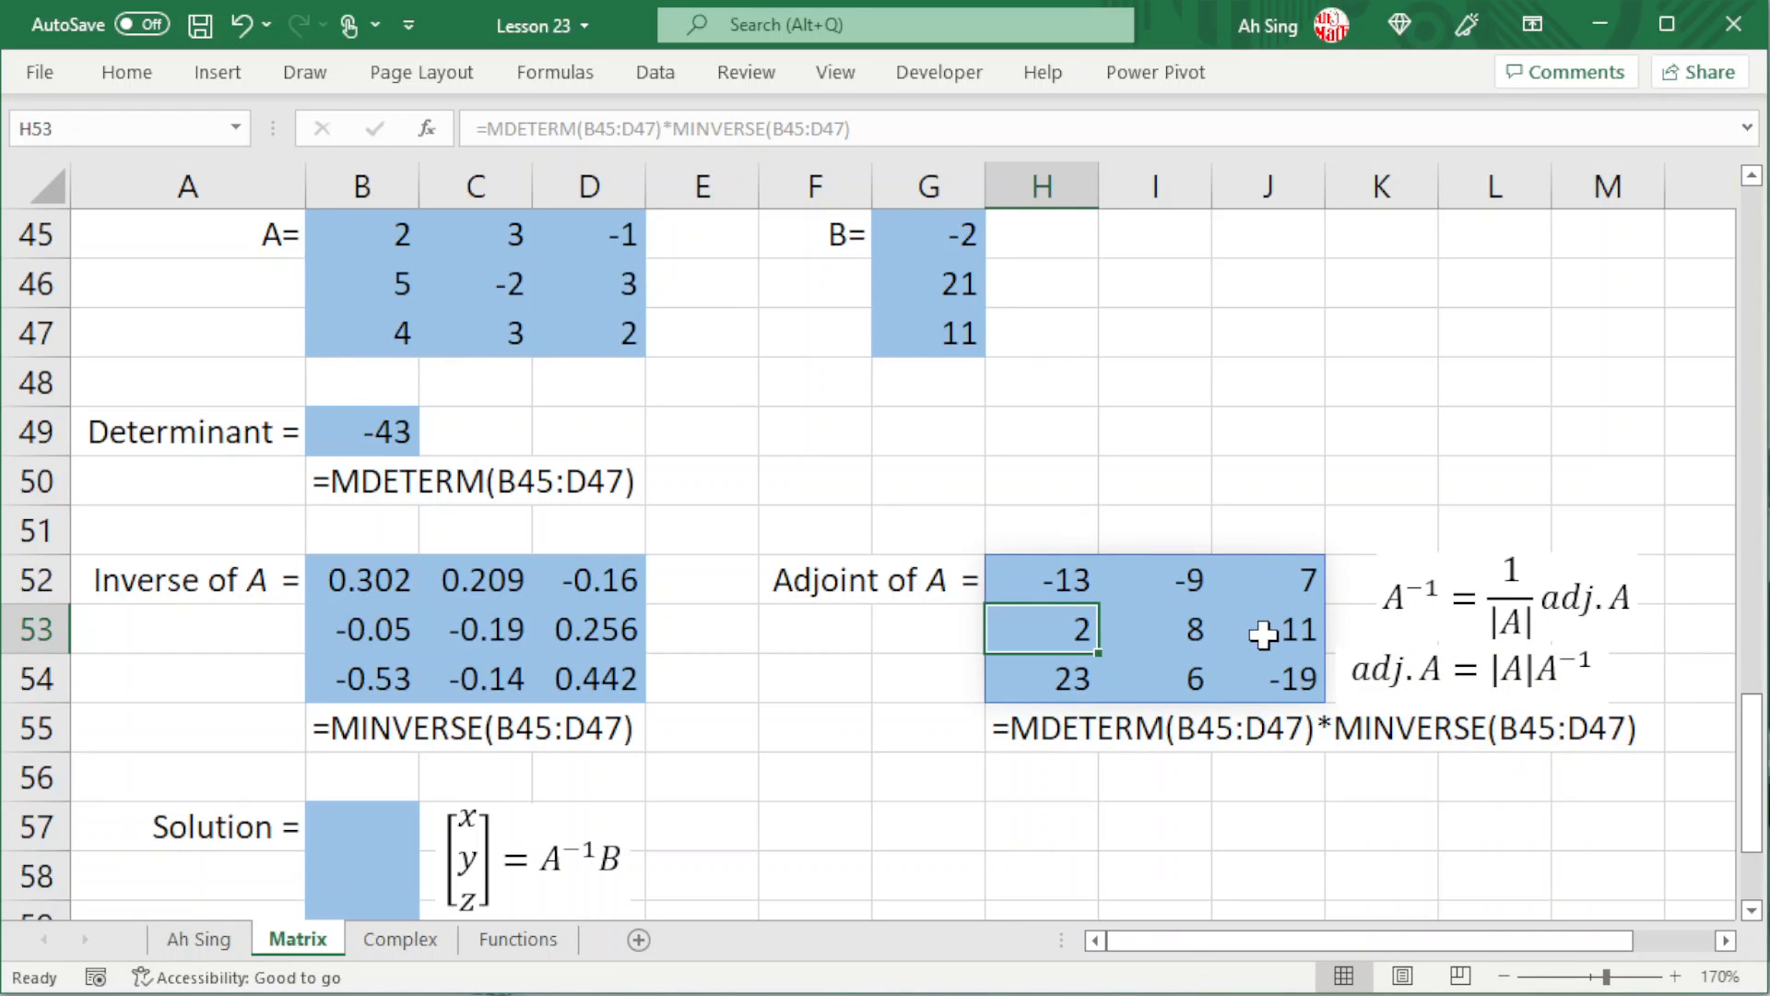
- Solve for x, y and z by entering =MMULT(MINVERSE(B45:D47),G45:G47) in B57
{"action": "left_click", "coordinate": [369, 823]}
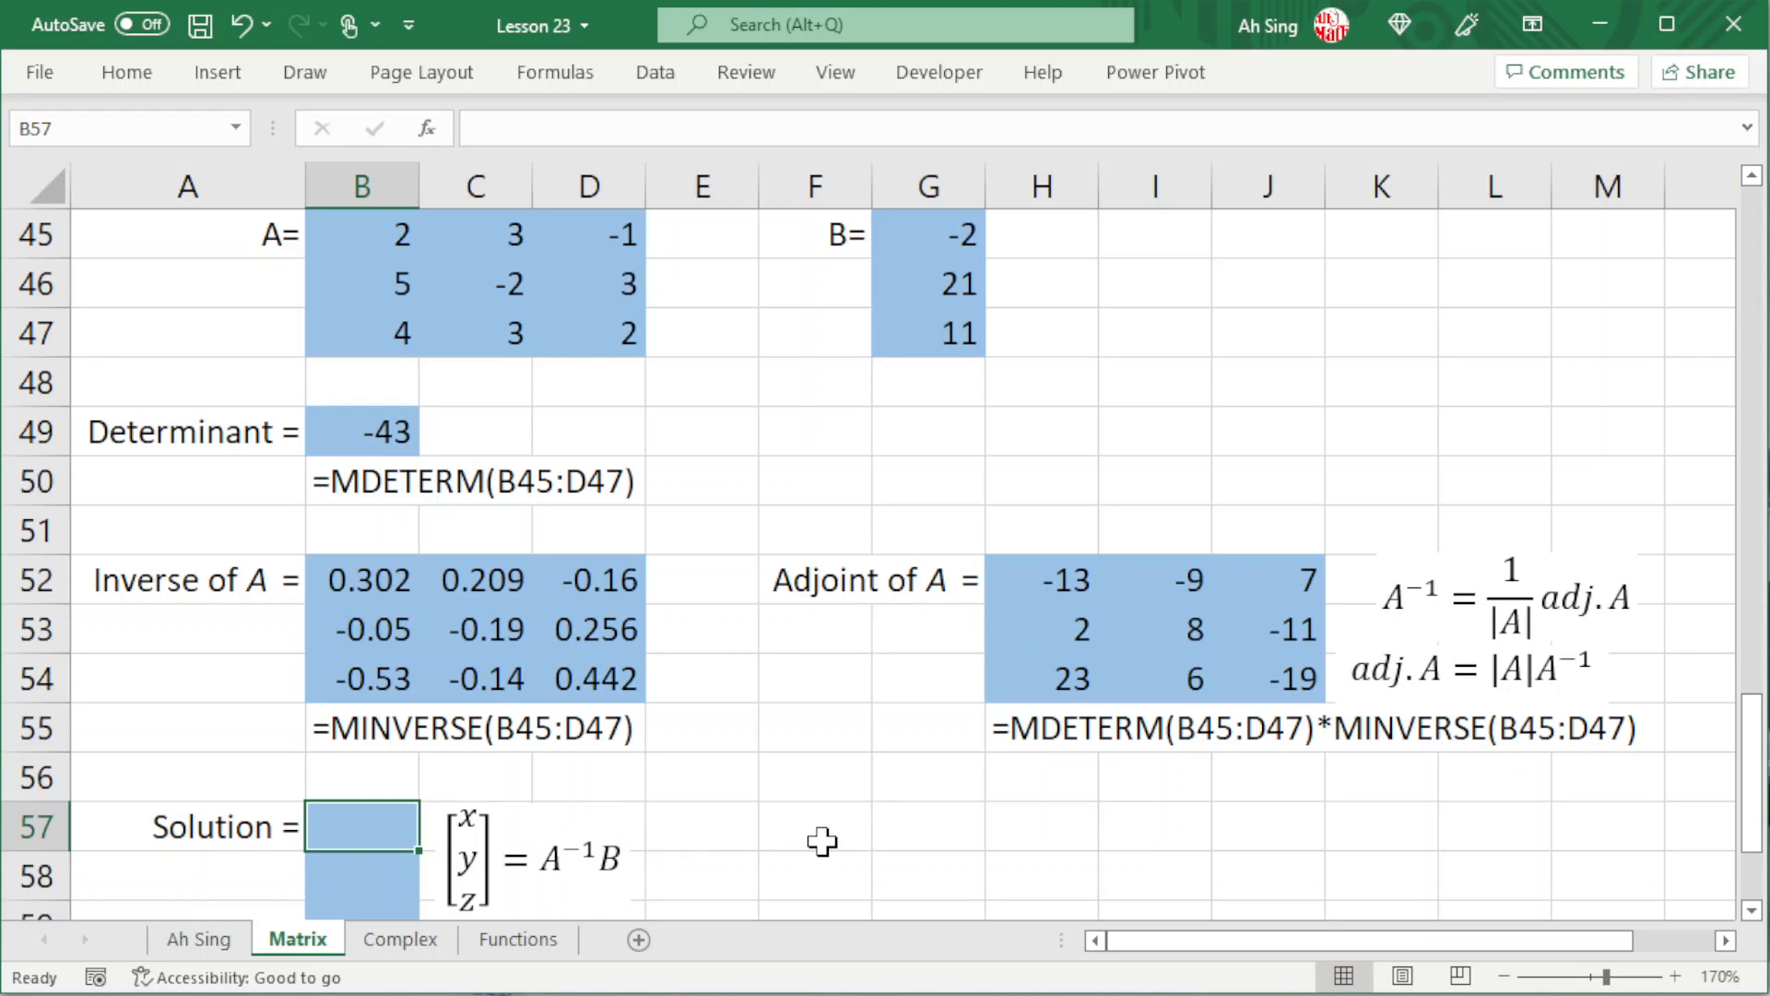
{"action": "type", "text": "="}
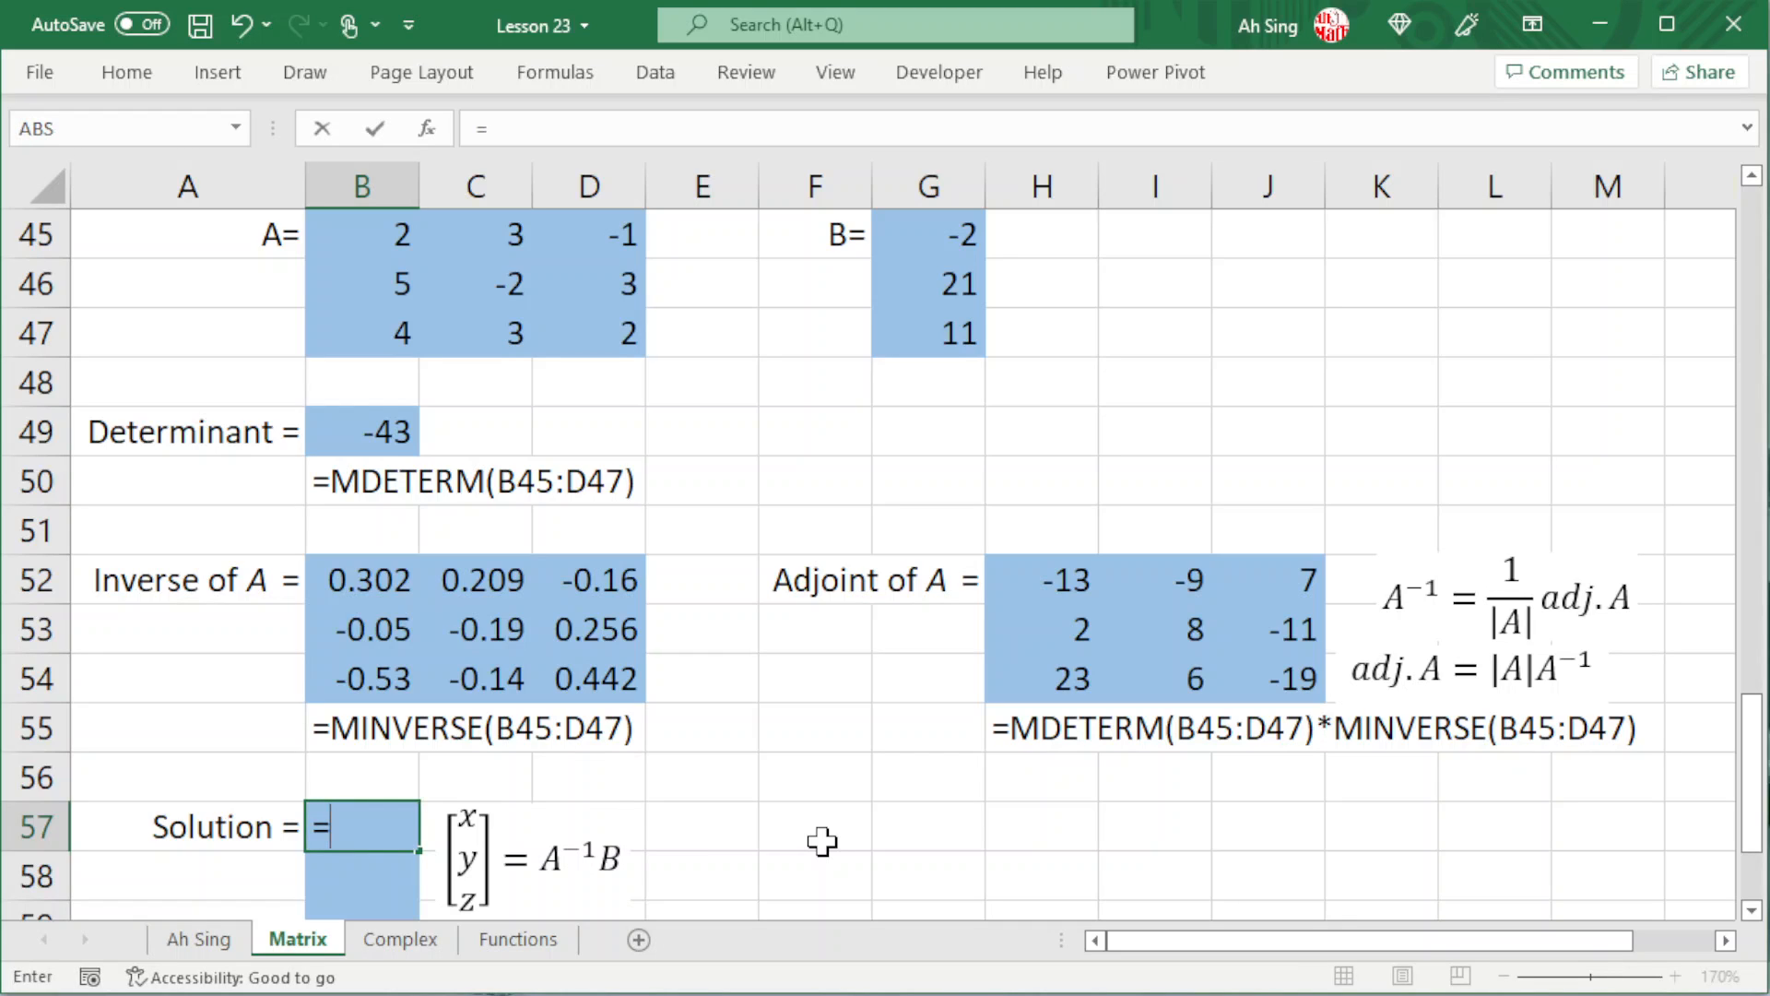
{"action": "type", "text": "mm"}
{"action": "key", "text": "Tab"}
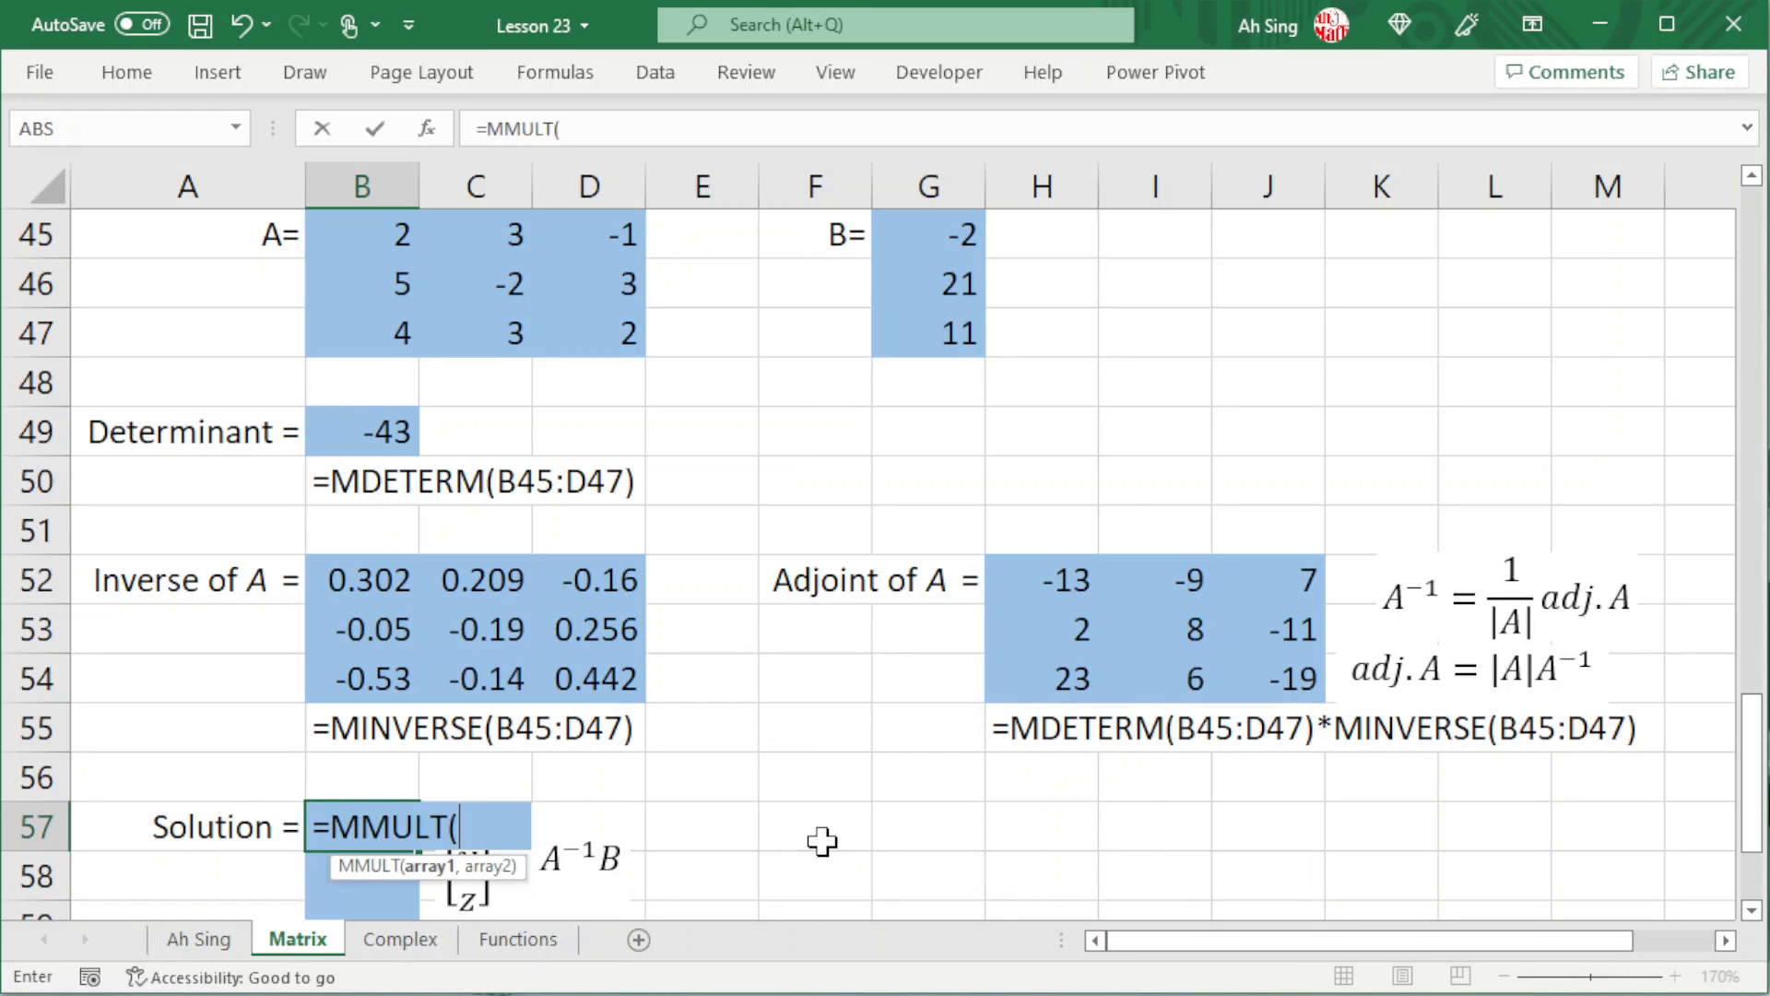
{"action": "type", "text": "minve"}
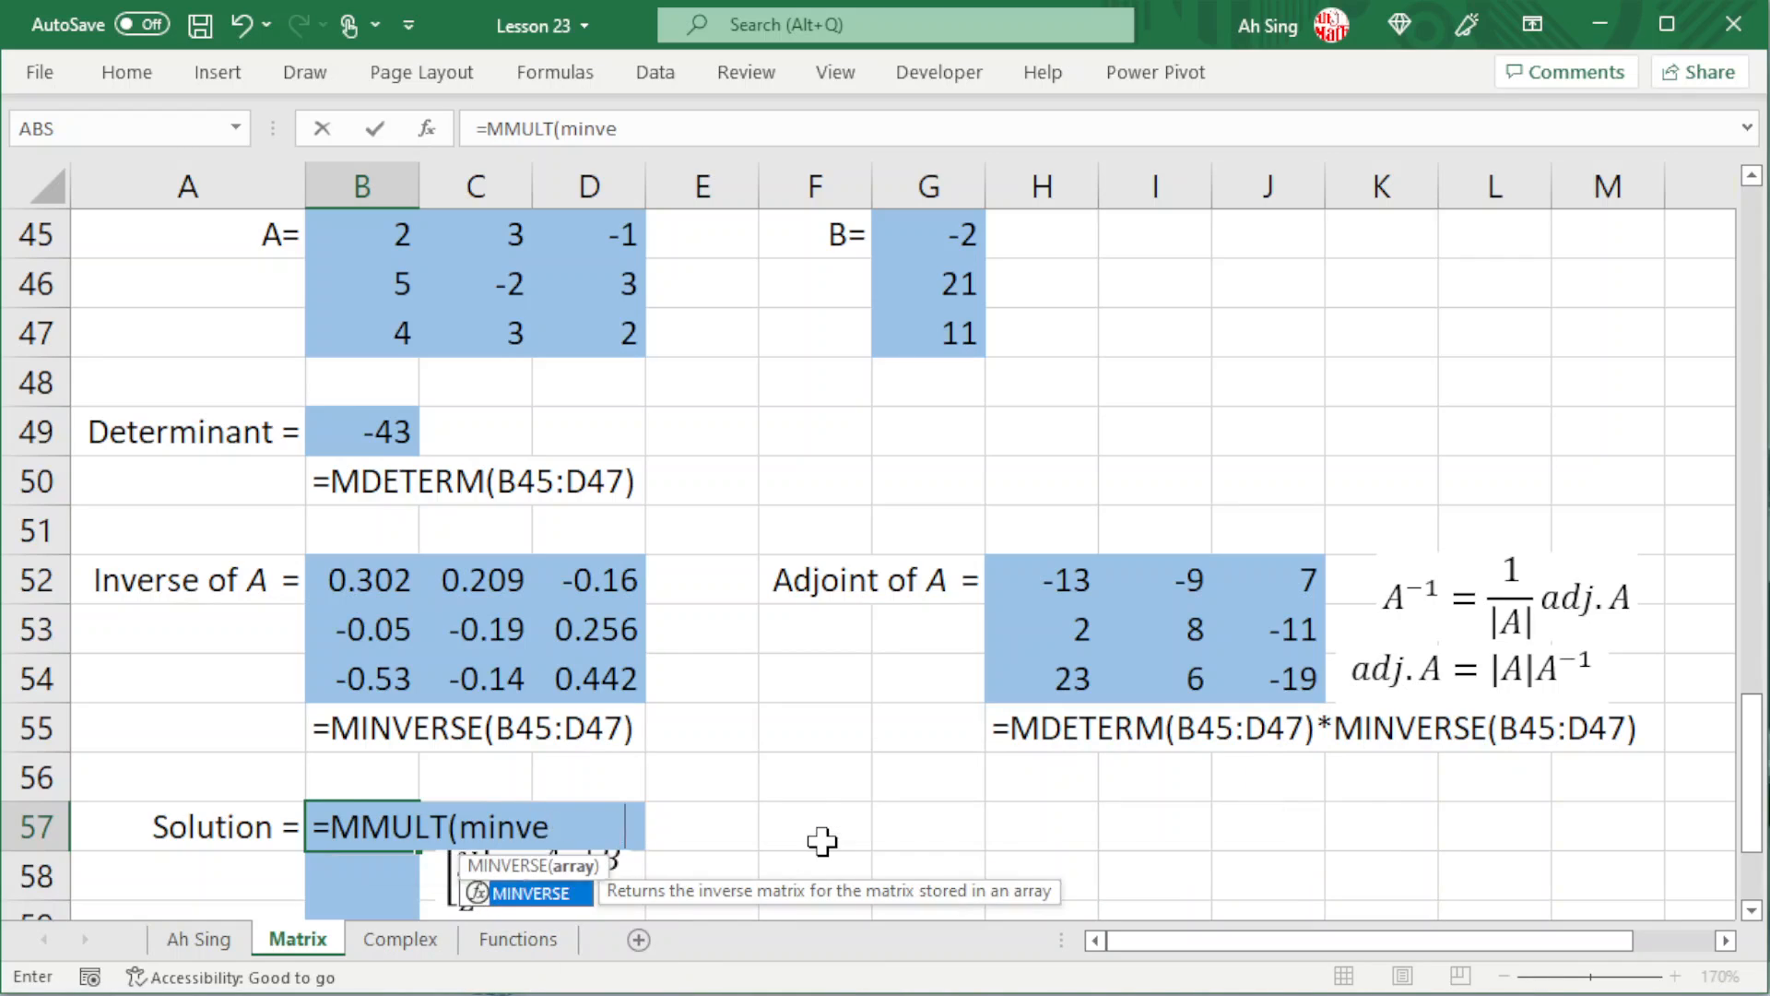
{"action": "key", "text": "Tab"}
{"action": "left_click_drag", "start_coordinate": [351, 234], "coordinate": [559, 325]}
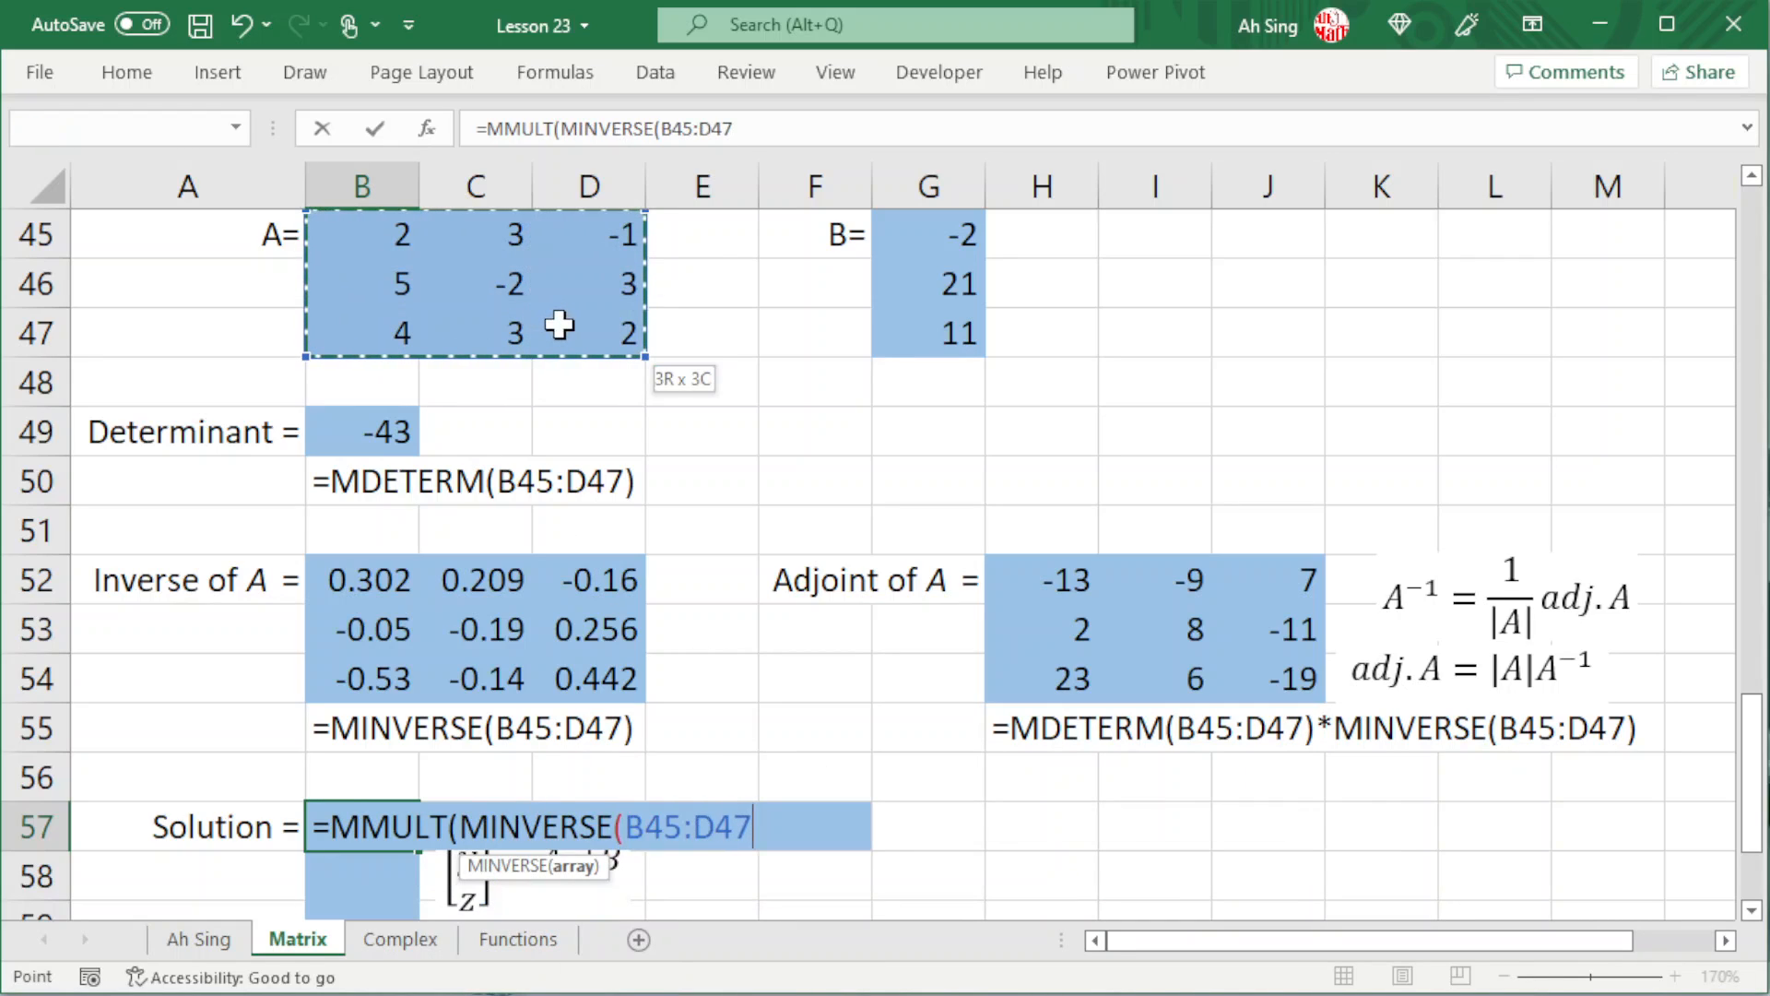
{"action": "type", "text": "),"}
{"action": "left_click_drag", "start_coordinate": [909, 235], "coordinate": [926, 330]}
{"action": "type", "text": ")"}
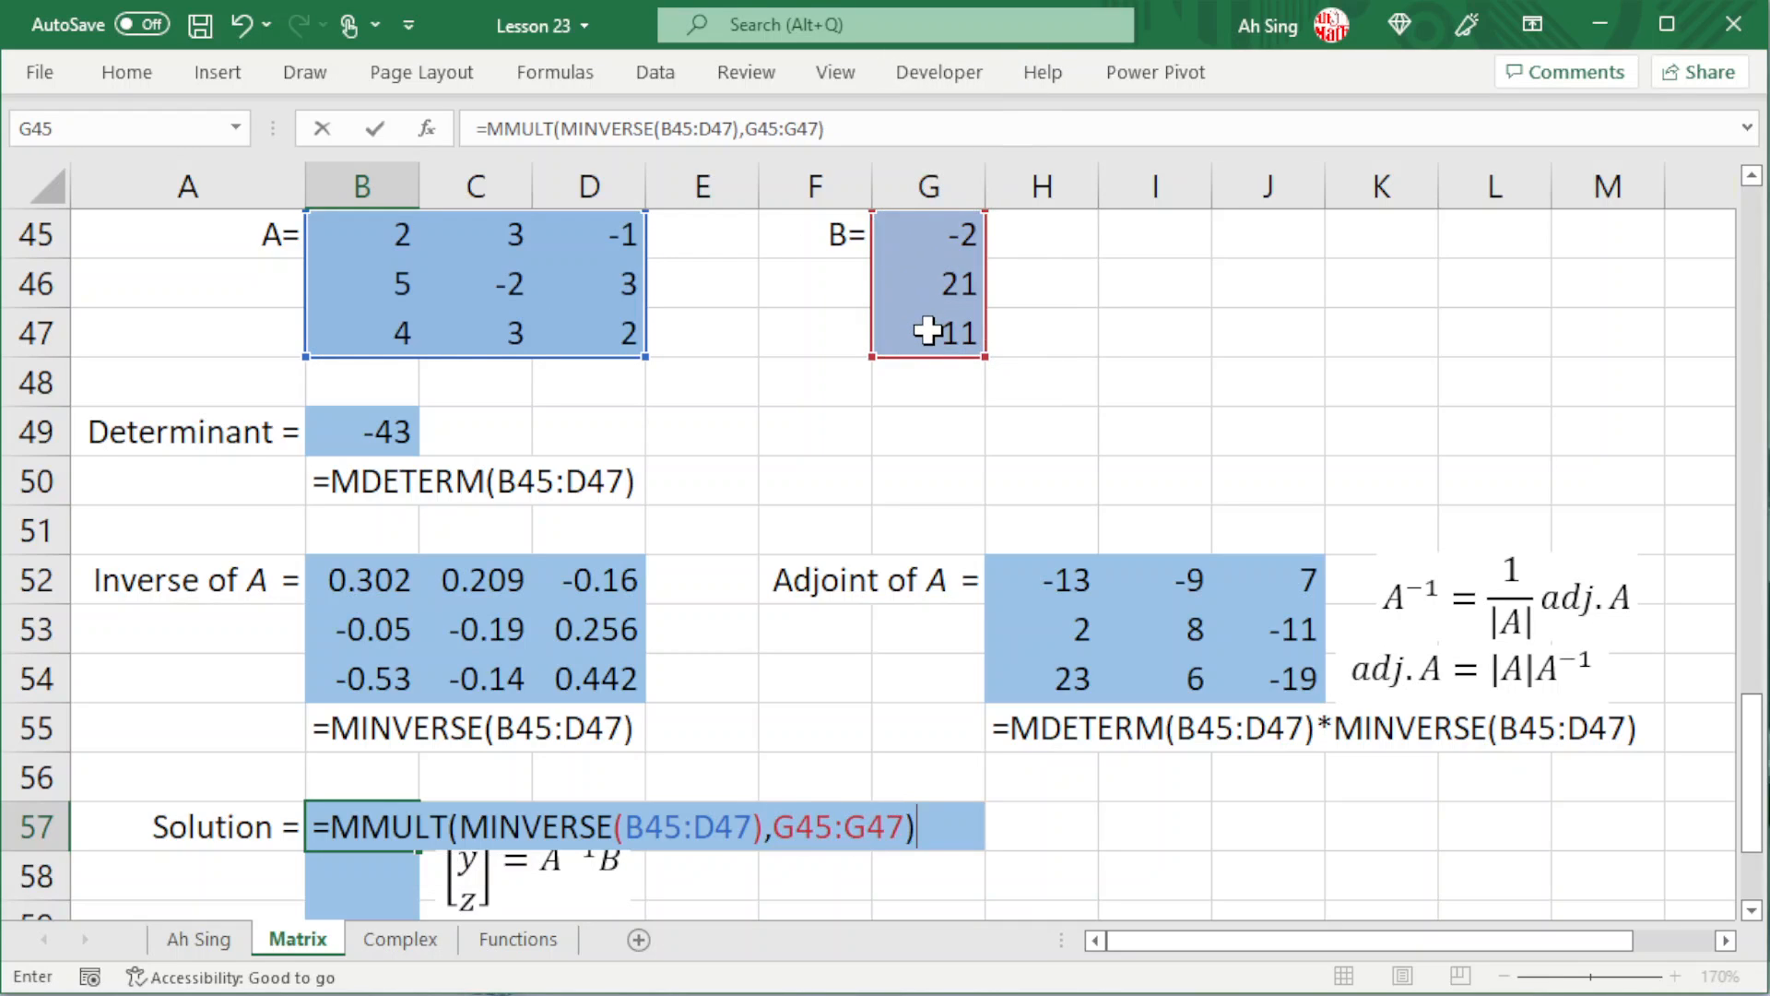
{"action": "key", "text": "Return"}
{"action": "scroll", "coordinate": [876, 330], "scroll_direction": "down", "scroll_amount": 2}
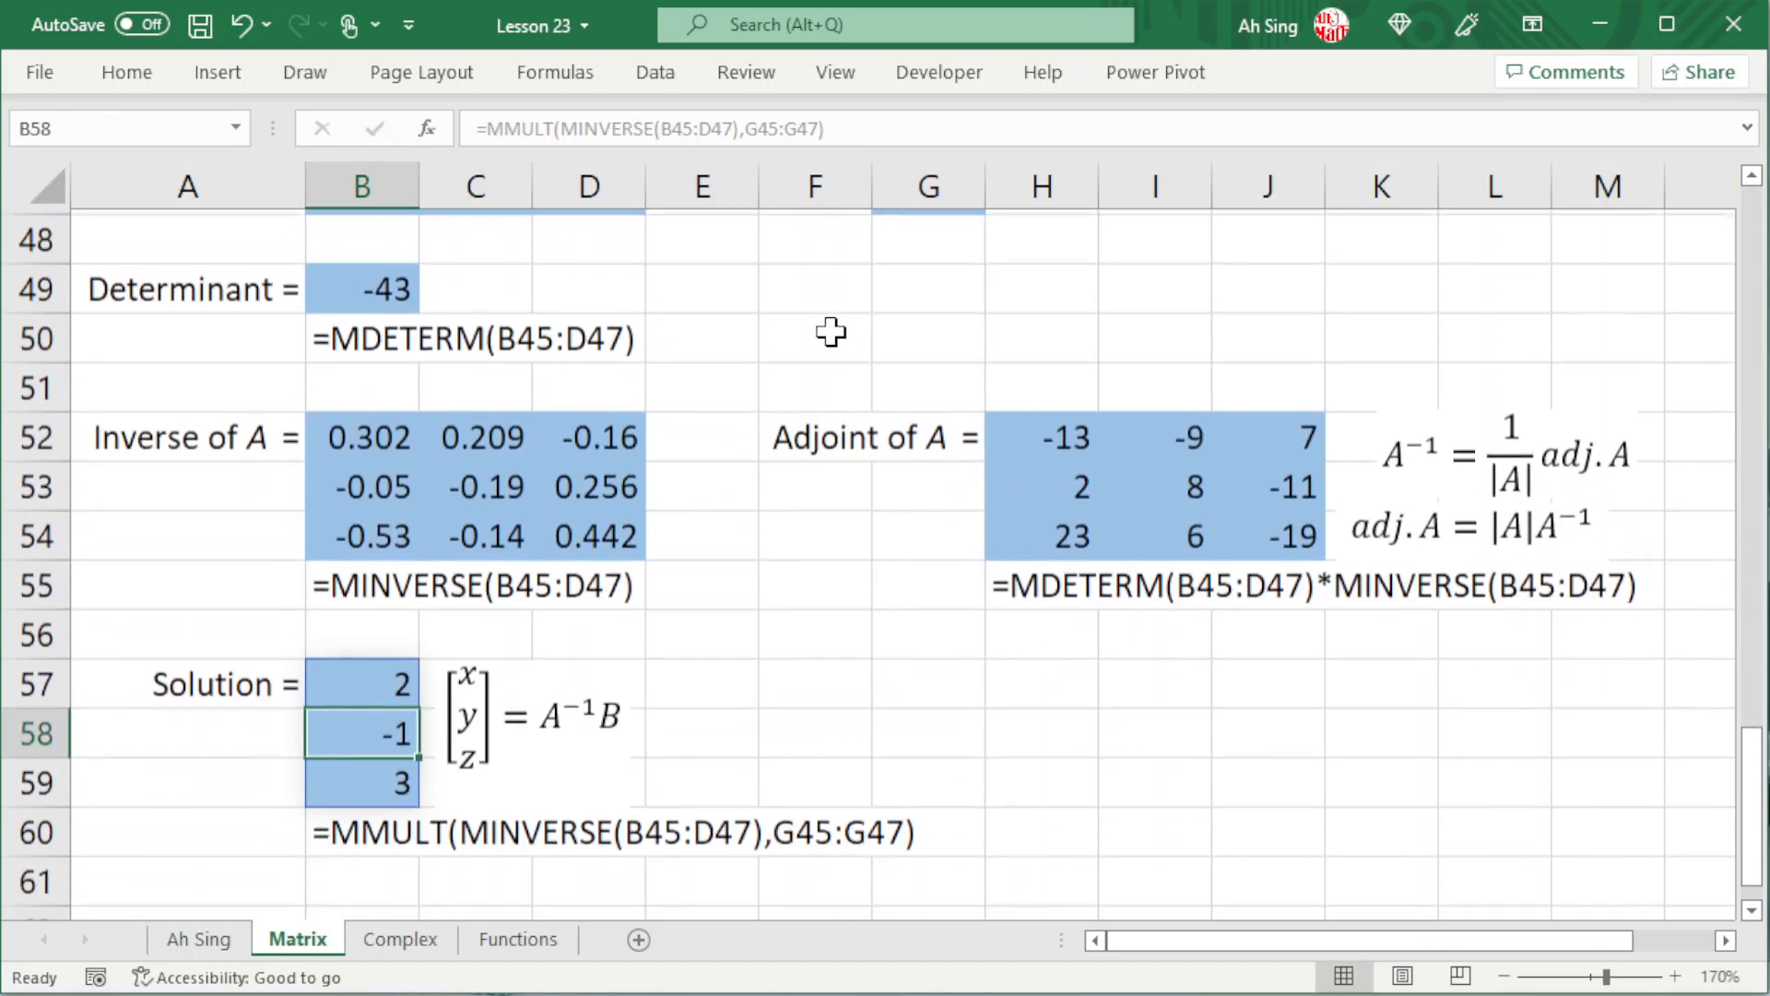